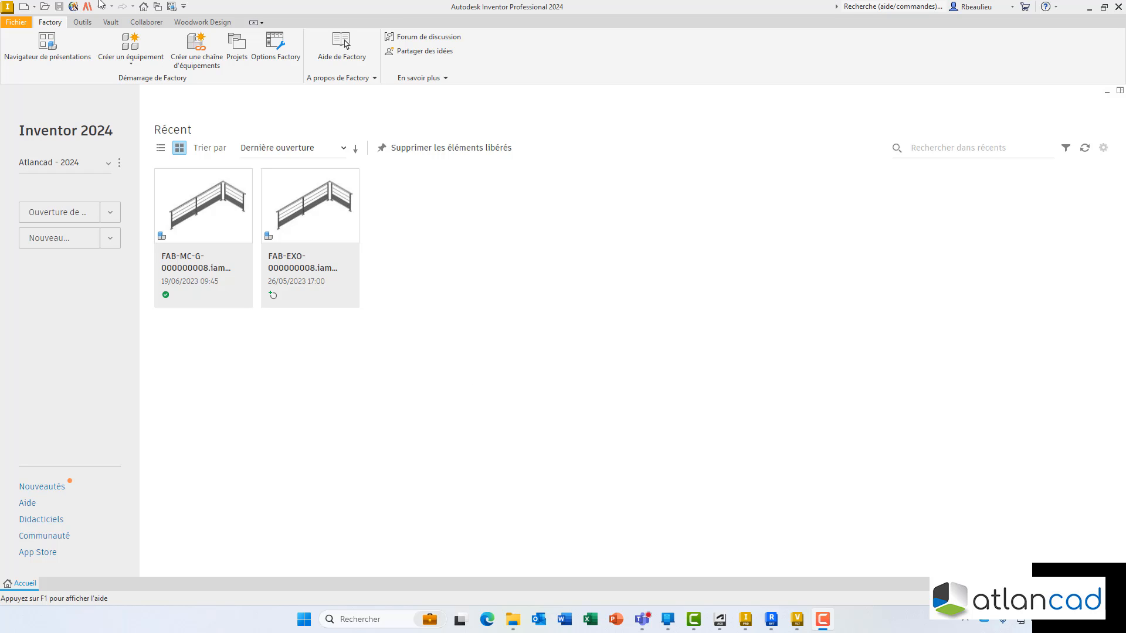
Step: Open the Revit project file appartement - 2024.rvt from the REVIT folder, filtering the files to Revit projects
left_click(44, 7)
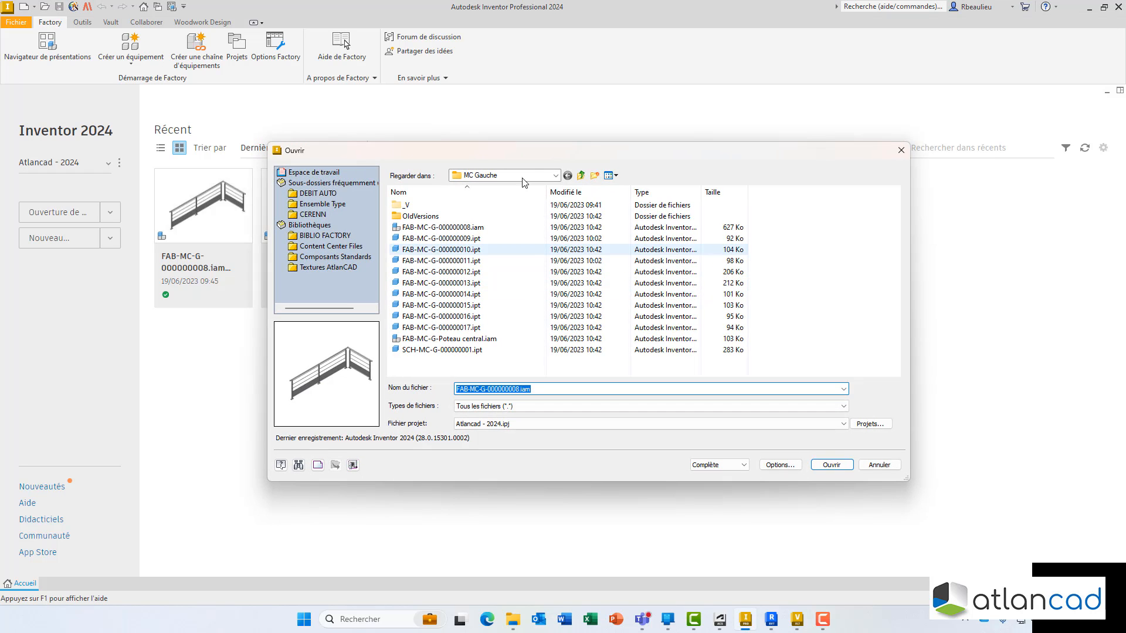
left_click_drag(490, 151, 486, 119)
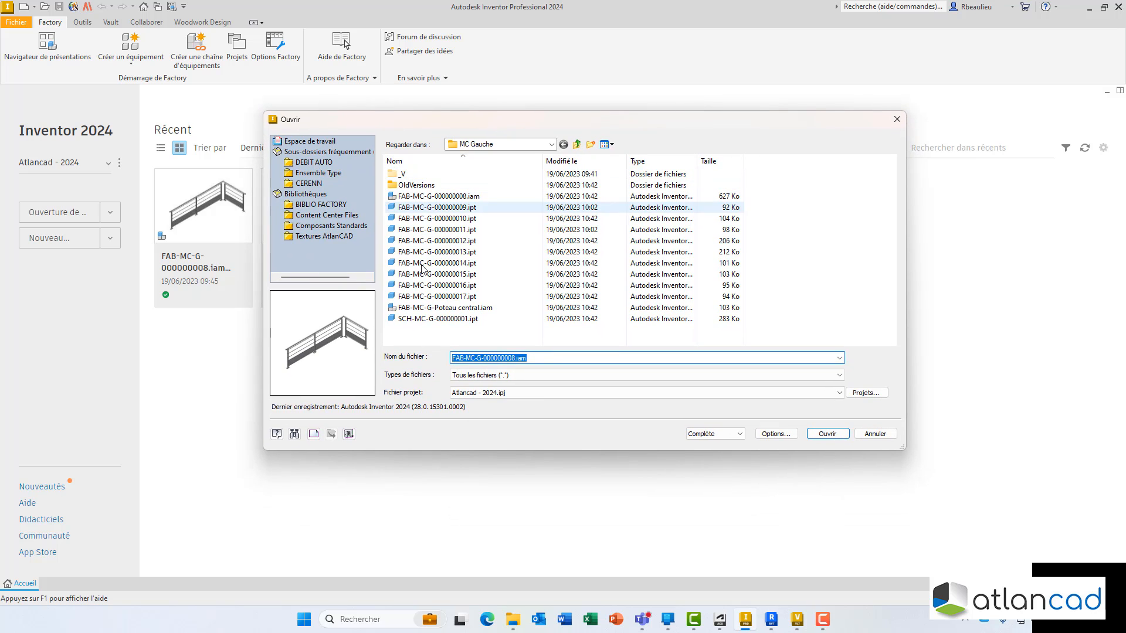
left_click(525, 375)
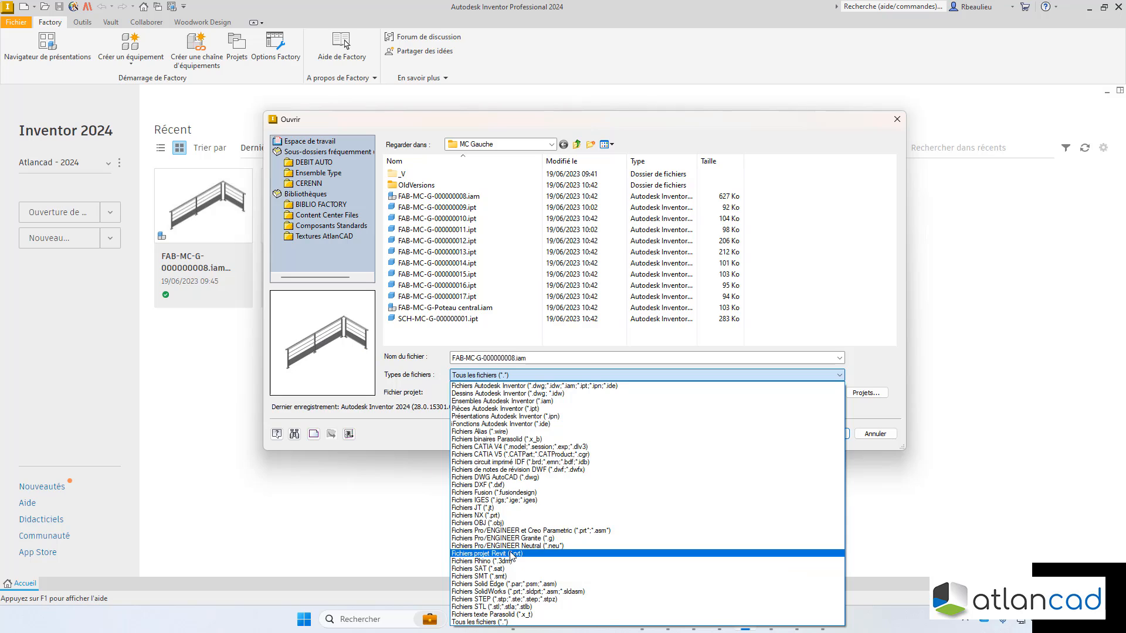
left_click(512, 554)
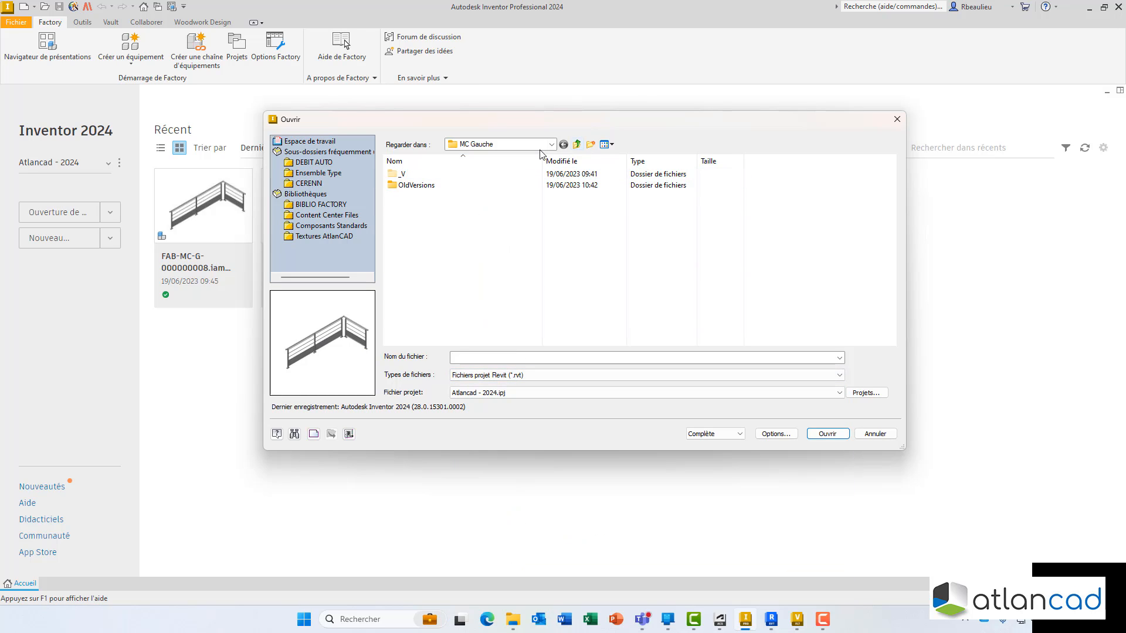
left_click(577, 144)
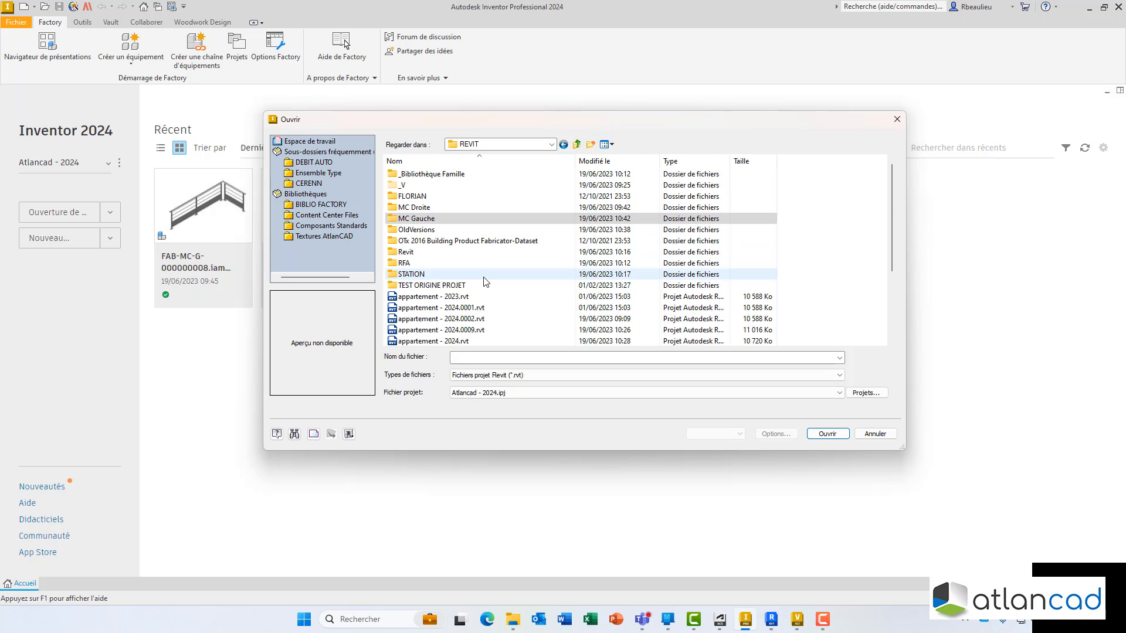
scroll(484, 282, "down", 2)
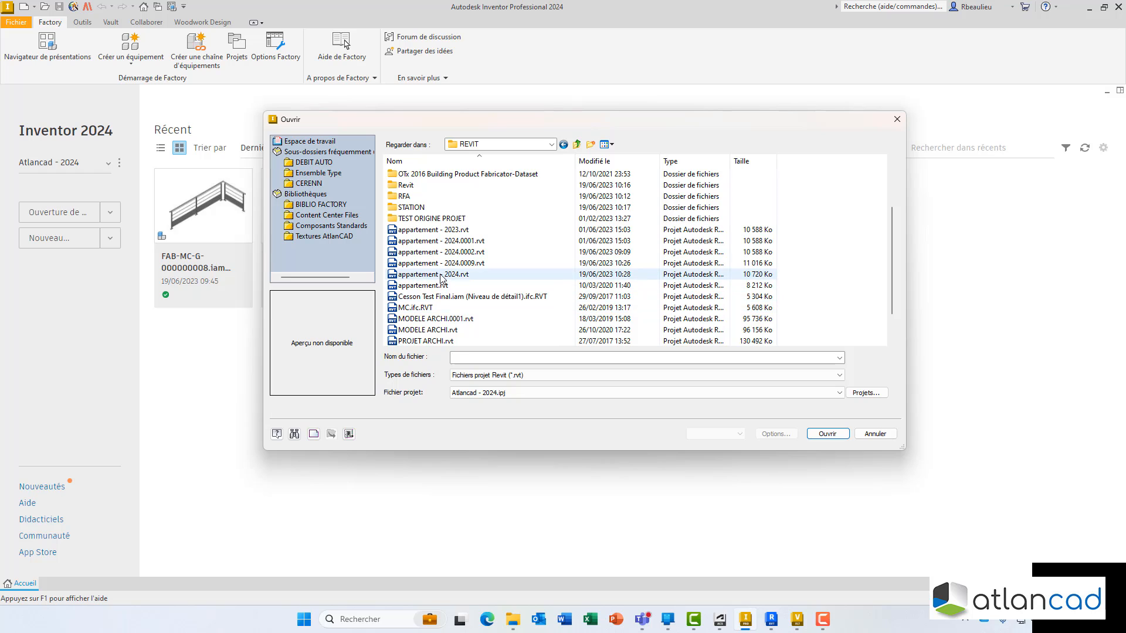
left_click(441, 275)
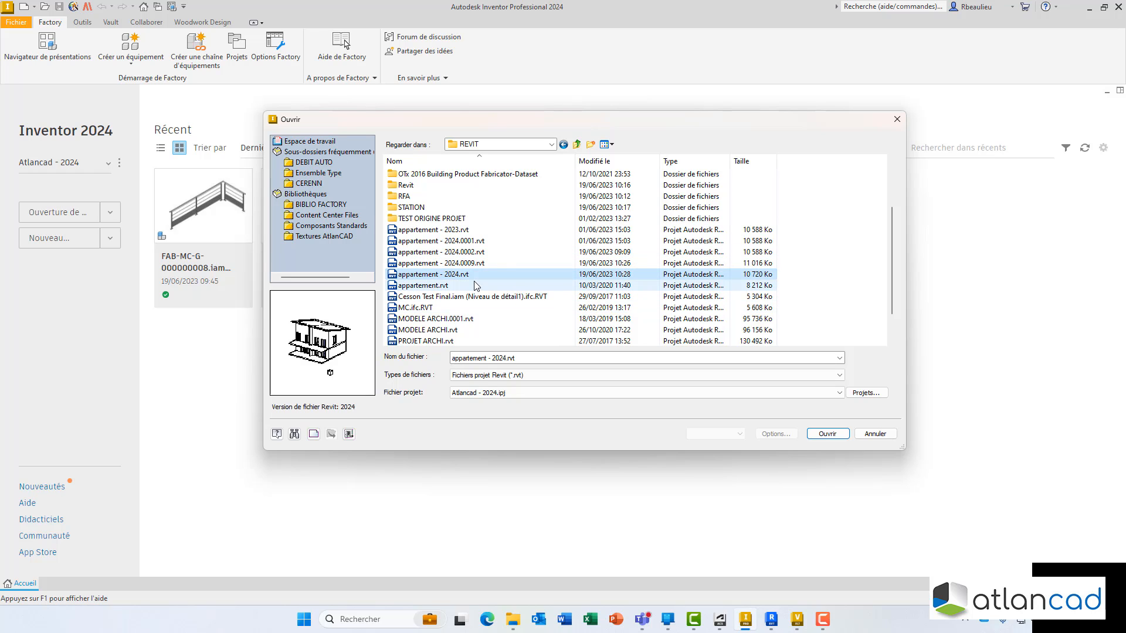
left_click(829, 436)
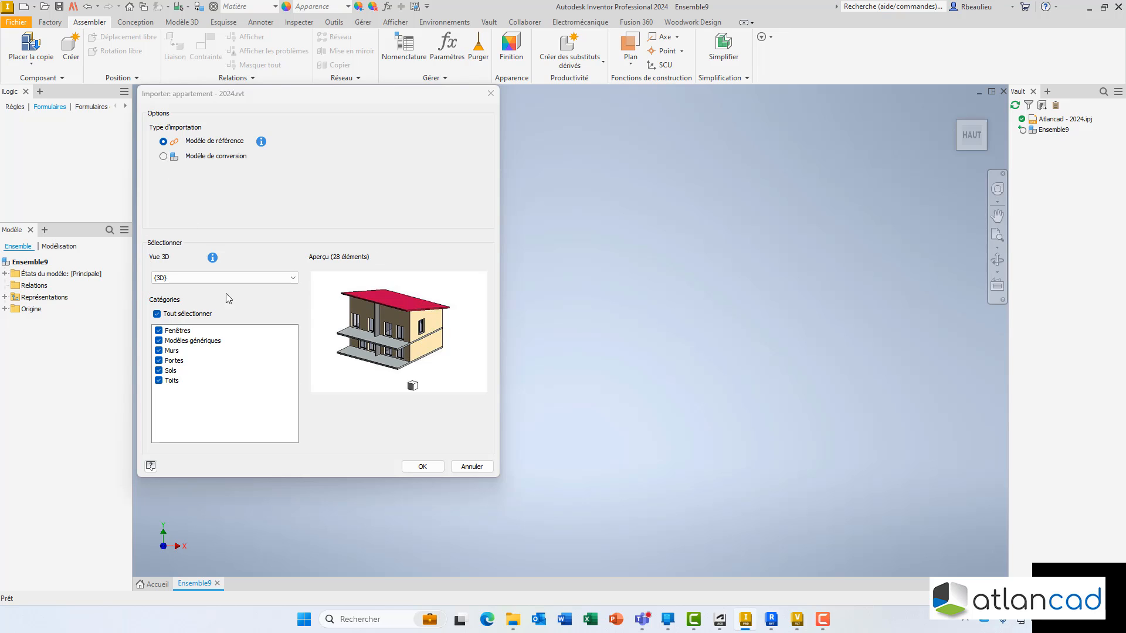
Step: Preview the 3D sans Fenetre and Formation EL views for the import, and set the 3D view back to {3D}
left_click(293, 278)
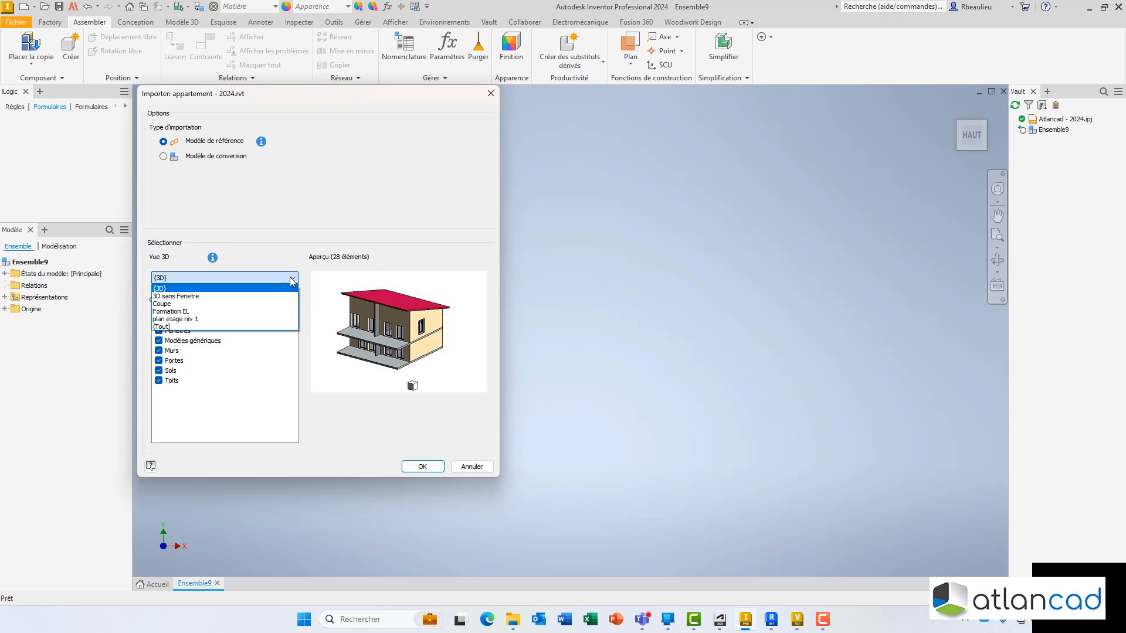
left_click(178, 297)
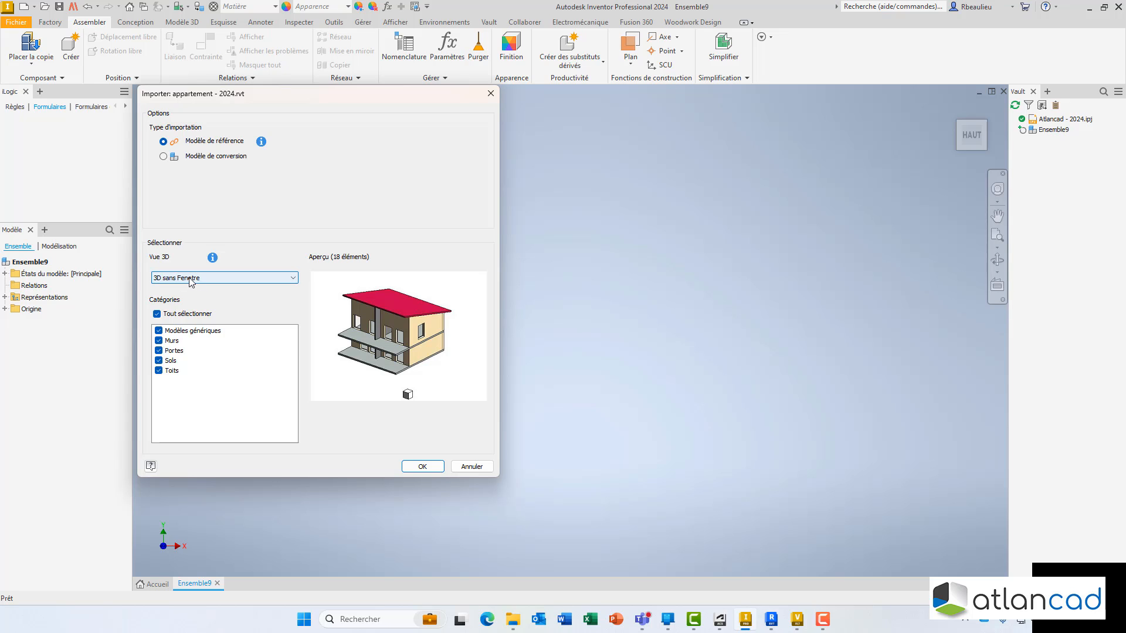
left_click(214, 278)
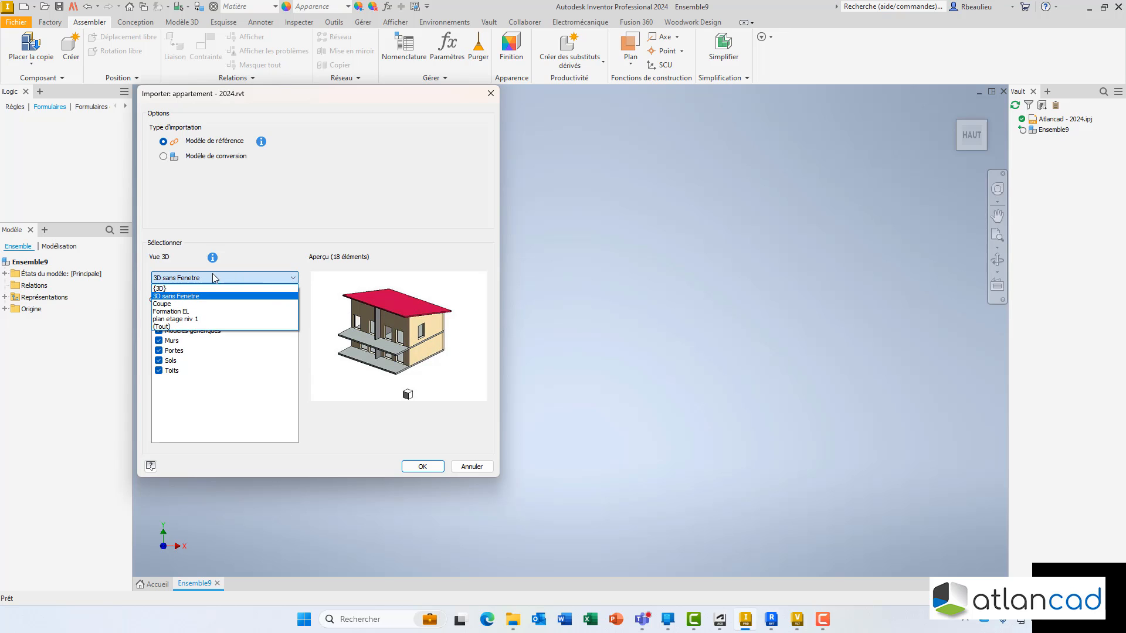
left_click(169, 311)
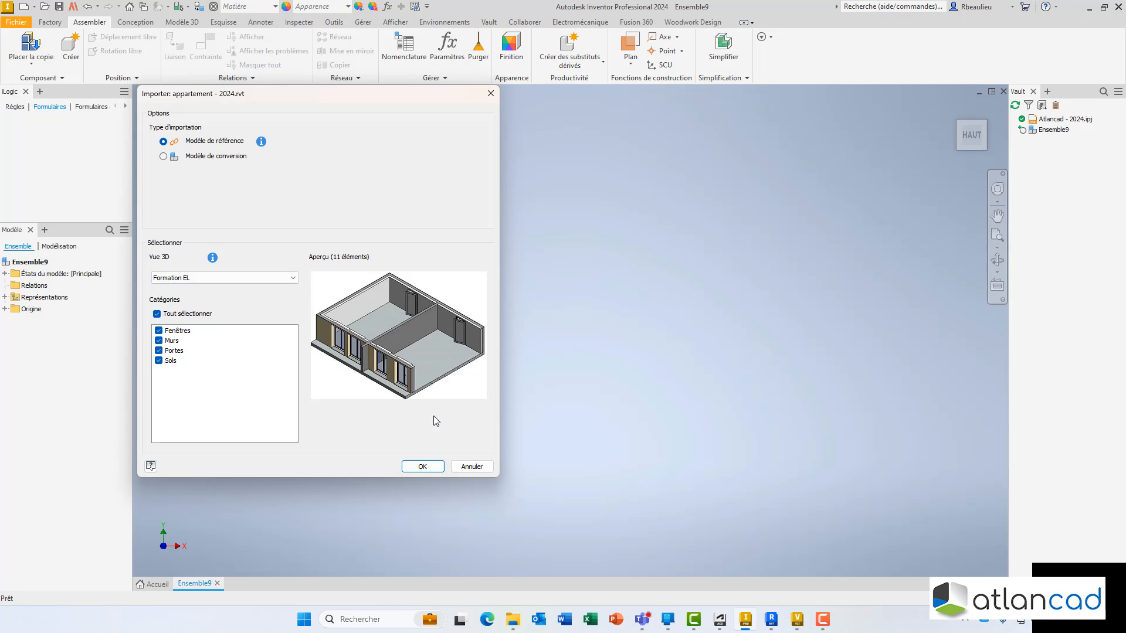
left_click(290, 279)
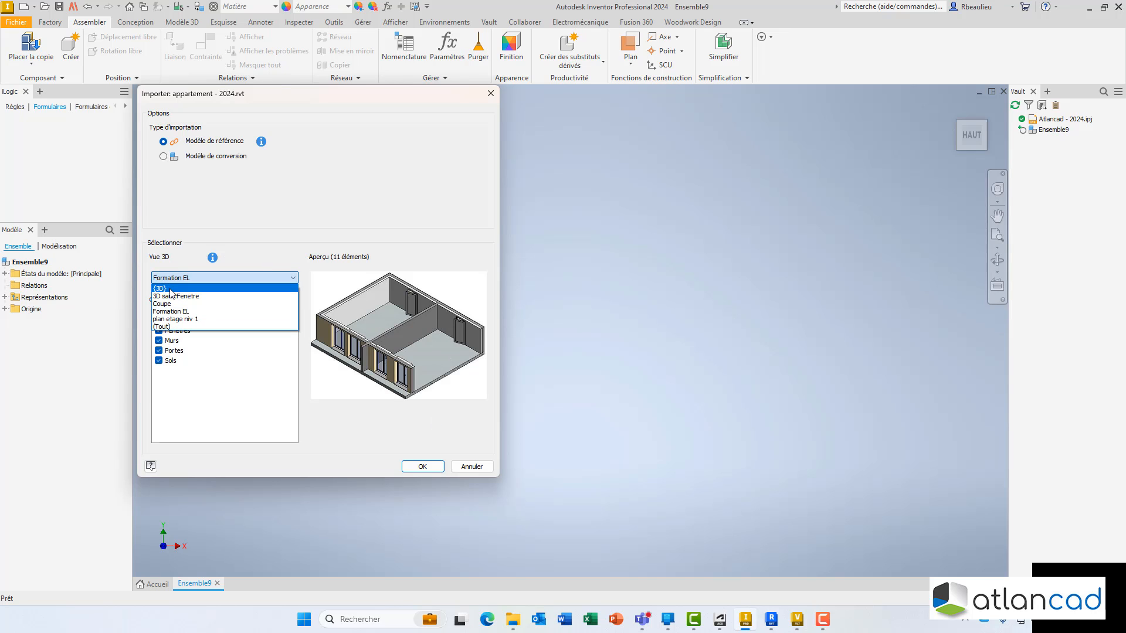
left_click(171, 290)
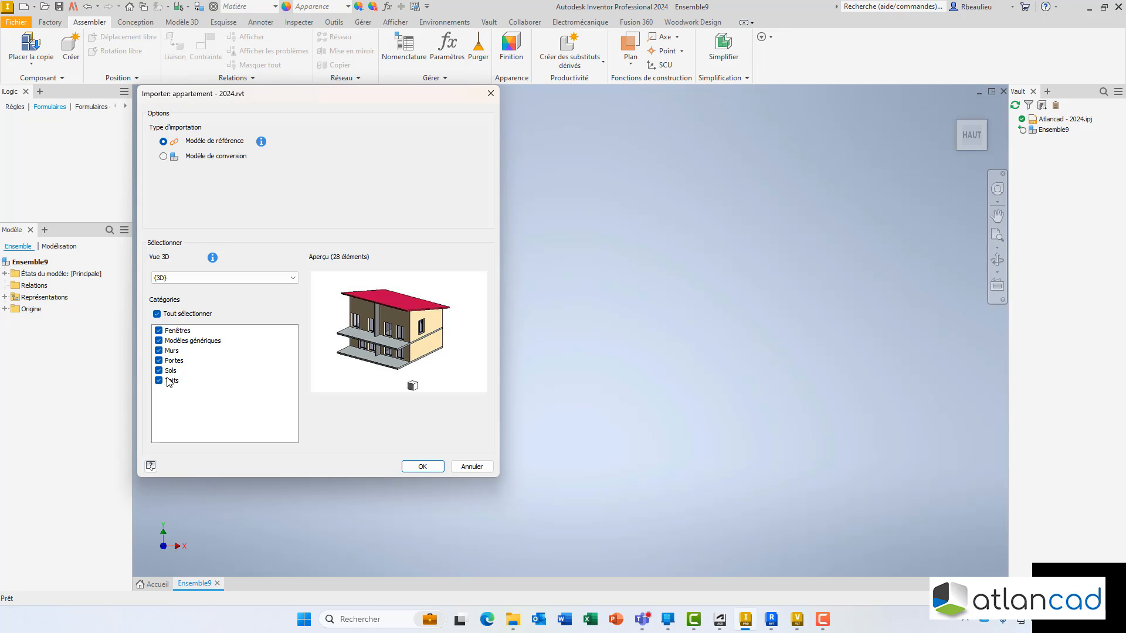
Step: Try excluding the Fenêtres category, re-include it, and import the {3D} view as a reference model with all categories
left_click(158, 331)
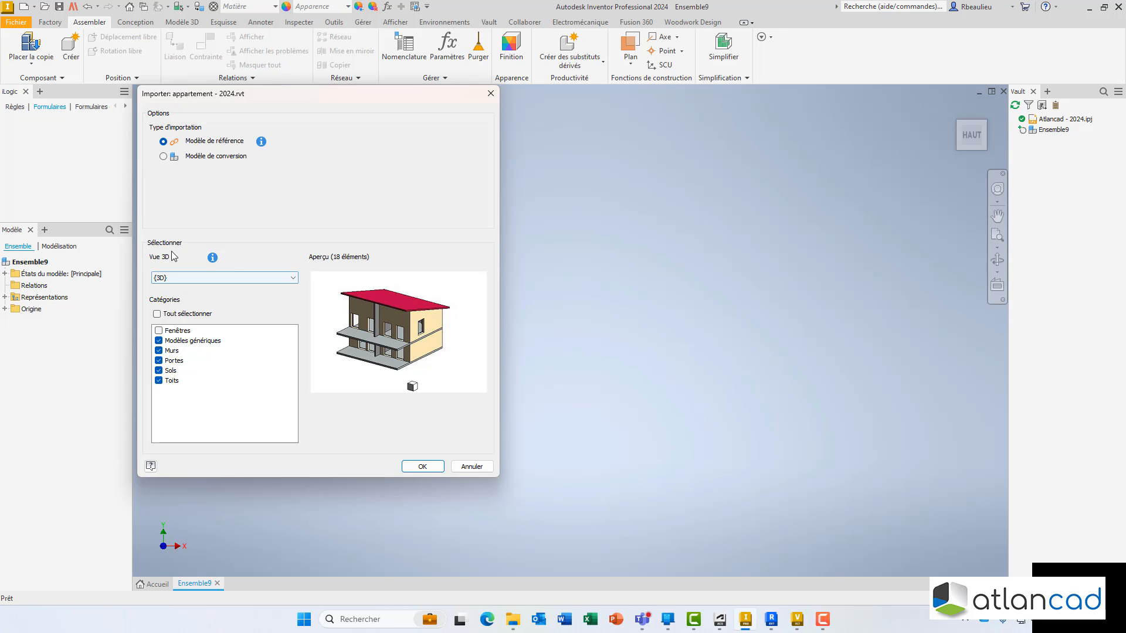
left_click(158, 331)
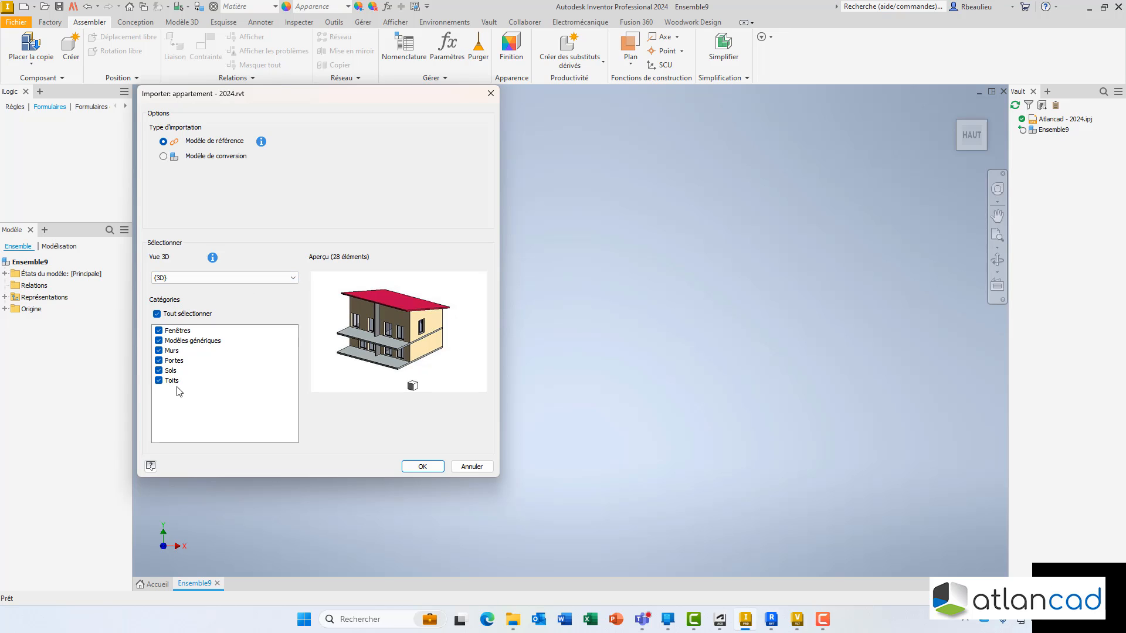
left_click(421, 467)
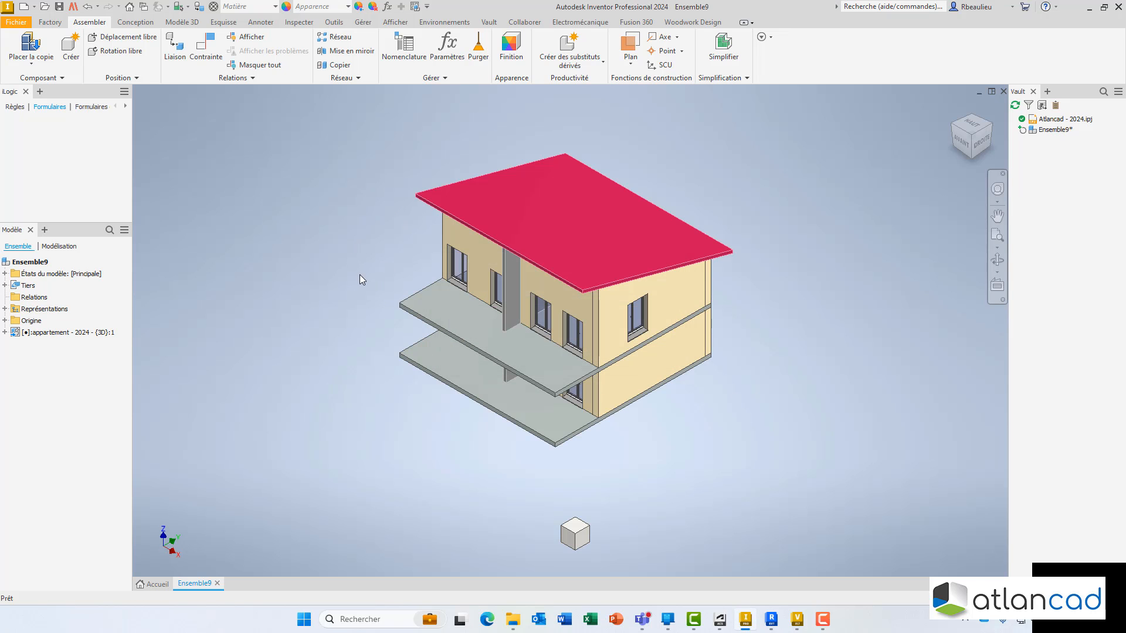
mouse_move(360, 274)
middle_mouse_down("shift")
mouse_move(525, 250)
mouse_move(359, 287)
middle_mouse_up("shift")
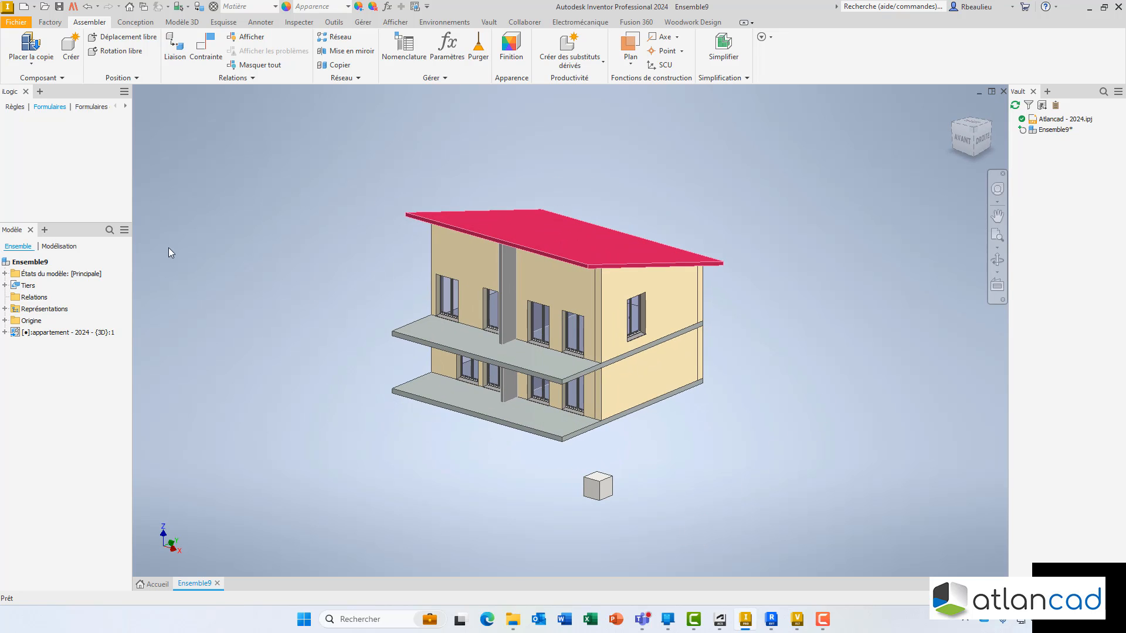
Step: Examine the imported appartement - 2024 component's structure in the model tree, expanding it down to its Fenêtres category
left_click(43, 333)
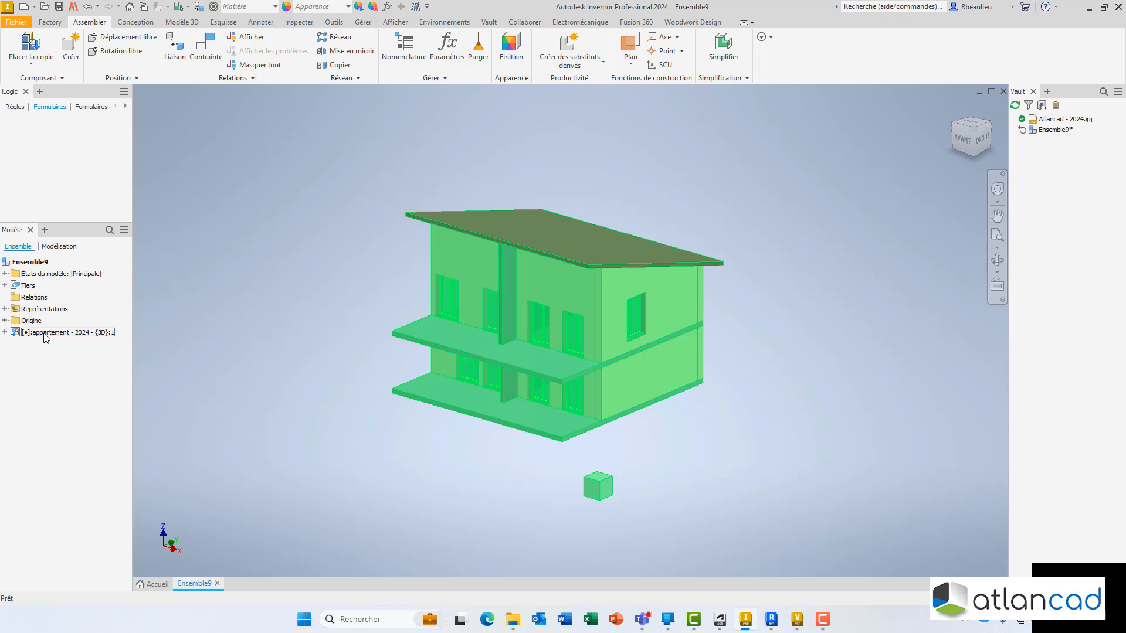
left_click(355, 248)
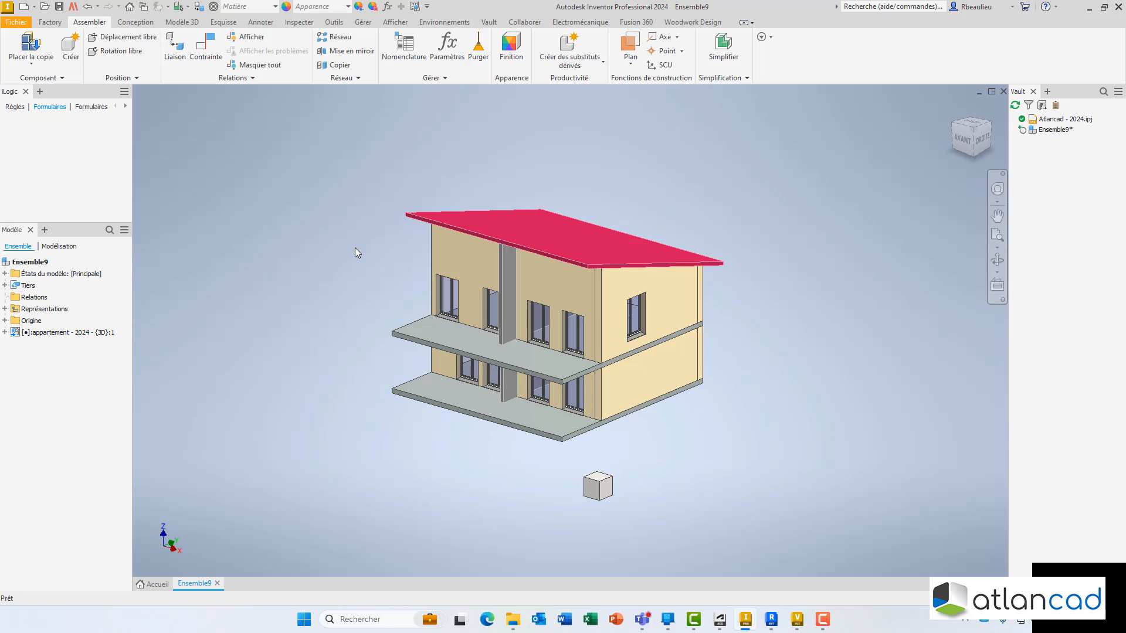
left_click(5, 332)
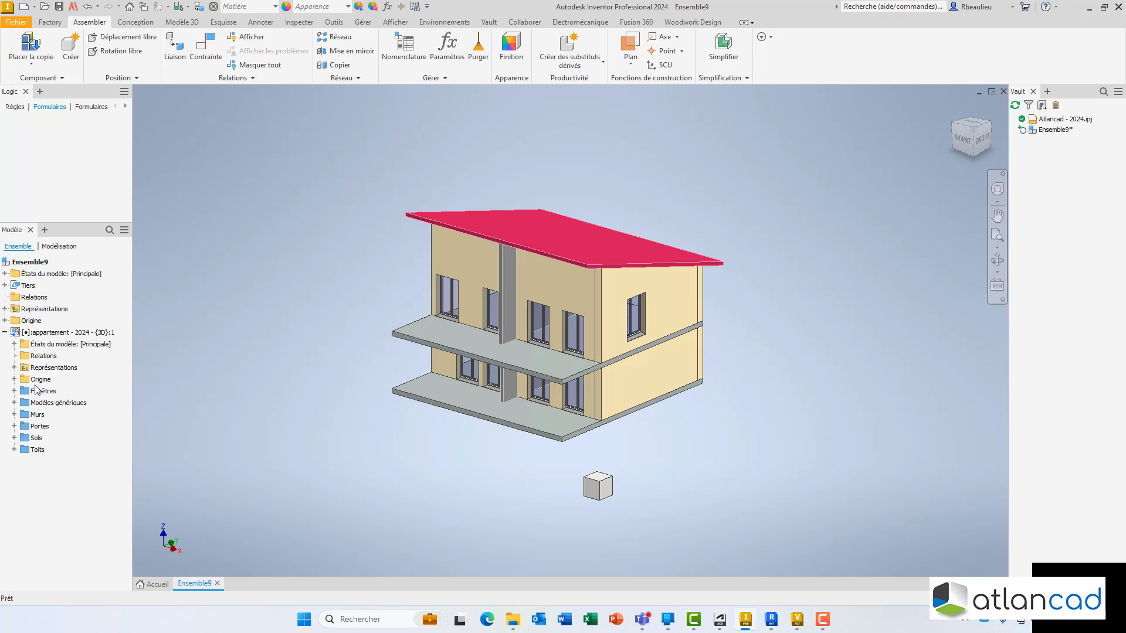
left_click(14, 391)
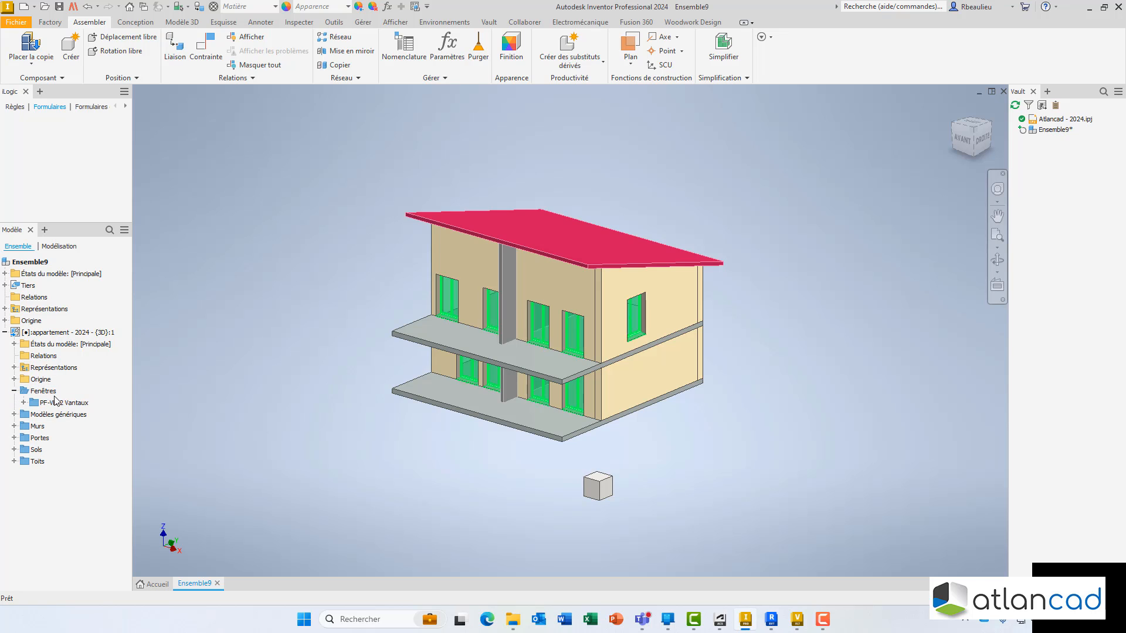
Step: Hide the Fenêtres category, removing the design view associativity, and make the PF-VR-2 Vantaux windows visible again
right_click(35, 395)
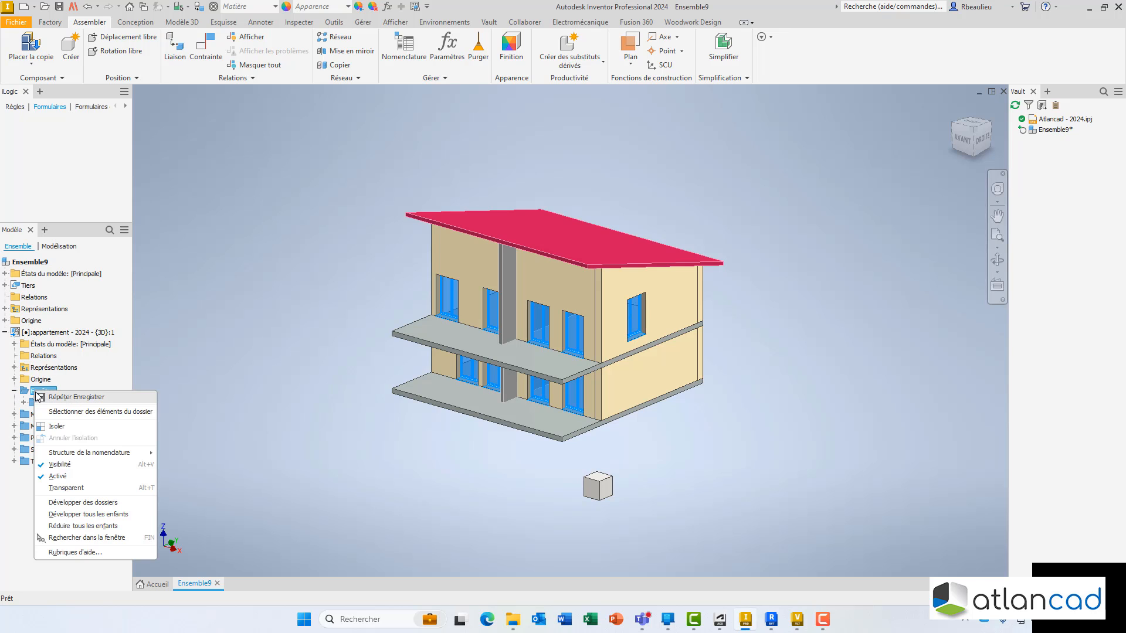
left_click(59, 464)
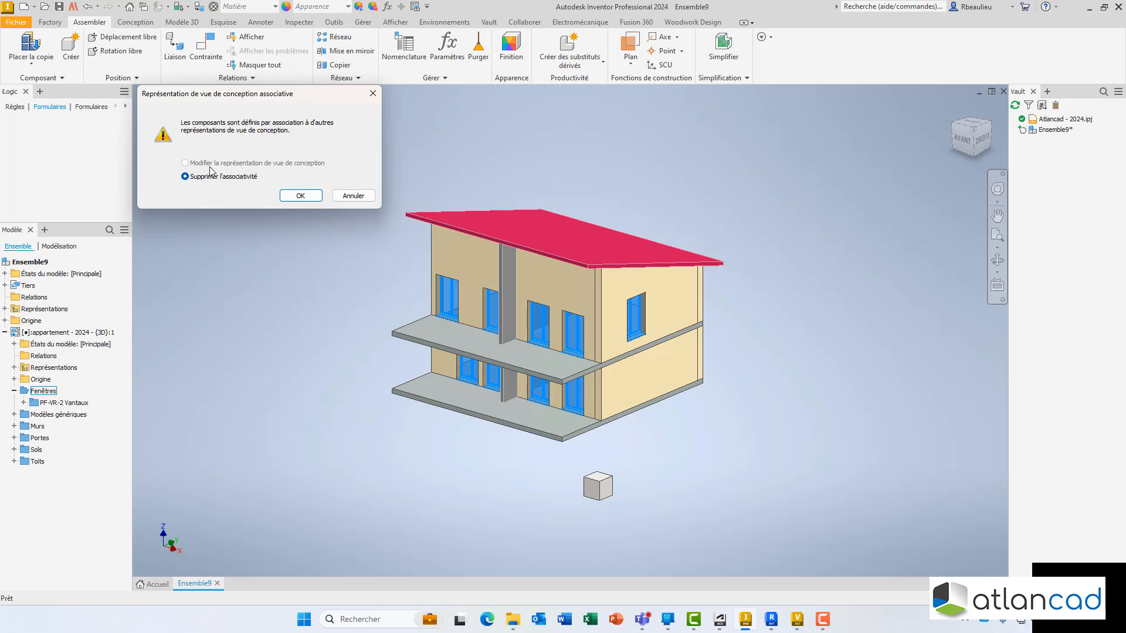
left_click(302, 197)
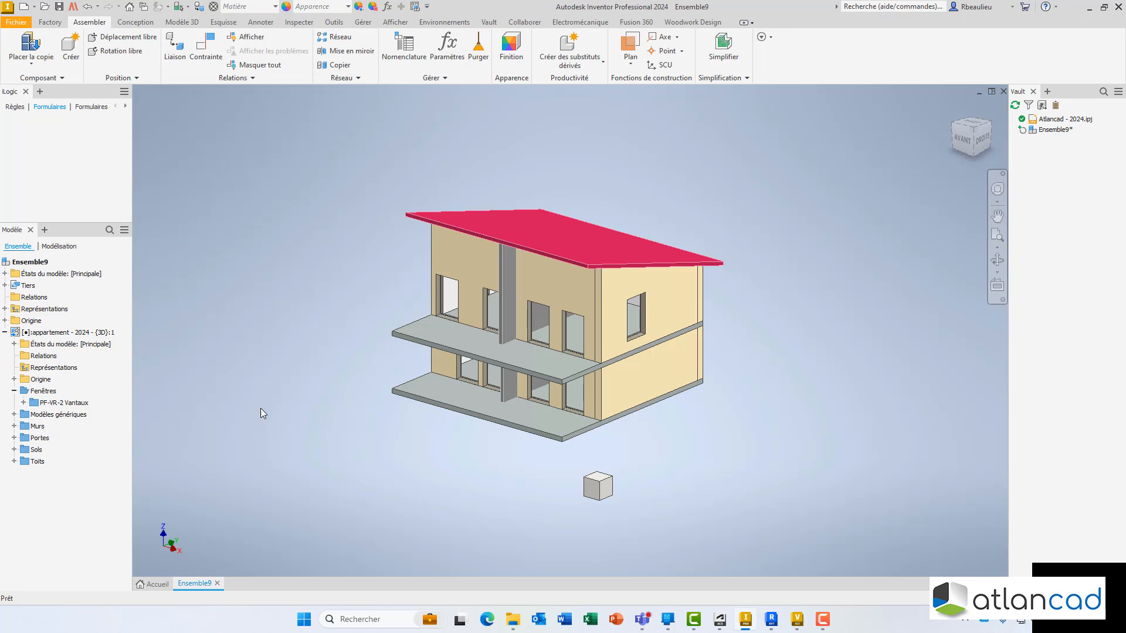
right_click(56, 404)
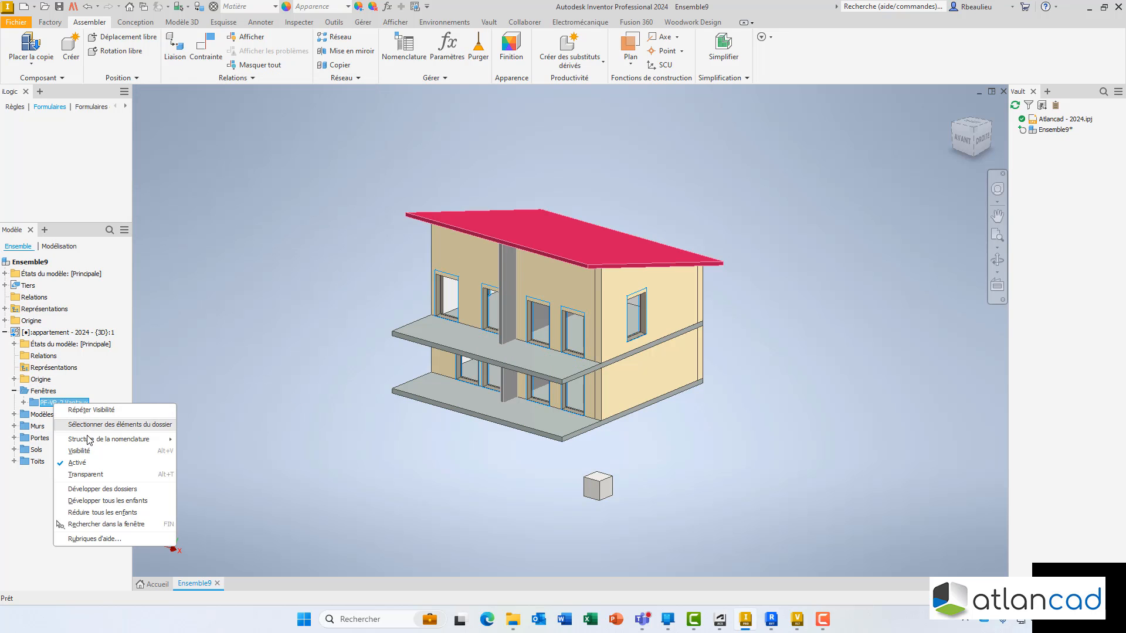
left_click(149, 430)
mouse_move(309, 376)
middle_mouse_down()
mouse_move(324, 377)
mouse_move(310, 379)
middle_mouse_up()
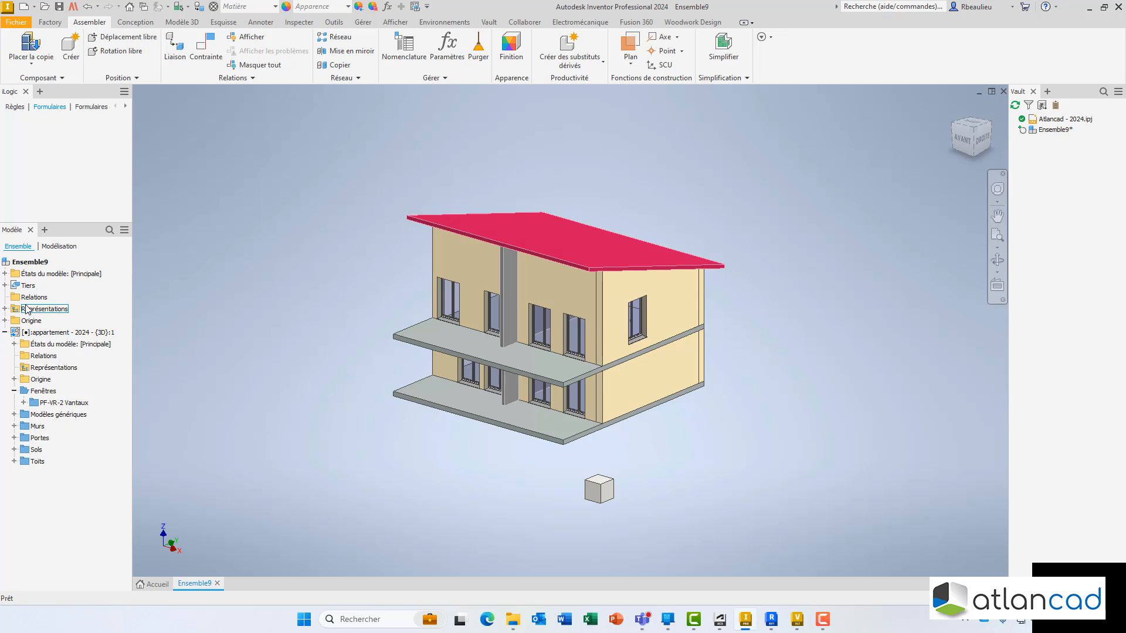
Step: Create a new design view representation named MC in the assembly
left_click(6, 309)
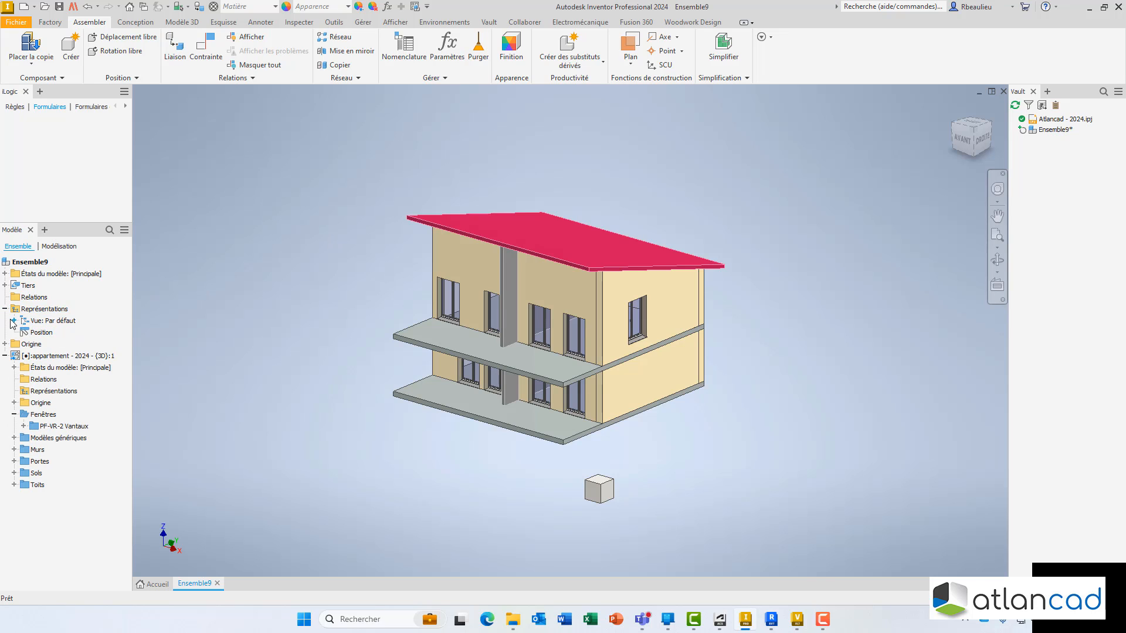
left_click(14, 320)
left_click(48, 320)
right_click(45, 321)
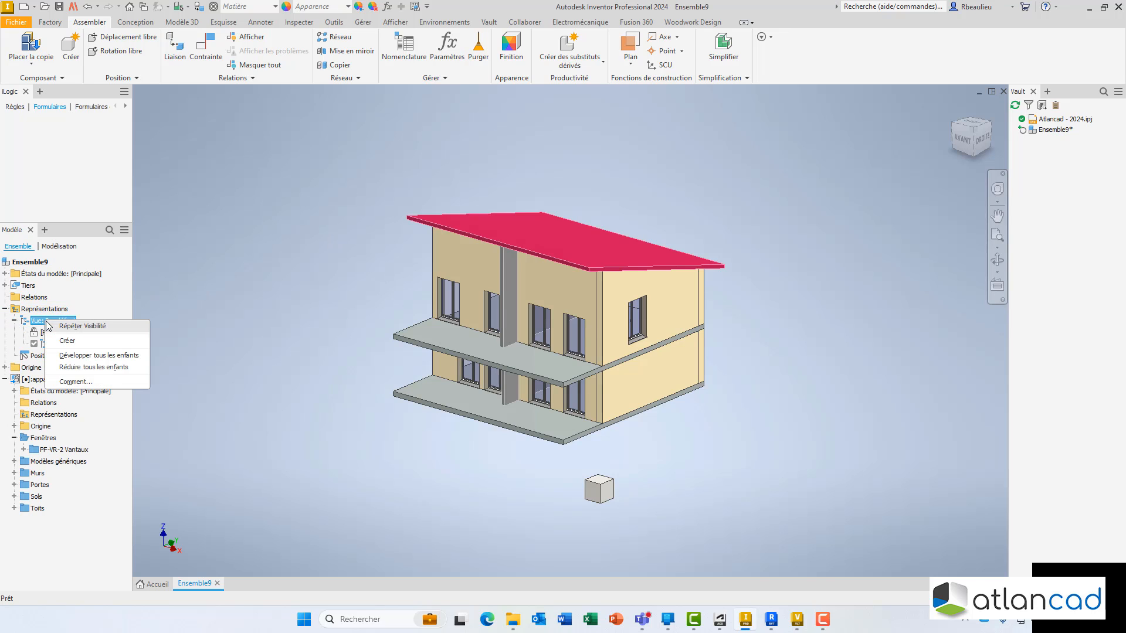
left_click(75, 341)
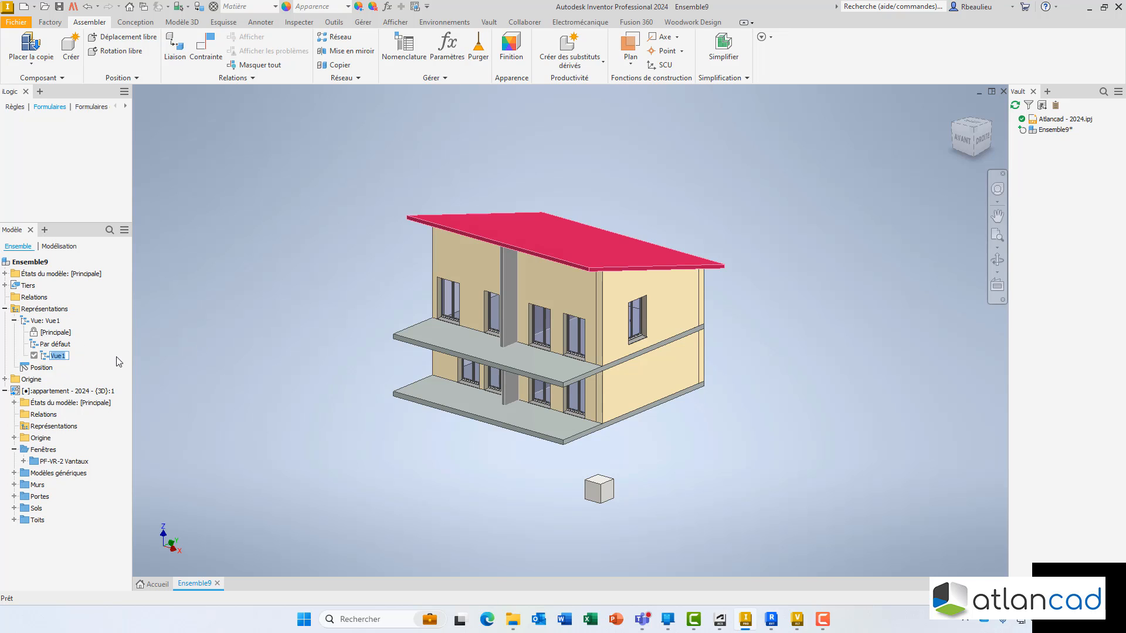
type("MC")
key("Return")
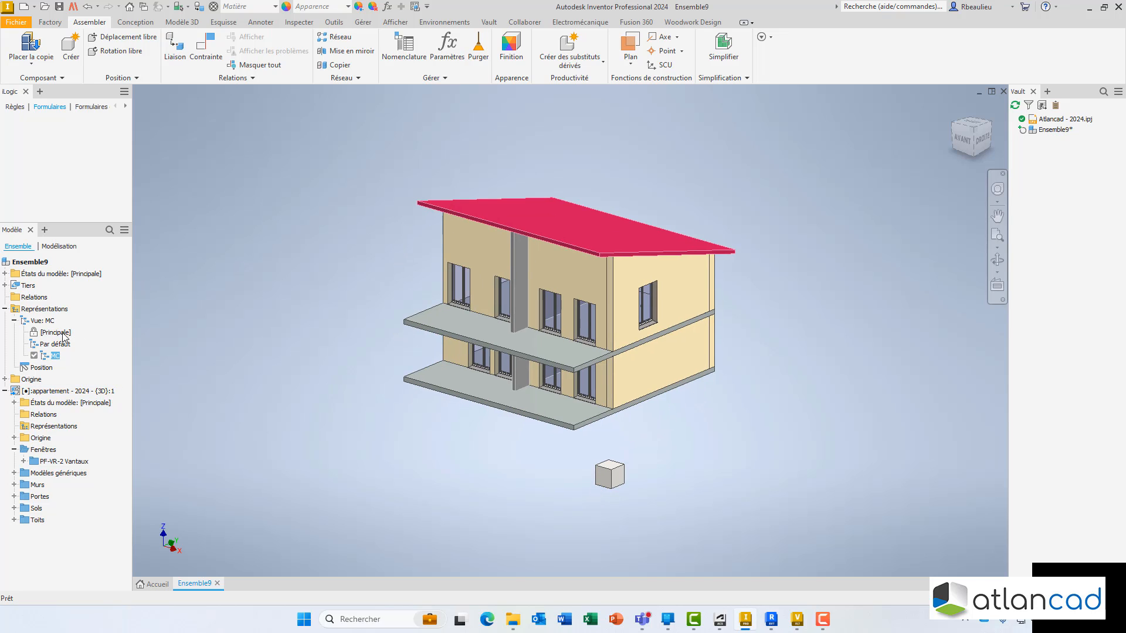
left_click(360, 272)
middle_click_drag(360, 272, 360, 257)
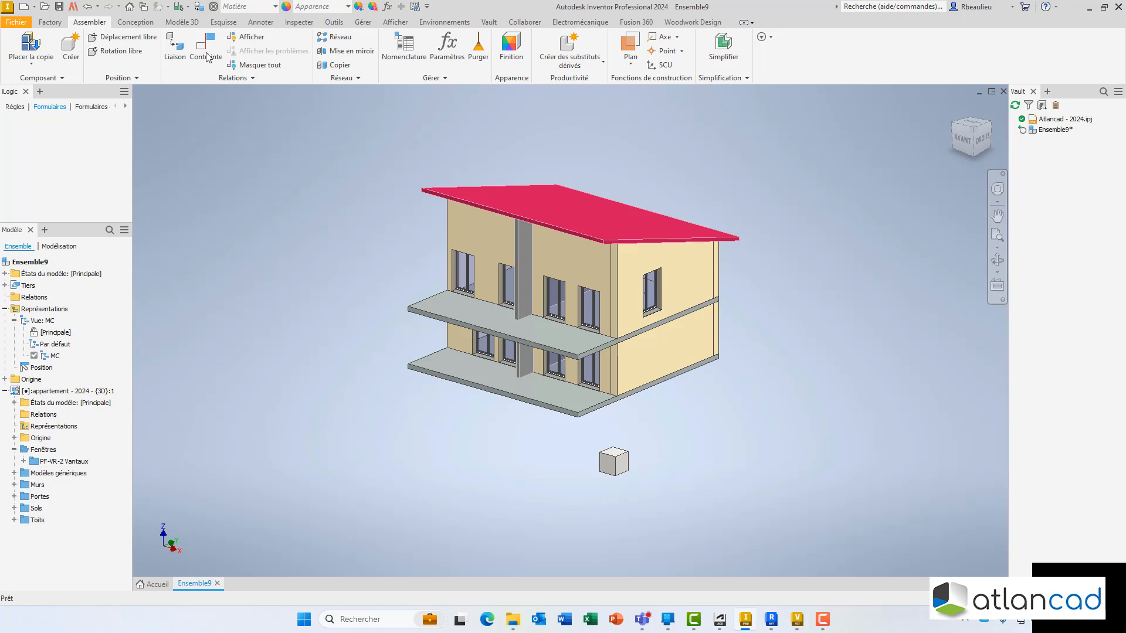
Step: Save the assembly in the REVIT folder as DEMO REVIT et INVENTOR
left_click(60, 7)
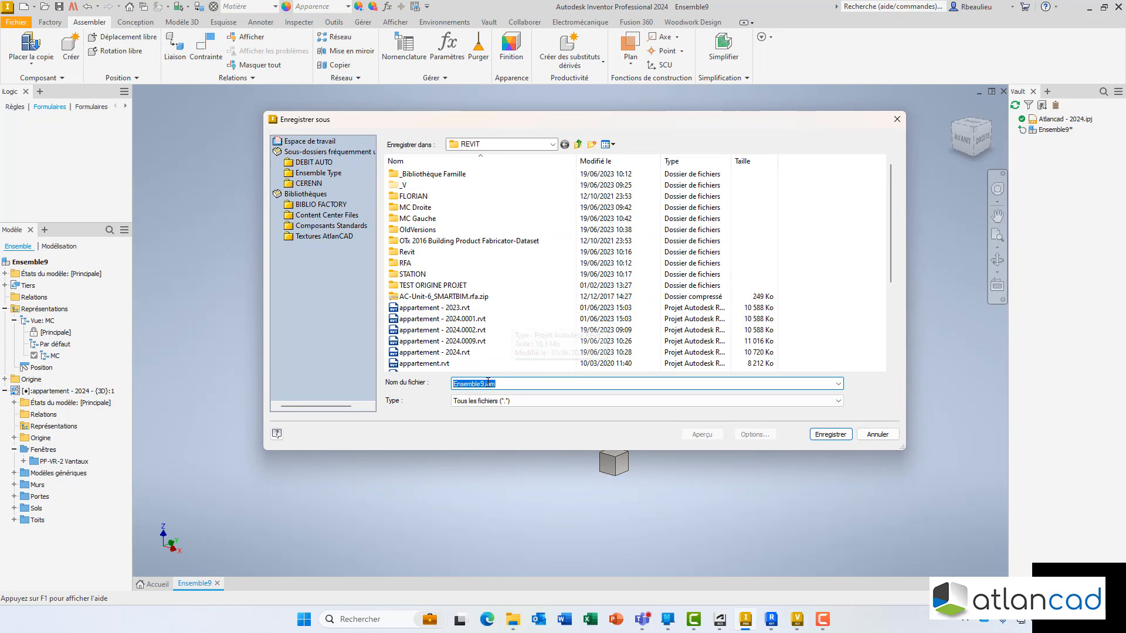
type("DEMO")
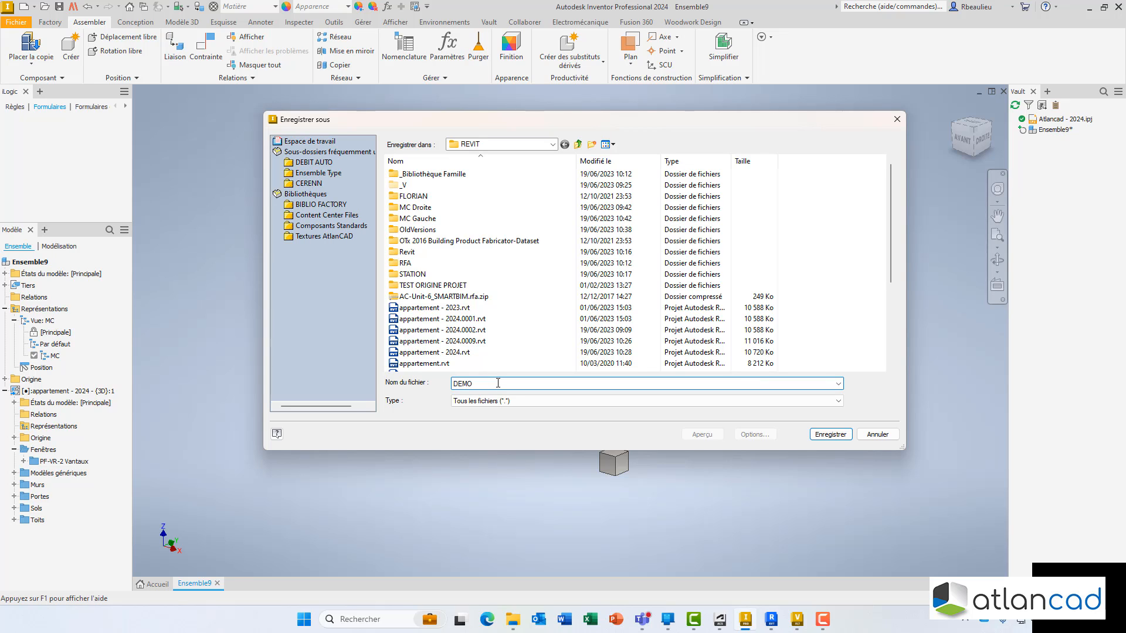
type(" REVIT et INVENTOR")
left_click(830, 434)
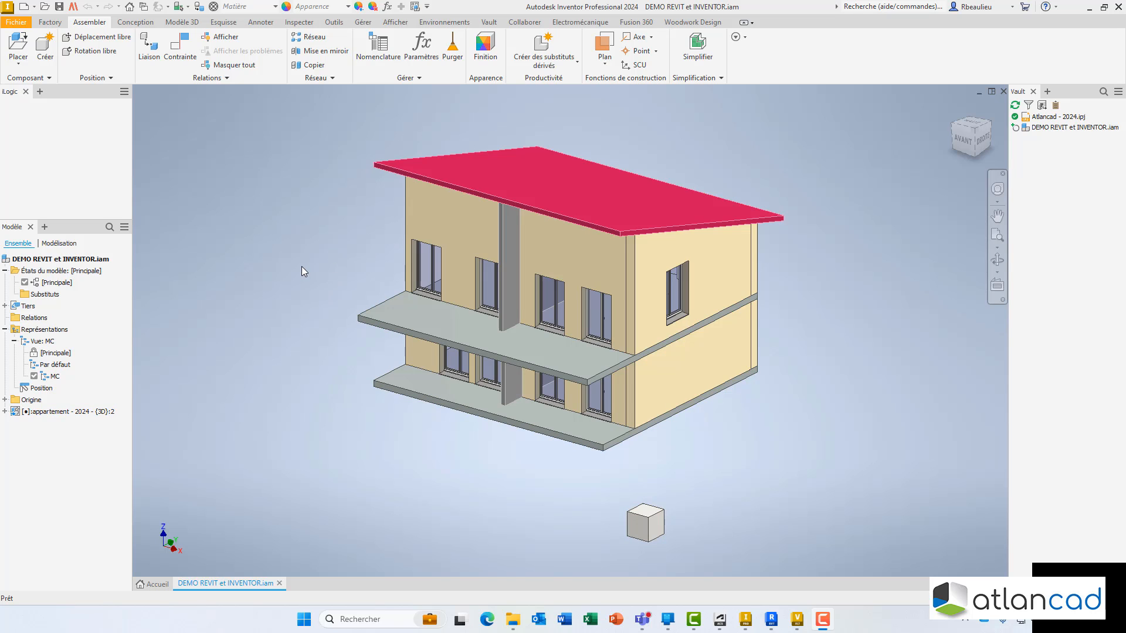
Step: Place one instance of FAB-MC-G-000000008.iam from the MC Gauche folder beside the building, closing its parameter form without changes
right_click(291, 240)
left_click(290, 199)
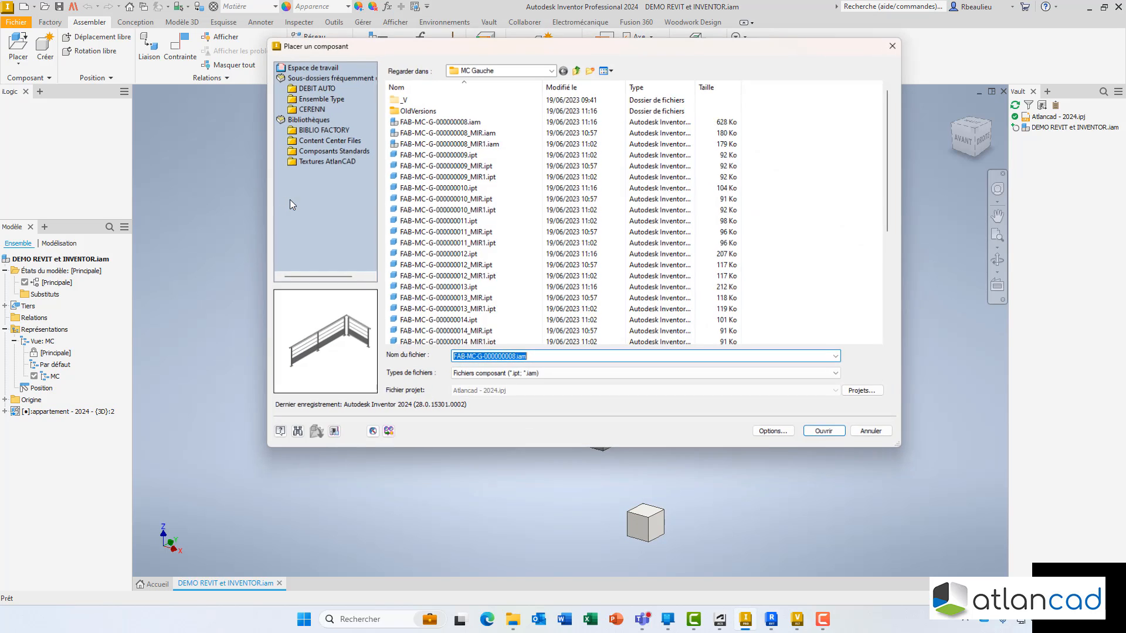
left_click(437, 120)
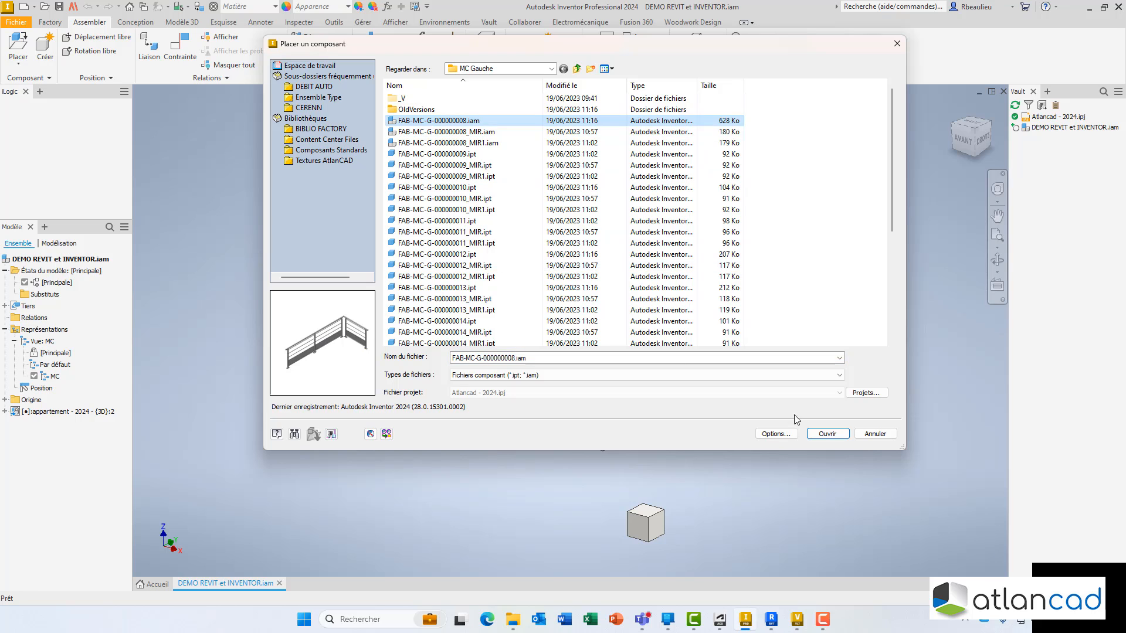
left_click(826, 434)
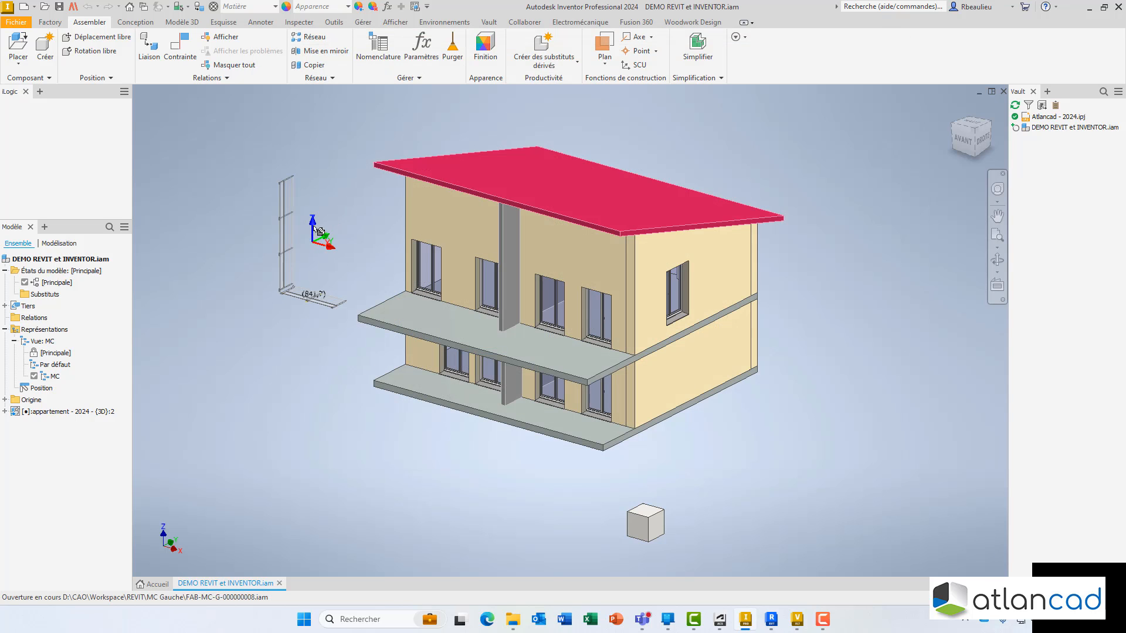
left_click(351, 232)
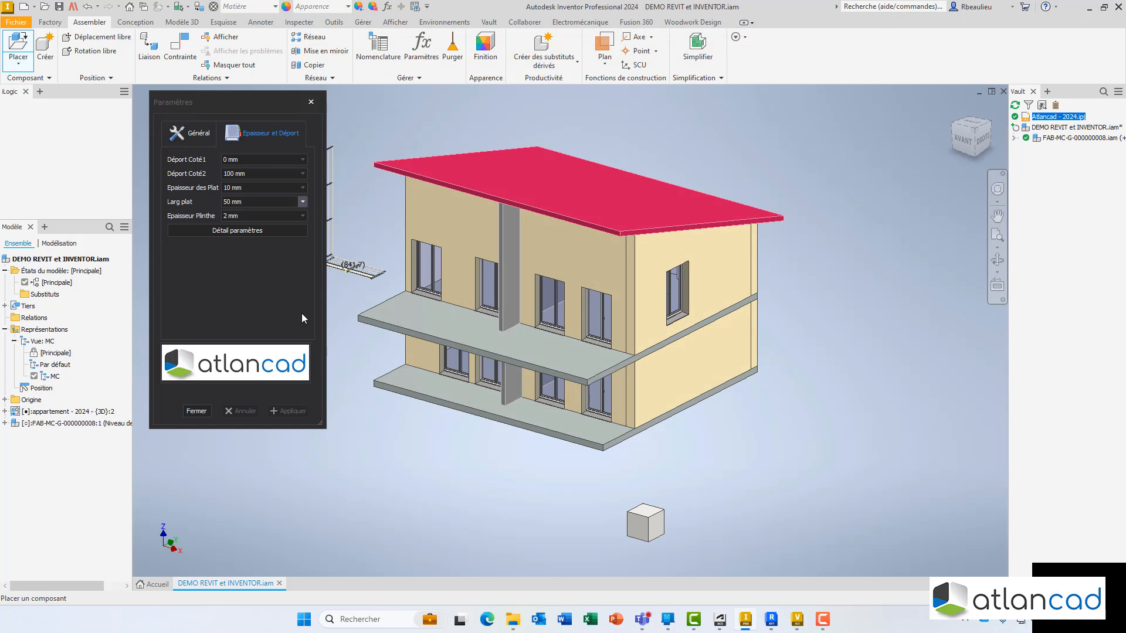
left_click(311, 101)
right_click(275, 208)
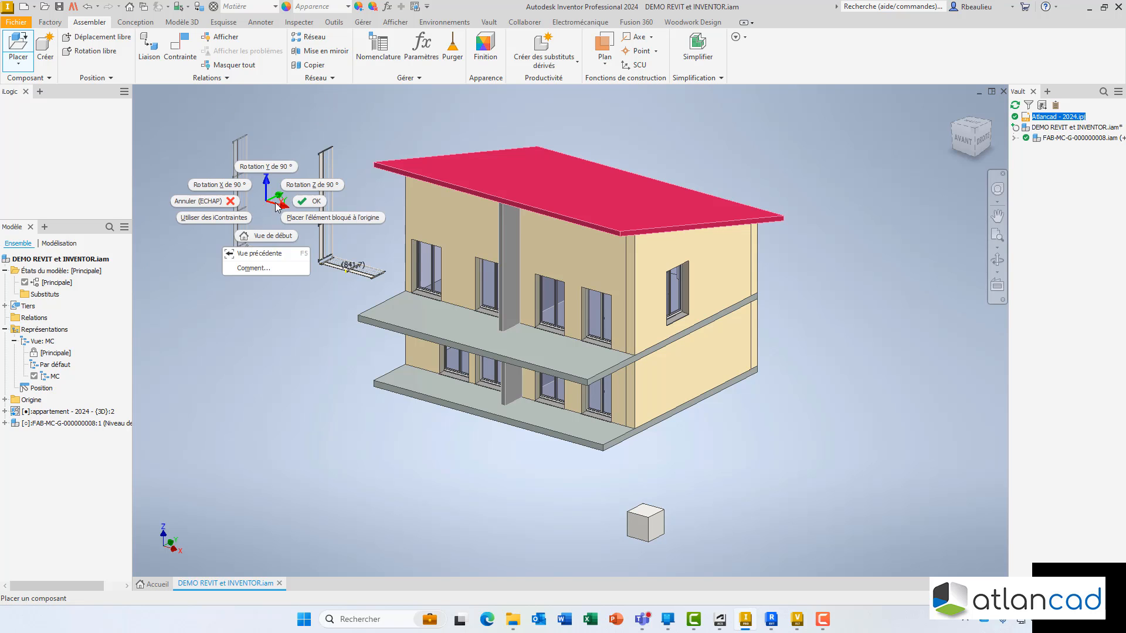
left_click(294, 206)
Step: Mate the underside of the railing's base plate to the top face of the upper balcony slab with a 0,00 m offset
right_click(287, 234)
left_click(317, 227)
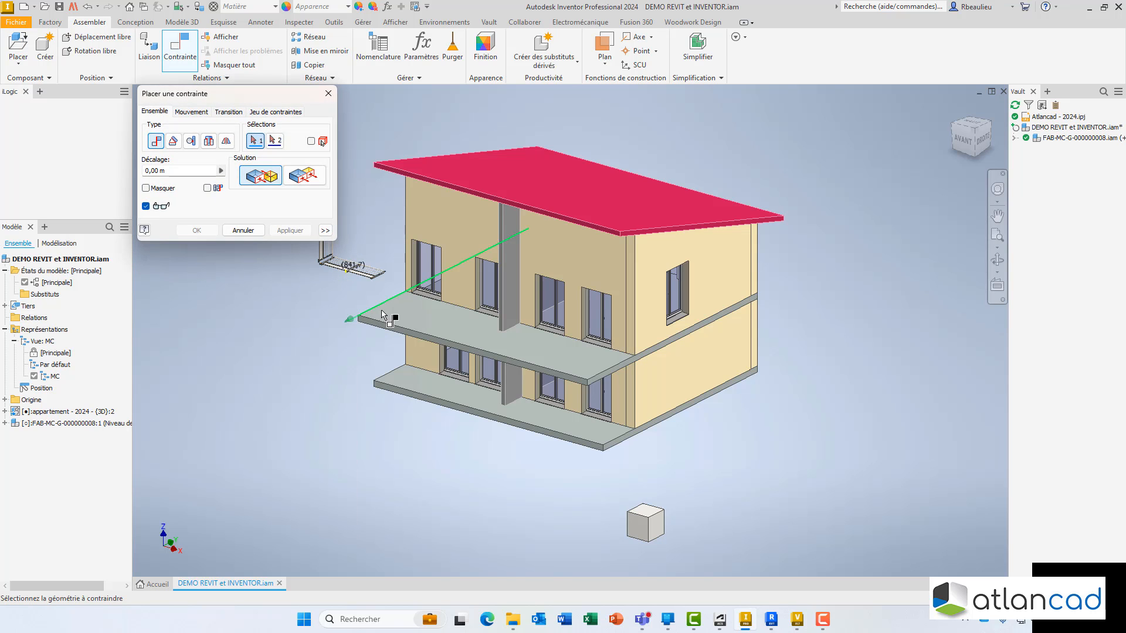
left_click(366, 305)
scroll(314, 267, "down", 5)
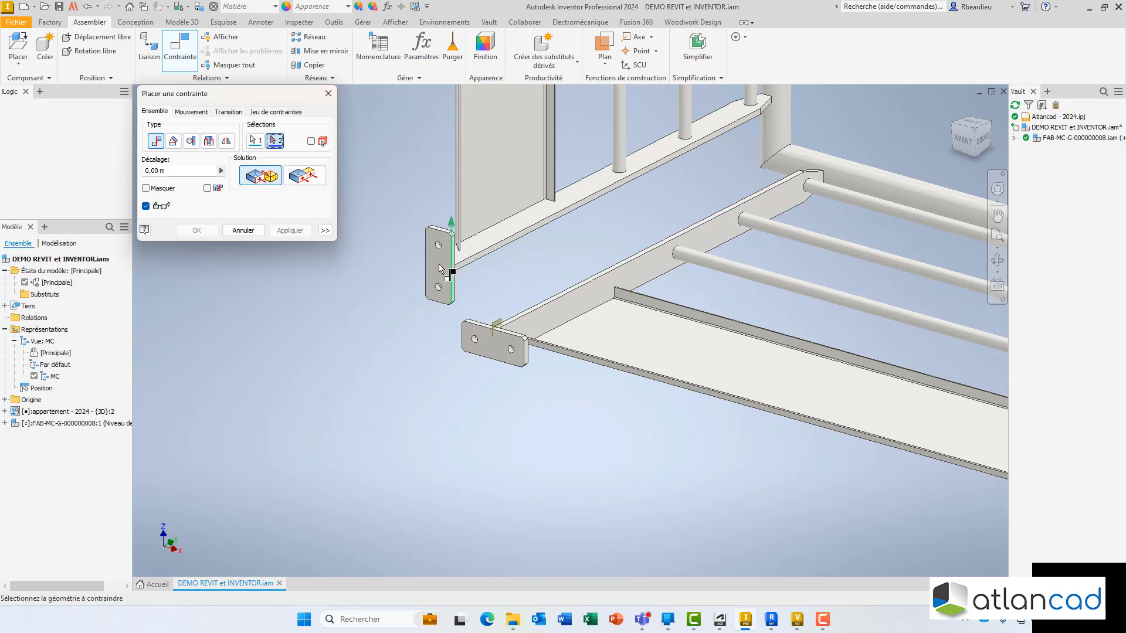
left_click(435, 261)
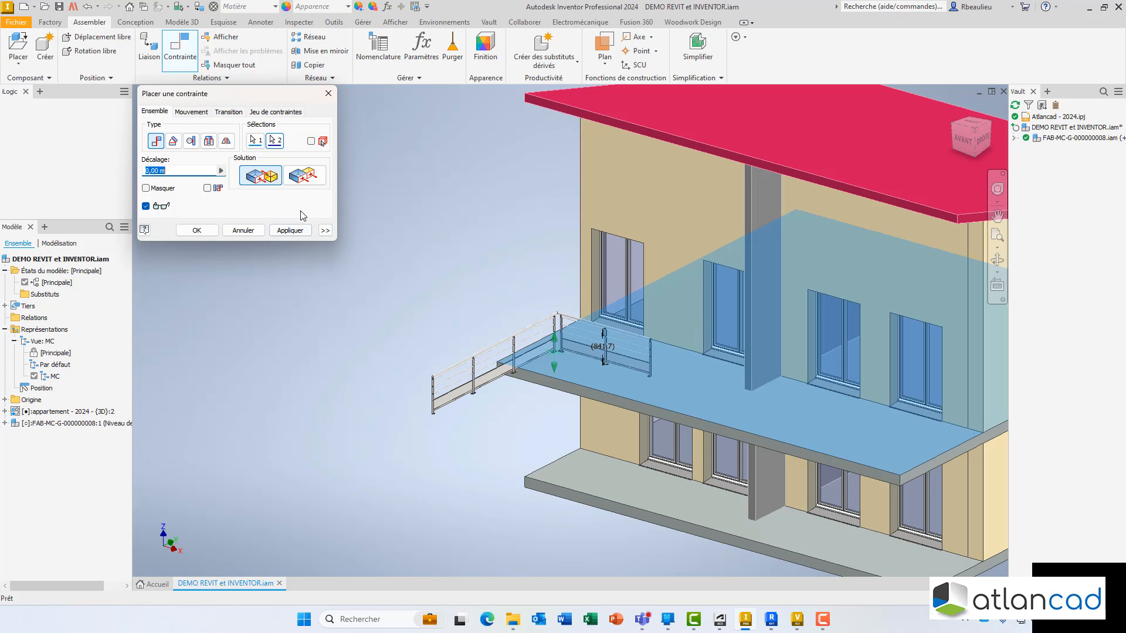
left_click(290, 230)
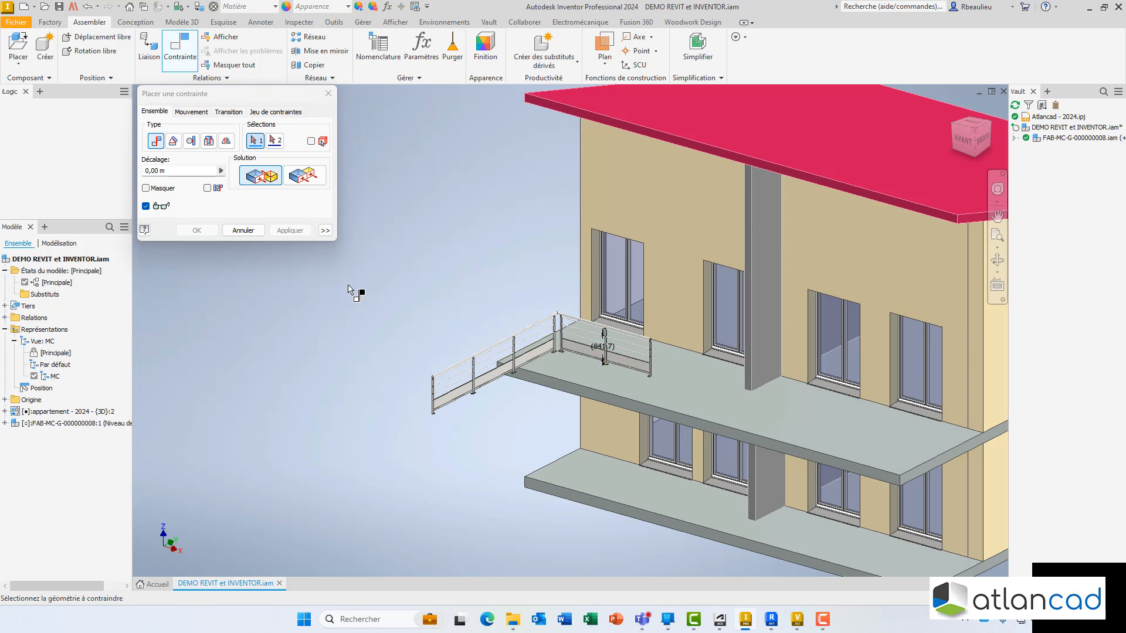
Step: Add a flush constraint with 0,00 m offset between the upper balcony slab's front edge face and the railing's corner base plate
left_click(303, 174)
middle_click_drag(528, 340, 674, 362, "shift")
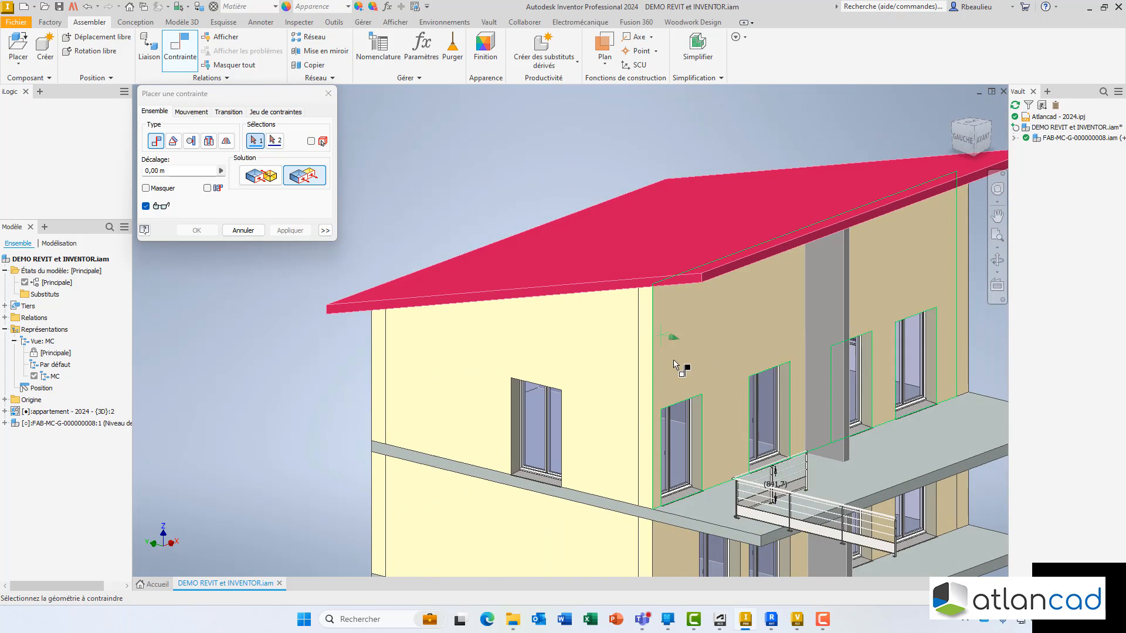
middle_click_drag(703, 446, 594, 280)
scroll(624, 328, "up", 5)
left_click(730, 457)
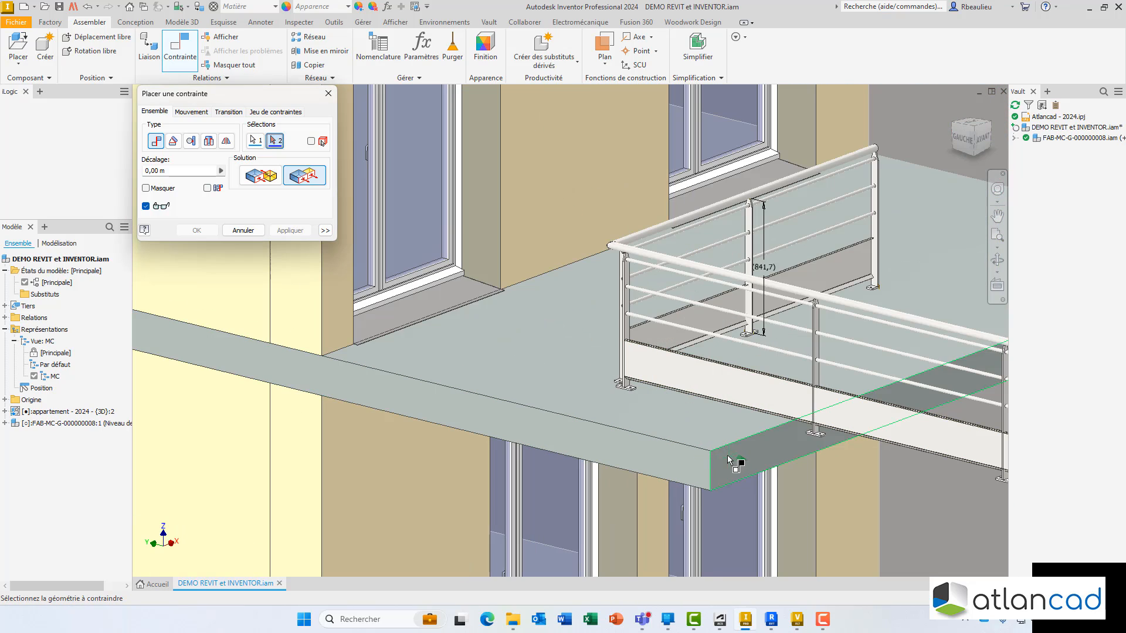
scroll(642, 389, "up", 5)
left_click(663, 396)
scroll(627, 370, "down", 6)
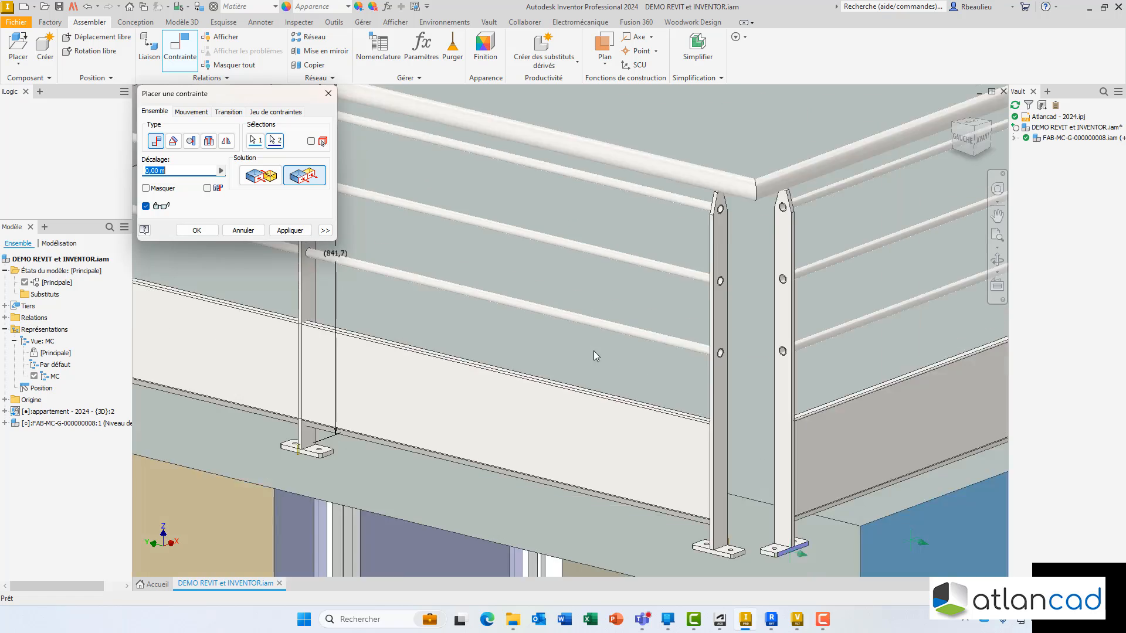
left_click(290, 230)
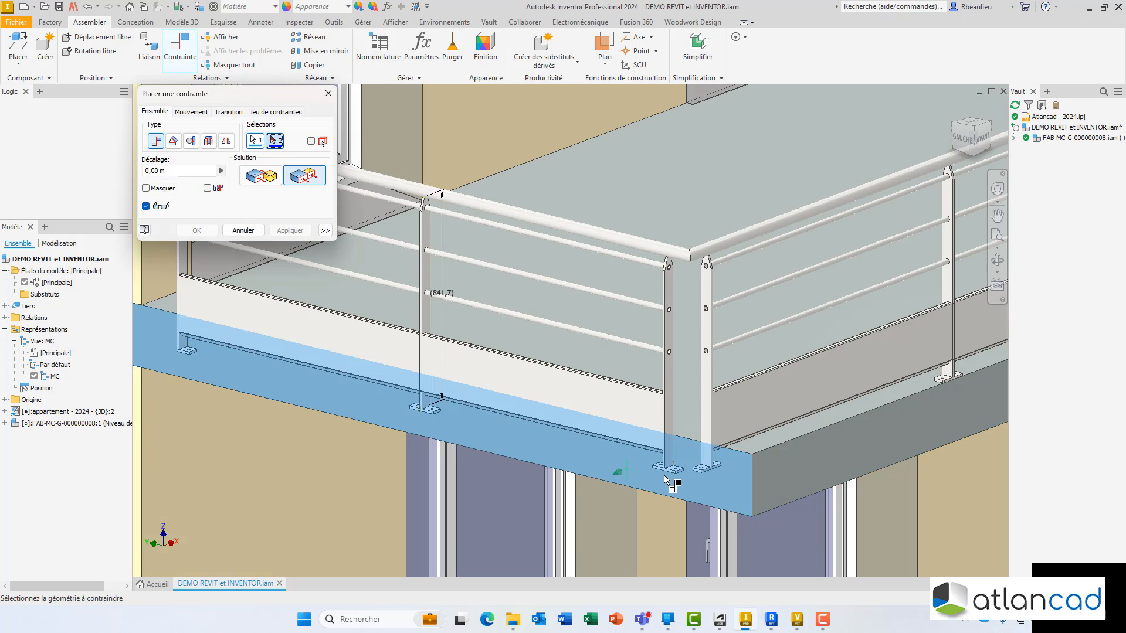
Step: Constrain the railing's corner base plate flush with the upper balcony slab's side edge face and finish placing constraints
scroll(680, 427, "up", 8)
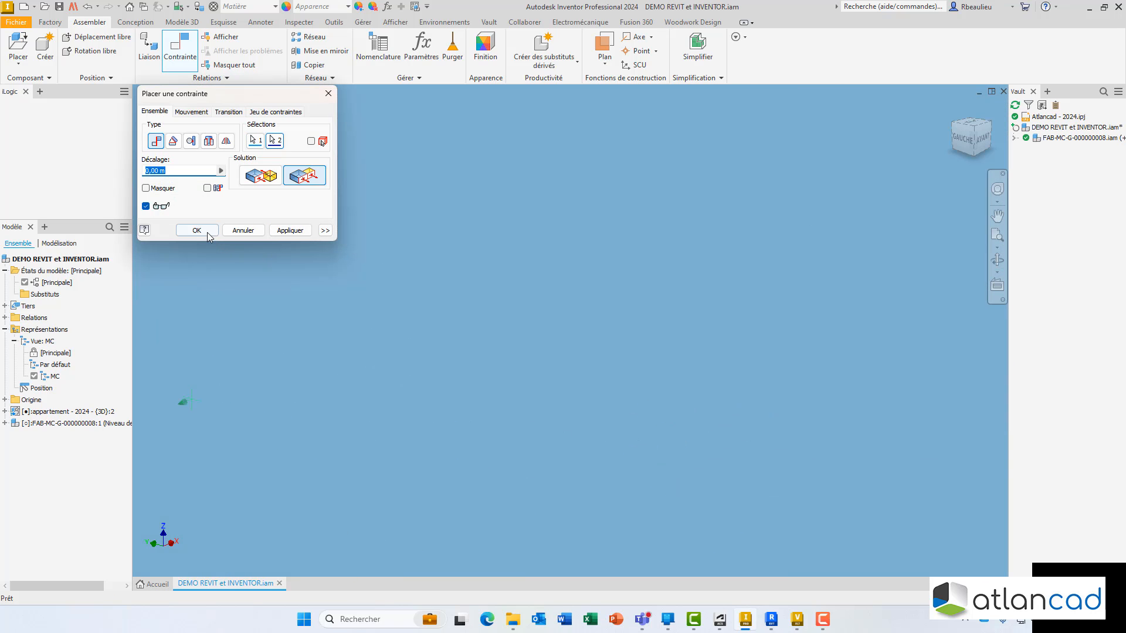
left_click(197, 230)
scroll(552, 430, "down", 10)
key("F4")
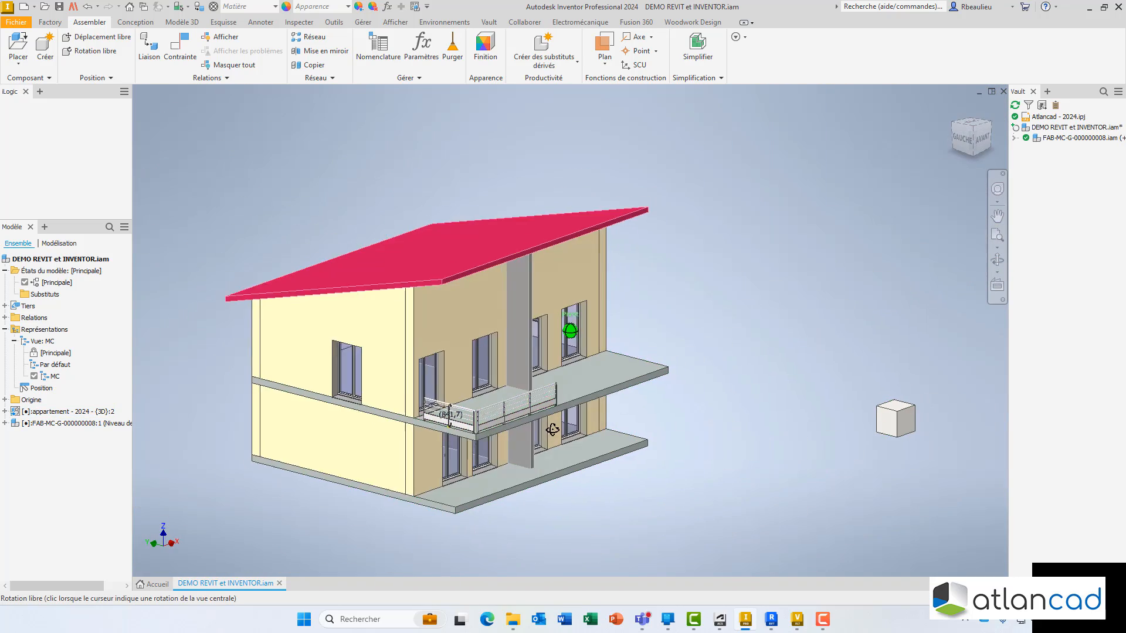
left_click_drag(552, 429, 417, 436)
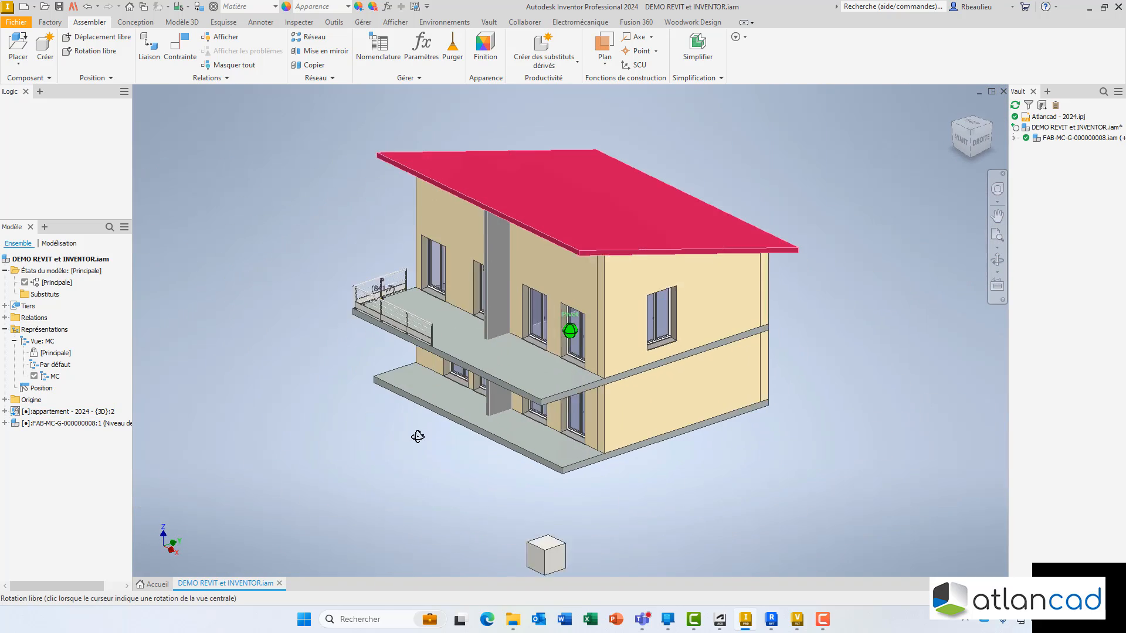
key("Escape")
Step: Measure the distance from the building's front wall to the railing's base plate at the outer balcony corner
scroll(360, 257, "up", 5)
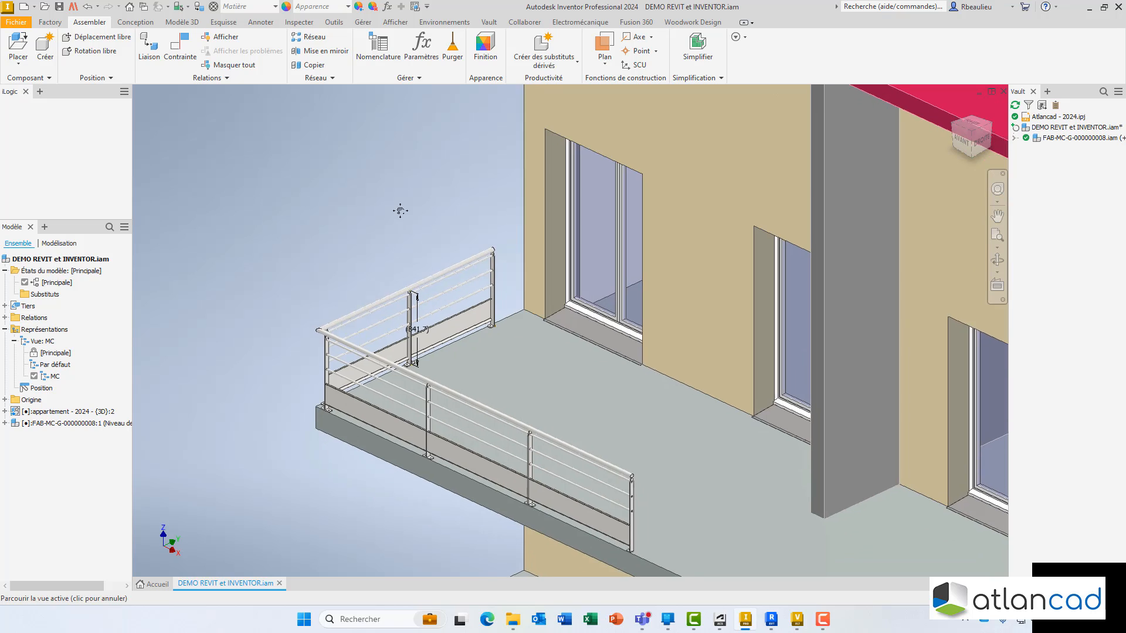
right_click(386, 183)
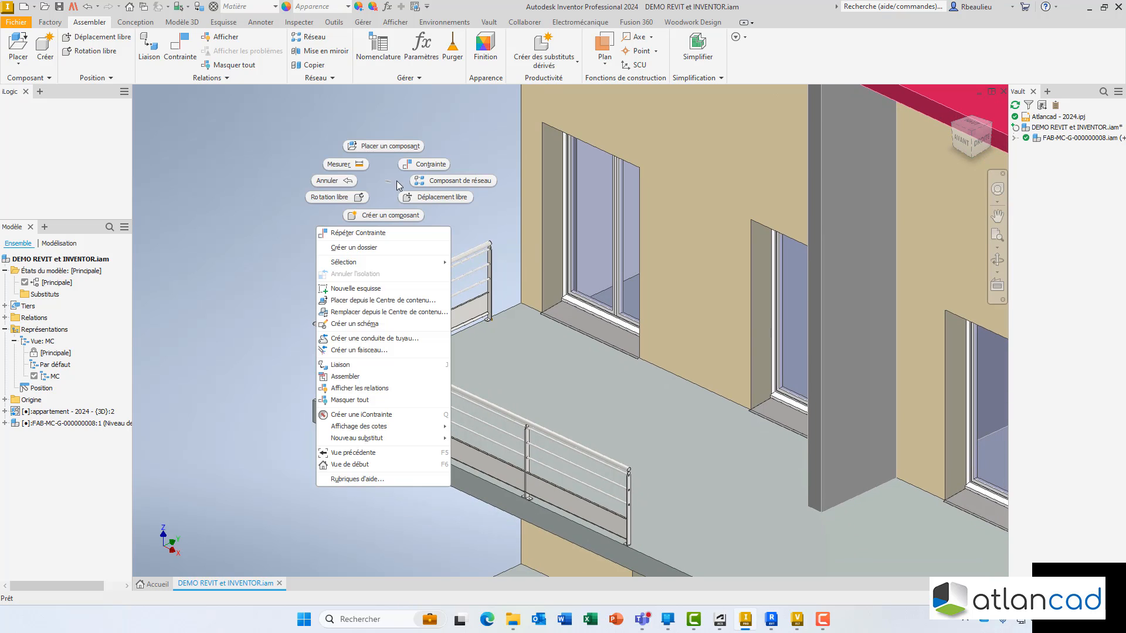
left_click(337, 166)
left_click(531, 233)
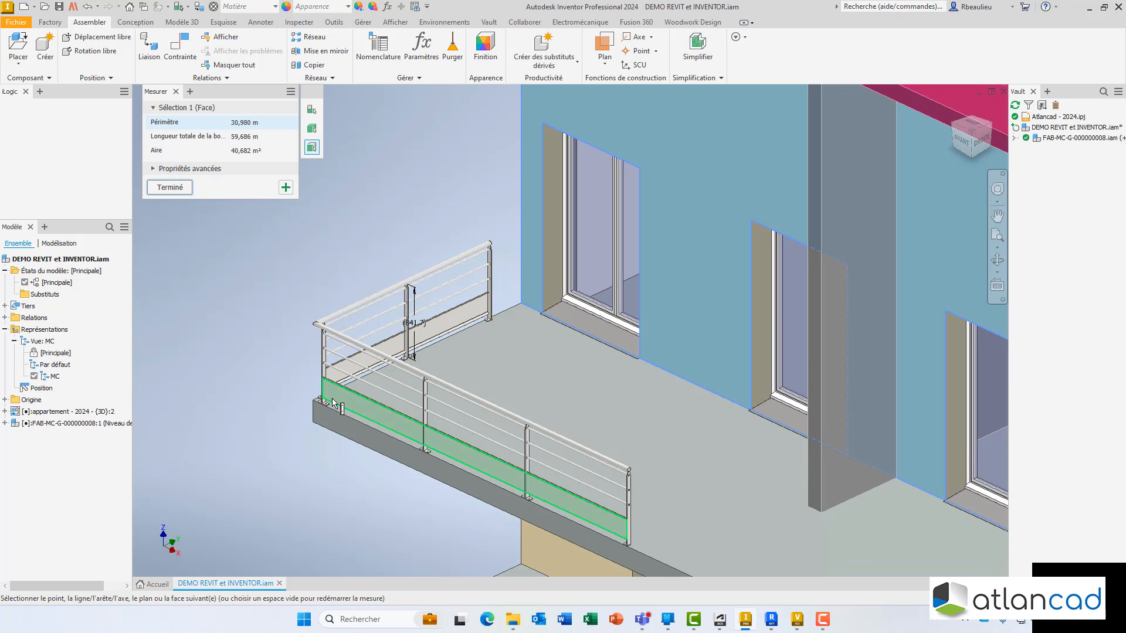
scroll(314, 404, "up", 5)
scroll(314, 405, "up", 3)
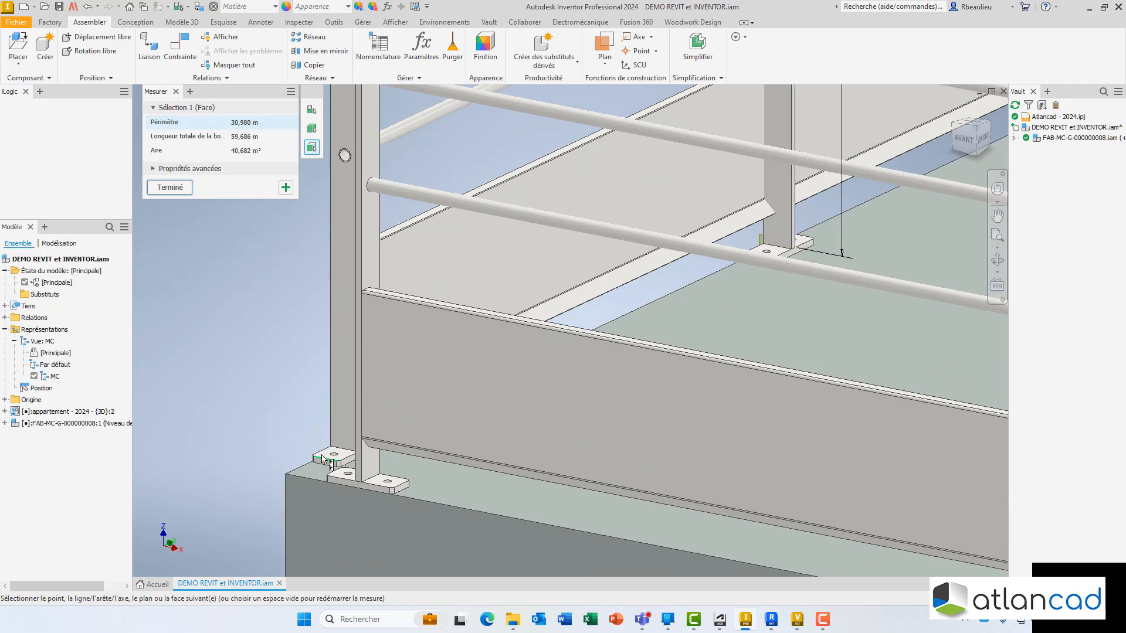
scroll(319, 351, "down", 4)
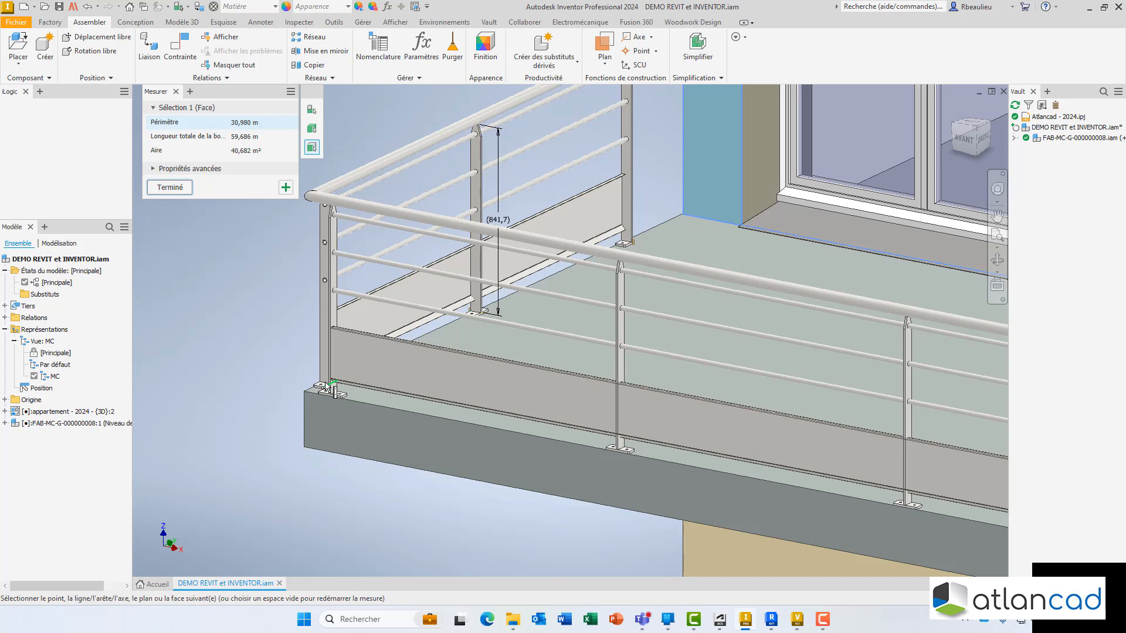
scroll(329, 386, "up", 4)
left_click(356, 405)
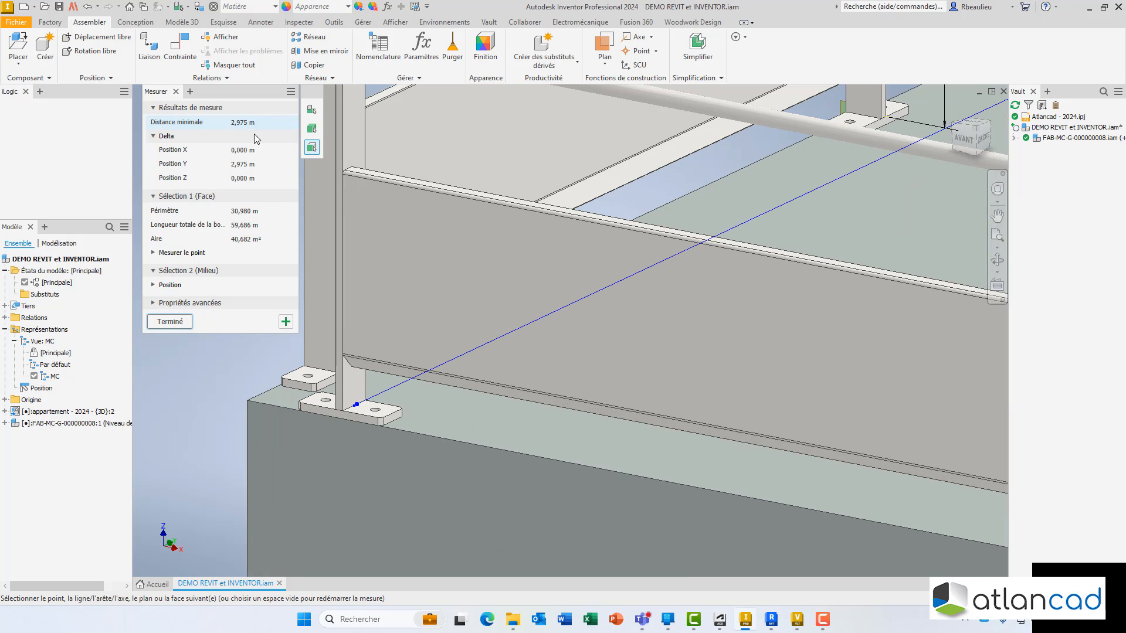
Step: Measure the distance from the balcony's separating wall to the railing's corner base plate and end the measurement
scroll(405, 221, "down", 5)
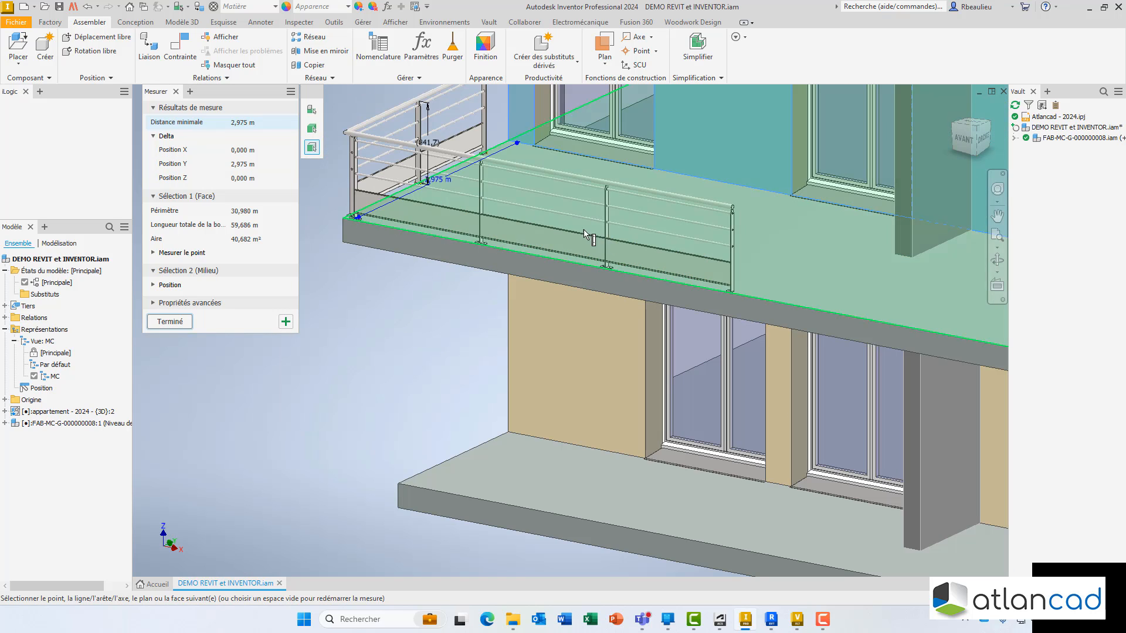
left_click(904, 256)
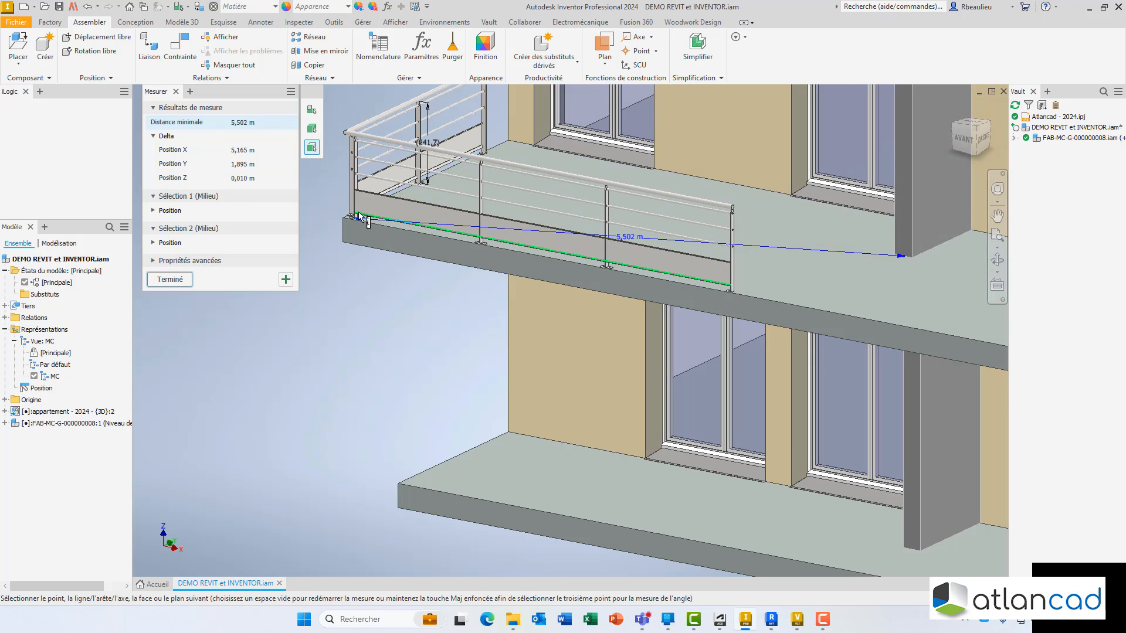
scroll(359, 217, "up", 5)
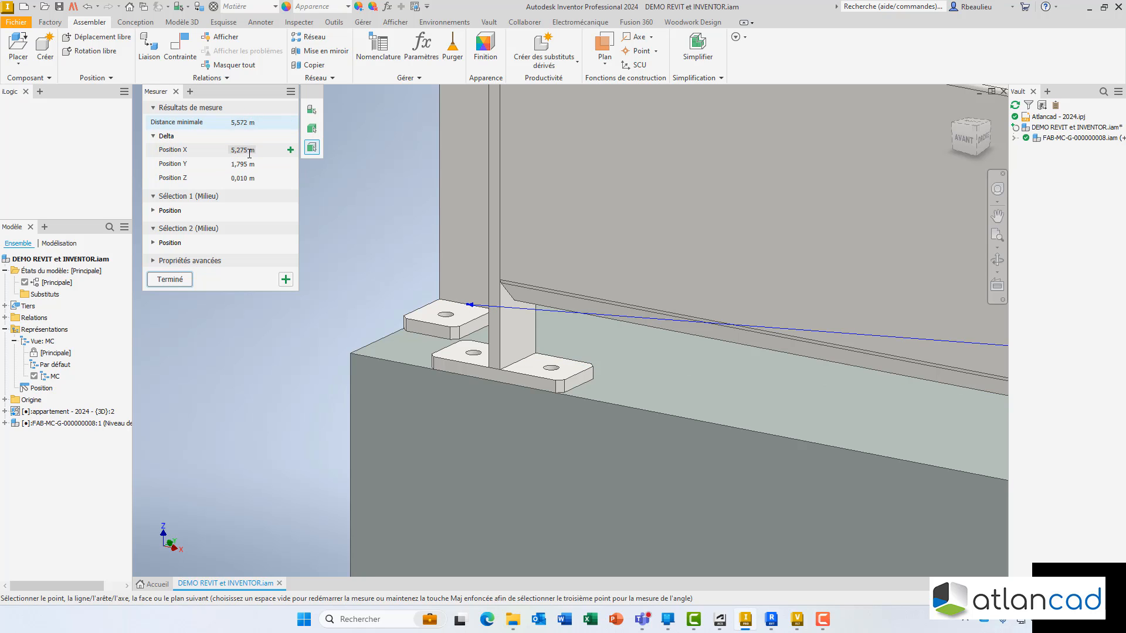
scroll(388, 287, "down", 5)
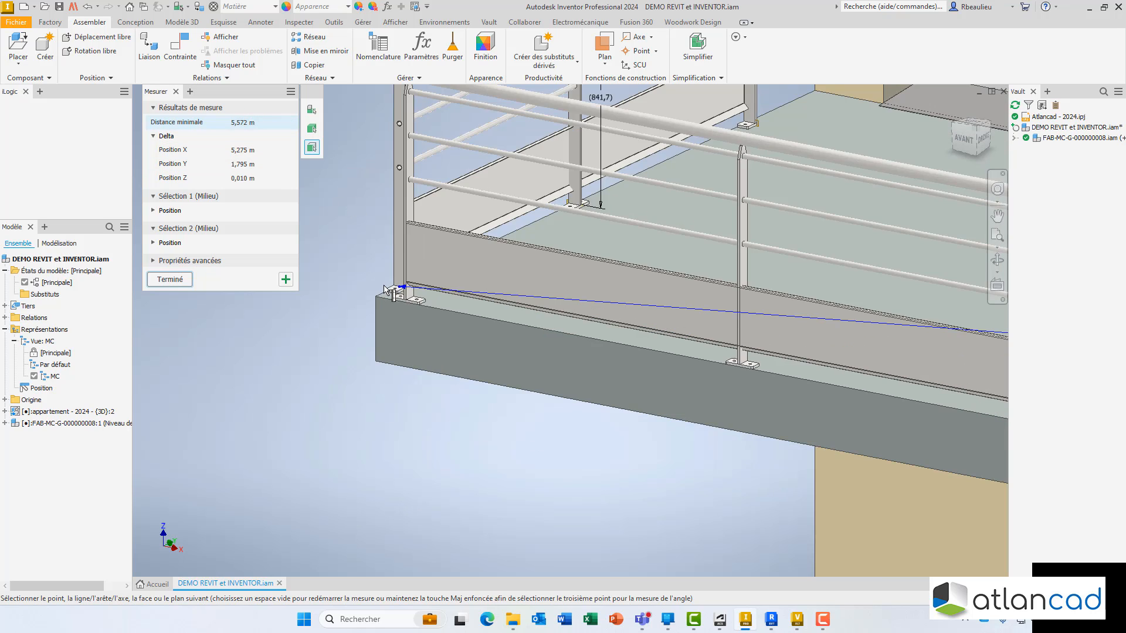
left_click(170, 279)
Step: Open the railing assembly in its own window and set Longueur to 5275 mm and Longueur2 to 2975 mm in its parameter form
scroll(304, 255, "down", 3)
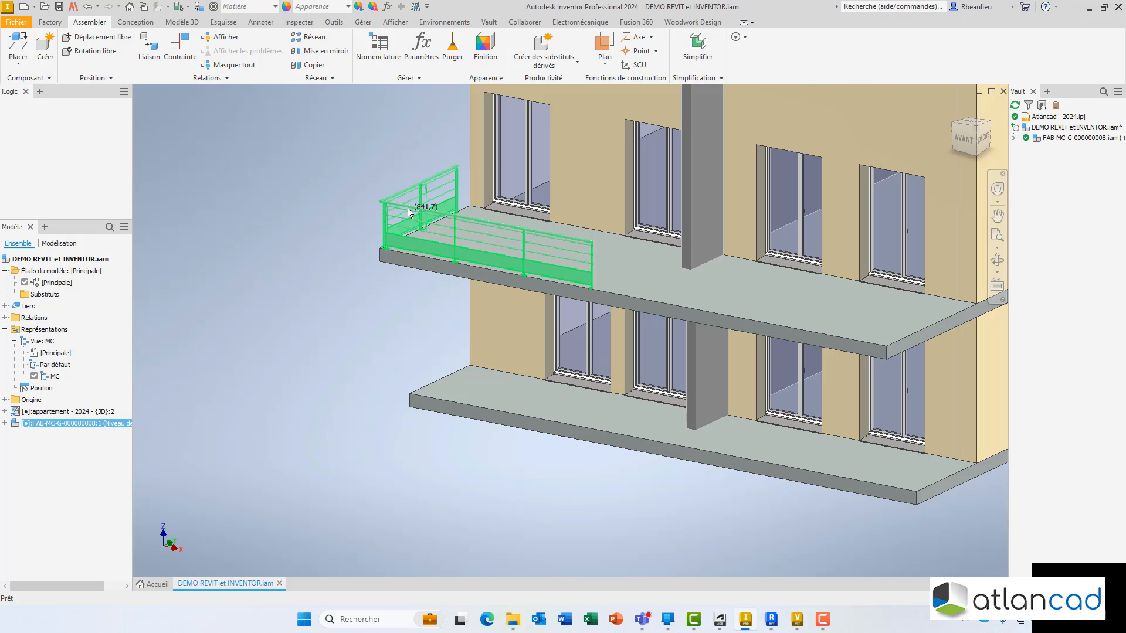
right_click(412, 142)
left_click(412, 117)
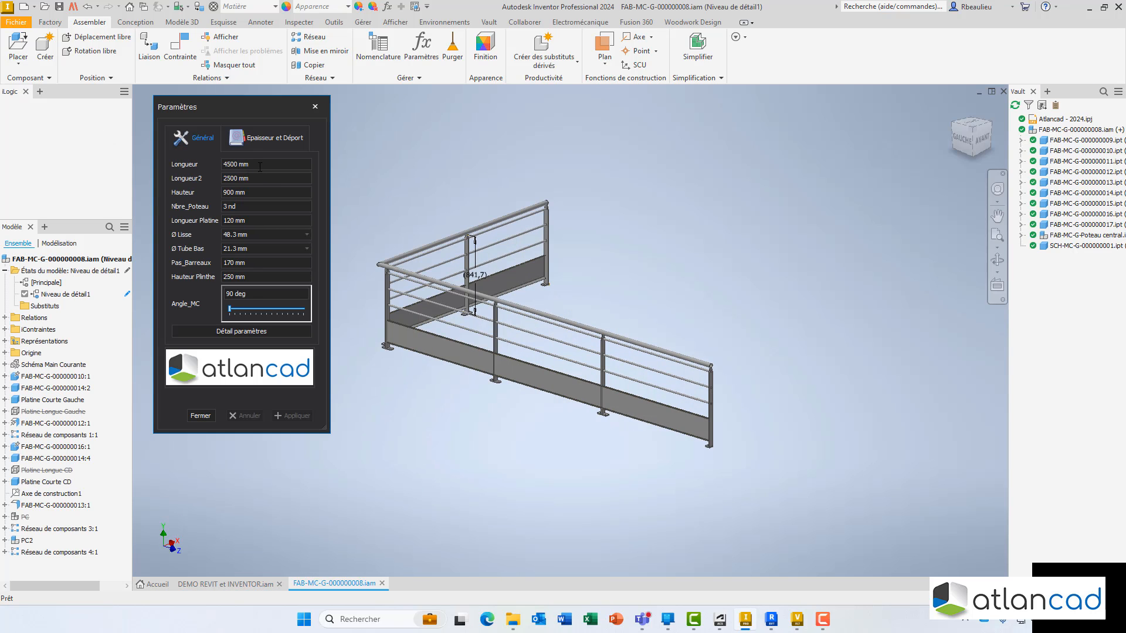
left_click_drag(260, 166, 195, 163)
type("5275")
left_click_drag(261, 178, 208, 181)
type("2975")
left_click(201, 416)
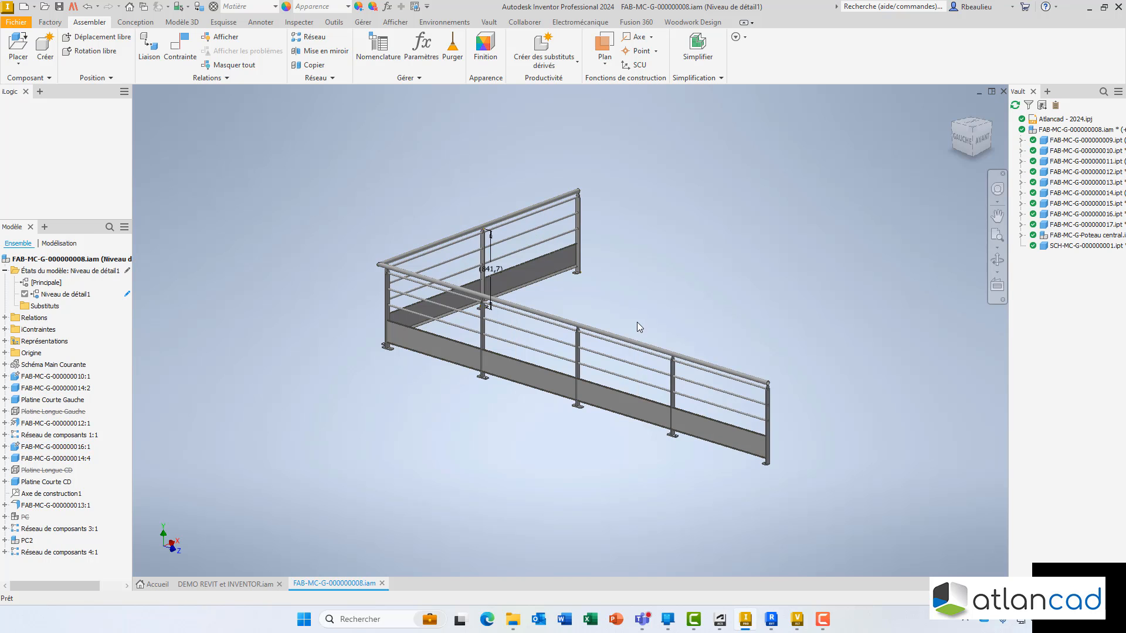
Step: Save the railing assembly with all its modified files and return to the DEMO REVIT et INVENTOR assembly
mouse_move(690, 318)
middle_mouse_down("shift")
mouse_move(621, 304)
mouse_move(589, 224)
mouse_move(494, 233)
middle_mouse_up("shift")
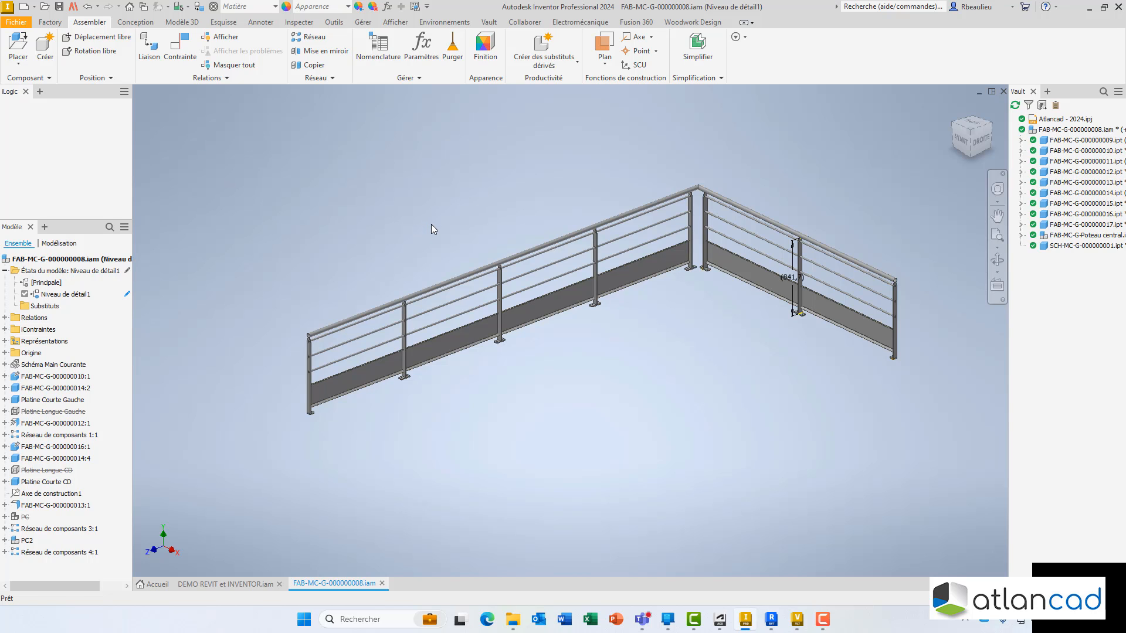
left_click(58, 6)
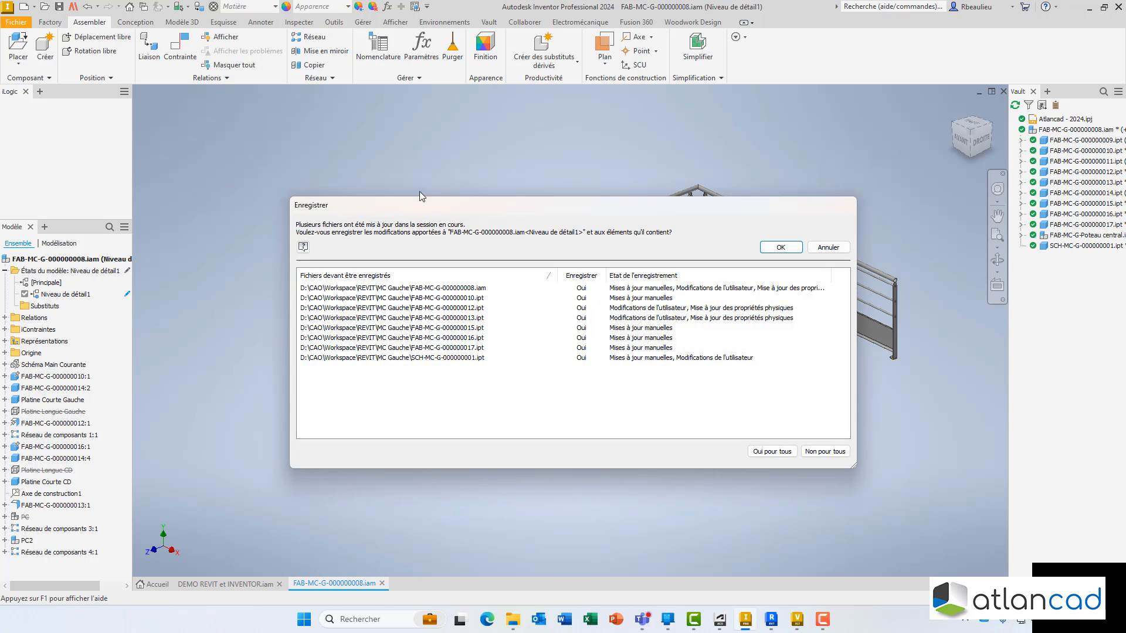
left_click(780, 247)
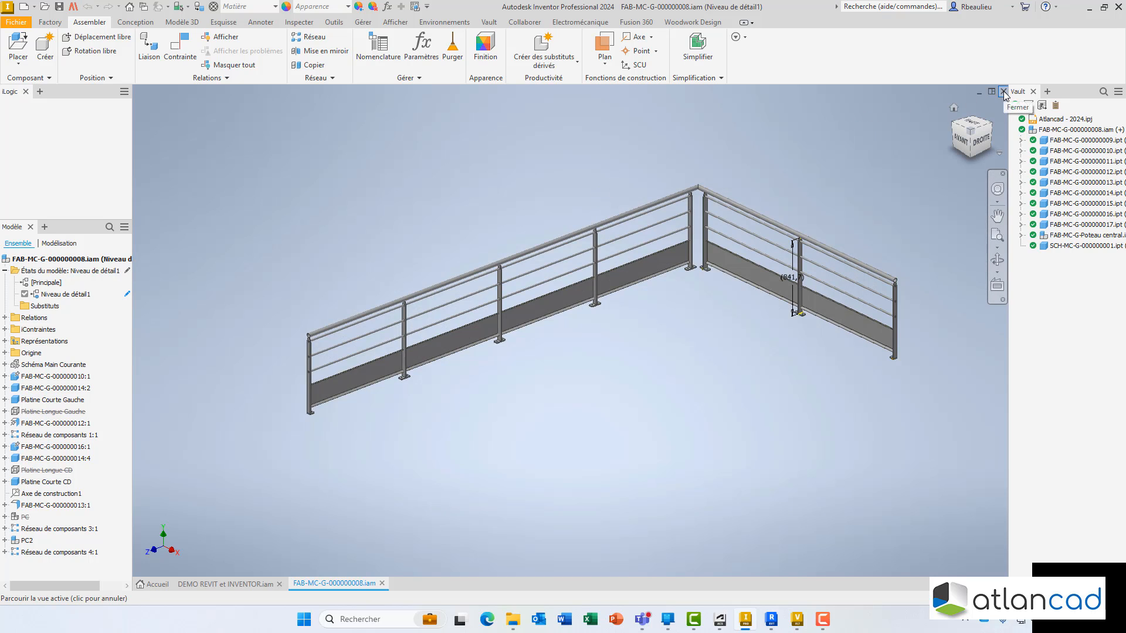
left_click(371, 184)
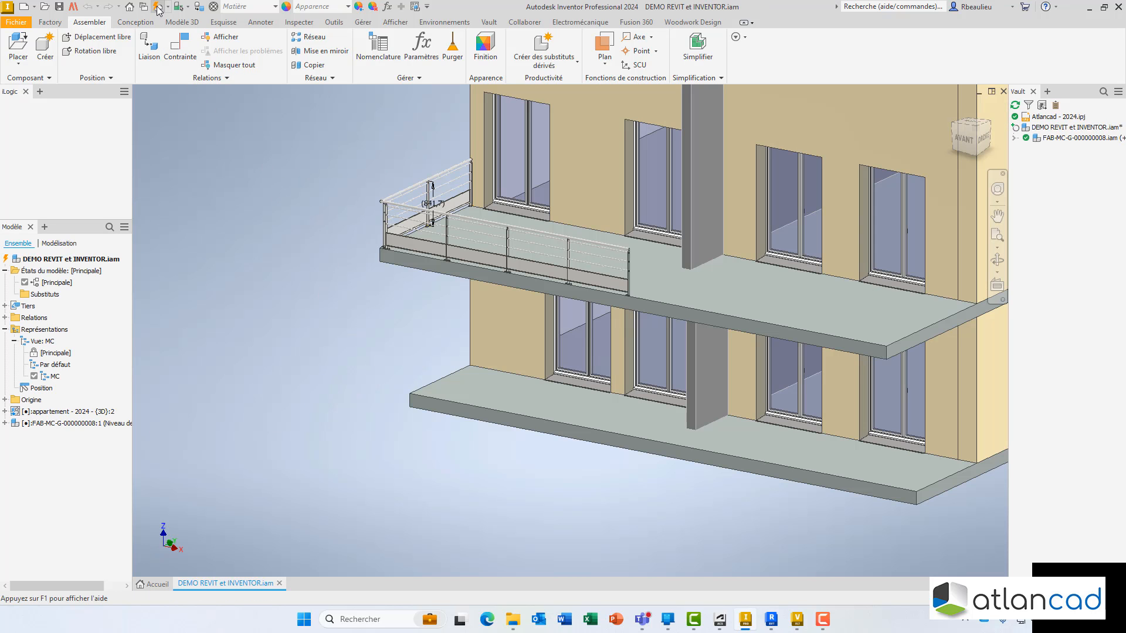
mouse_move(291, 273)
middle_mouse_down("shift")
mouse_move(347, 258)
mouse_move(420, 271)
mouse_move(292, 276)
mouse_move(299, 265)
middle_mouse_up("shift")
scroll(299, 264, "up", 4)
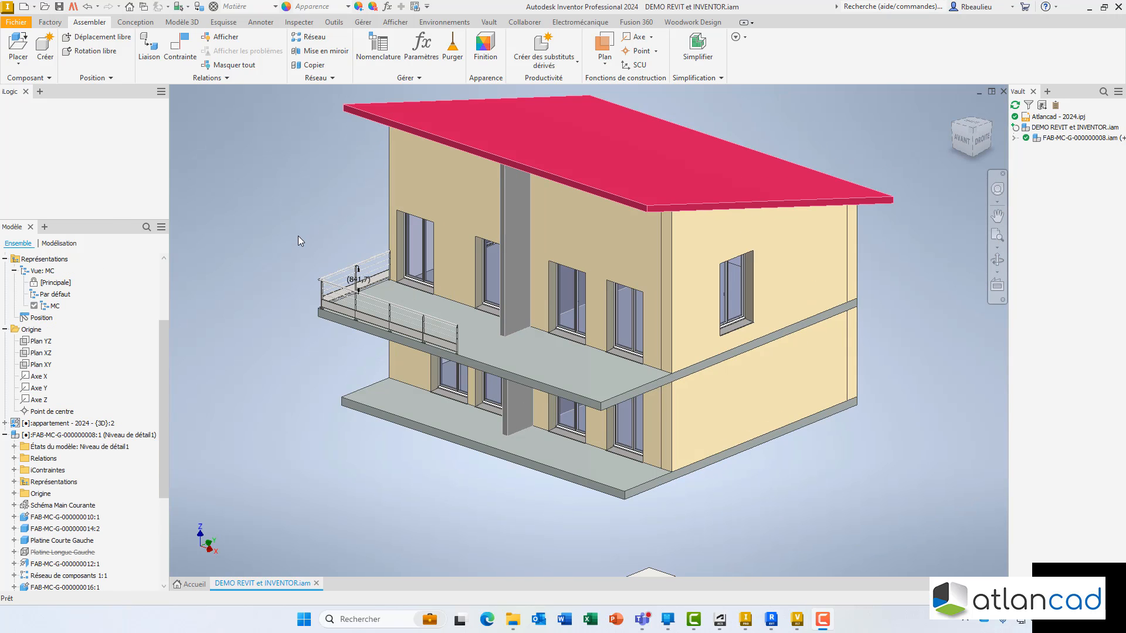
middle_click_drag(298, 236, 305, 238, "shift")
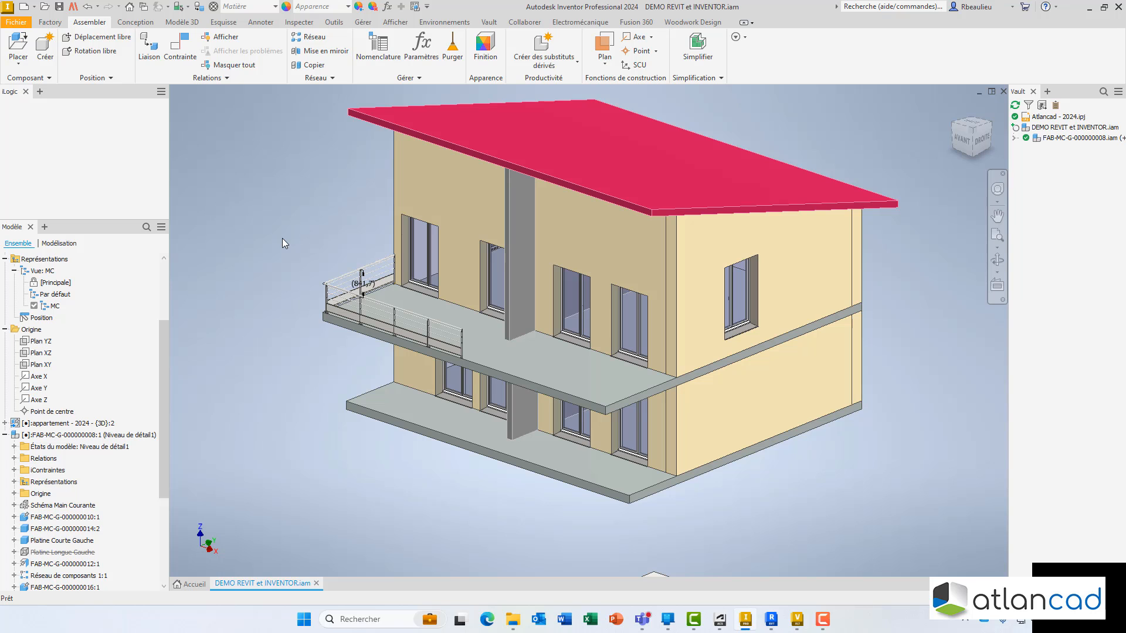
Step: Switch to Revit and edit the upper floor slab's boundary, setting the outer balcony edge's distance to 2 m
left_click(770, 619)
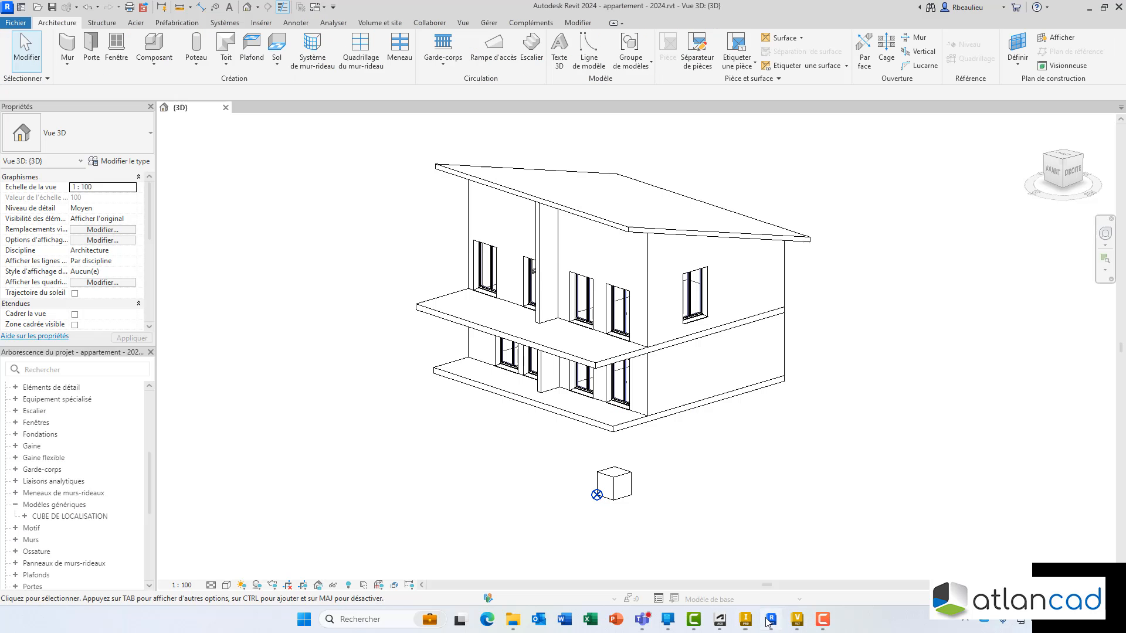
double_click(461, 319)
left_click(434, 309)
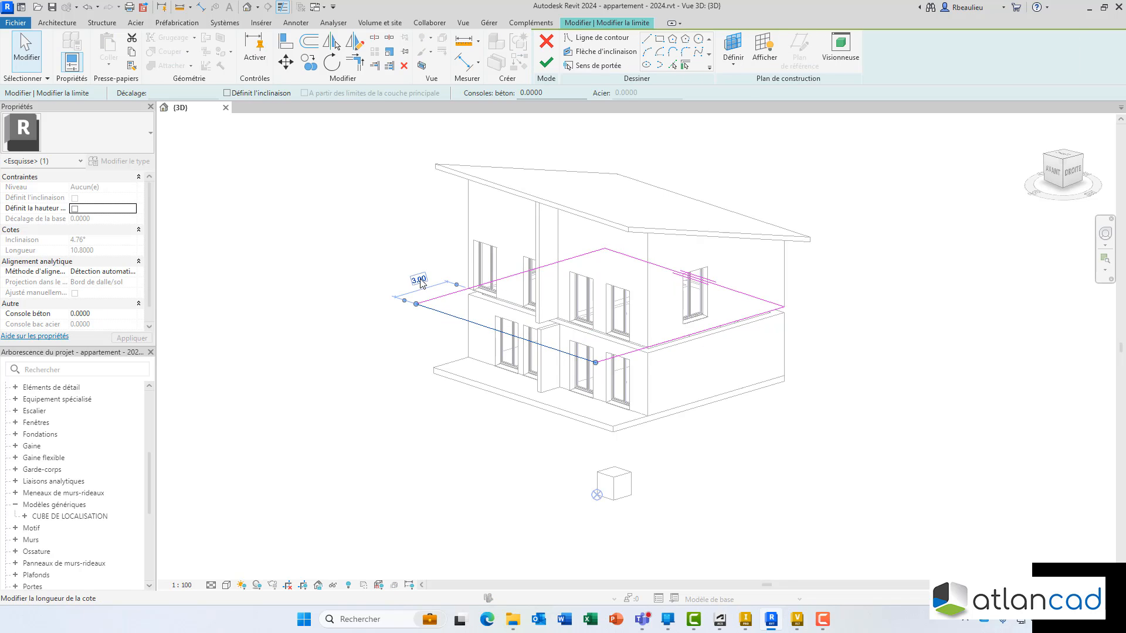
left_click(420, 279)
type("2")
key("Return")
left_click(395, 250)
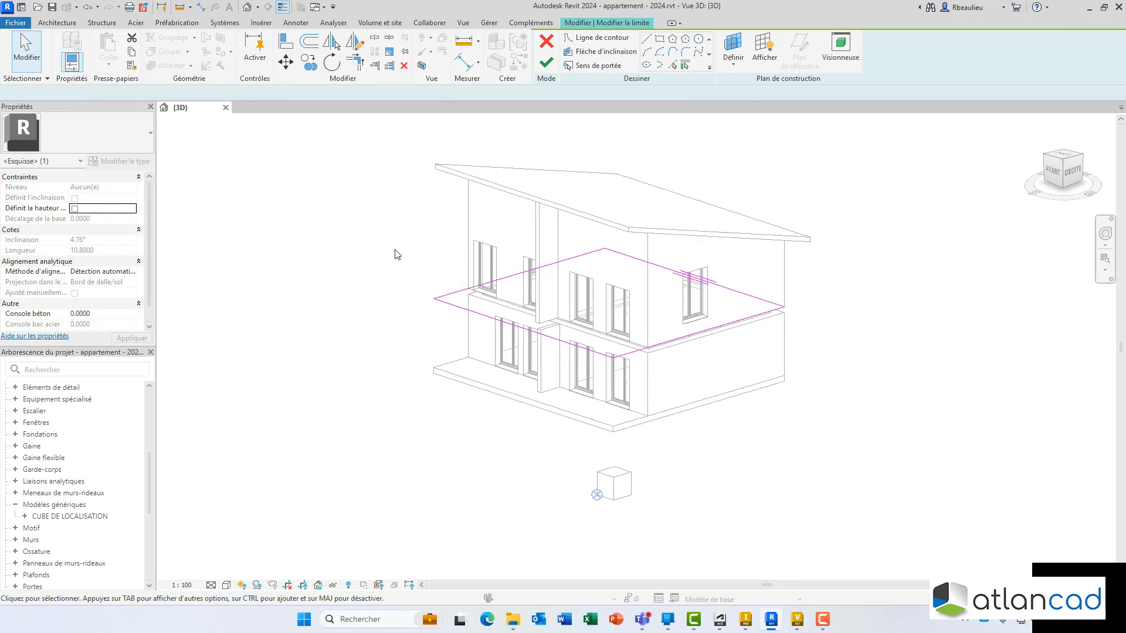
Step: Finish the slab's boundary edit and attach the walls below to the slab's base
left_click(546, 62)
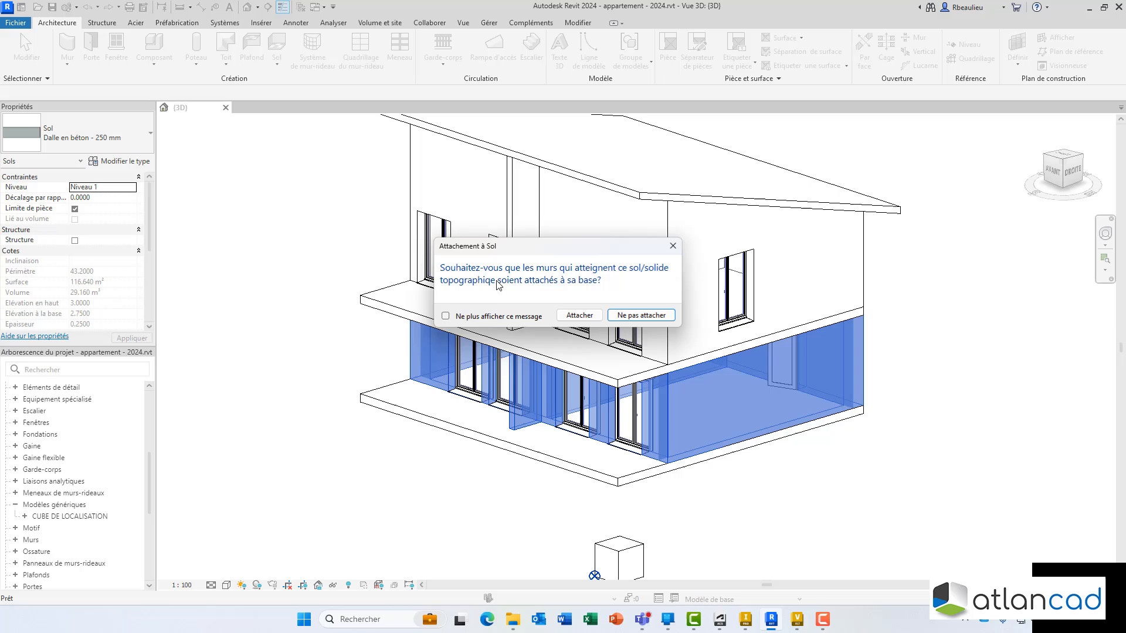
left_click(560, 317)
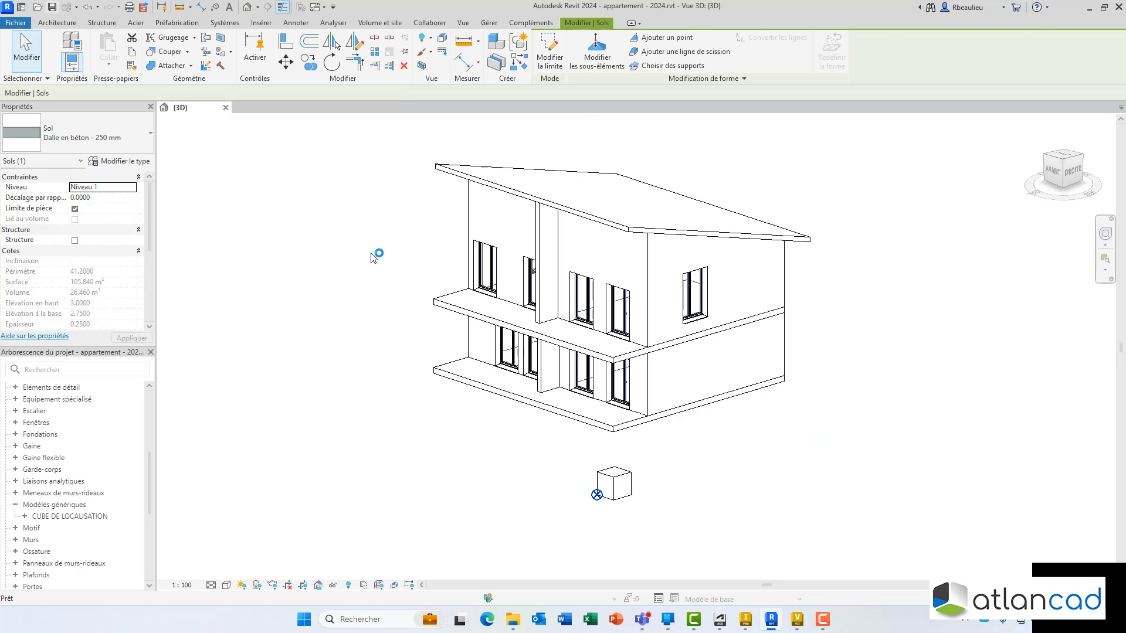
left_click(372, 257)
Step: Return to Inventor and update the apartment reference in the assembly to match the modified Revit model
left_click(752, 619)
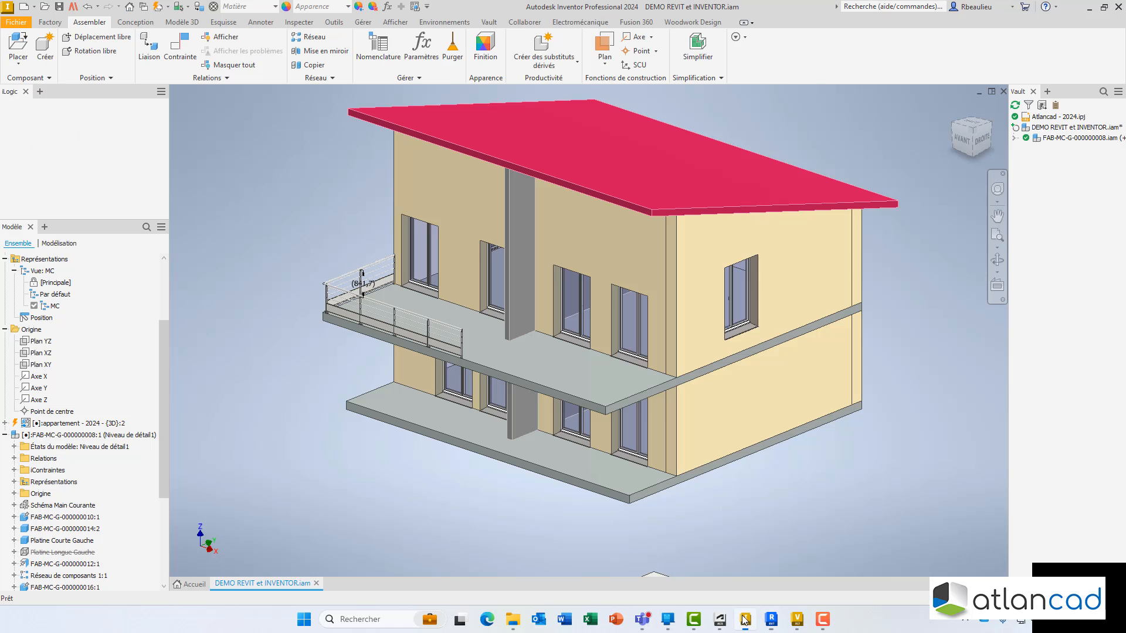
left_click(40, 427)
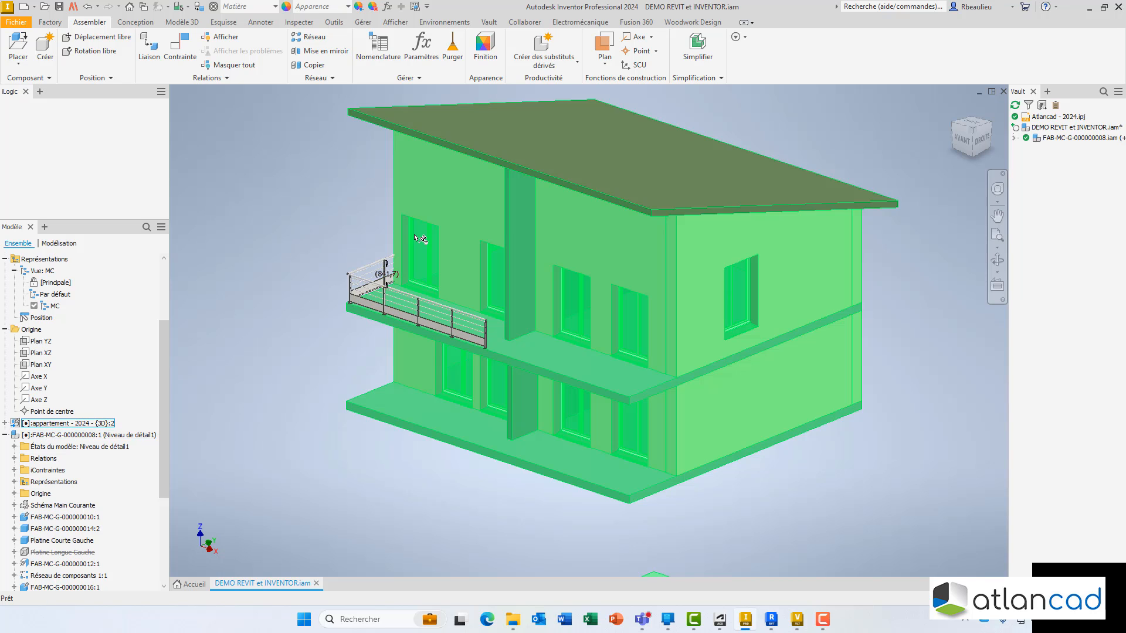
Step: Open the railing assembly in its own window and set Longueur2 to 2975 mm-1000 in its parameter form
right_click(351, 277)
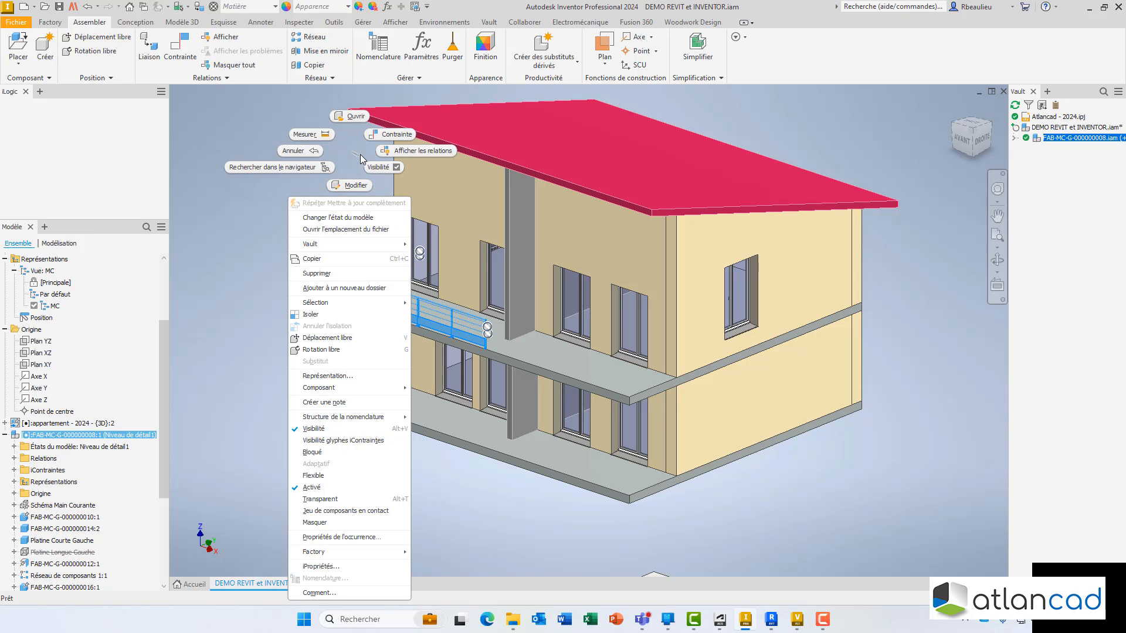
left_click(352, 117)
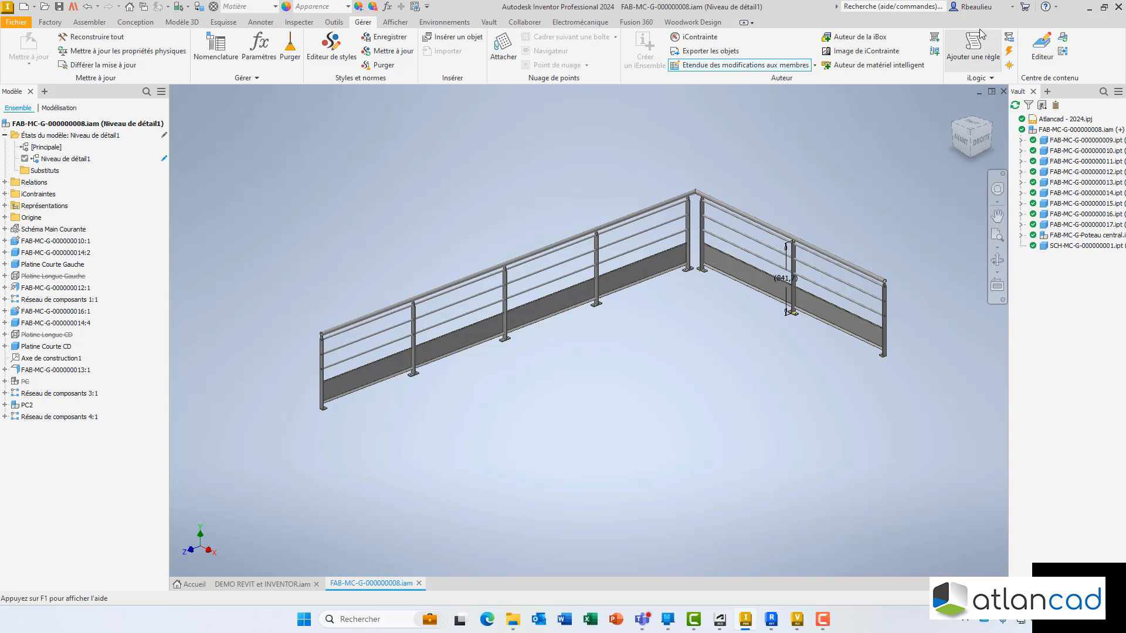
left_click(1008, 37)
left_click(74, 130)
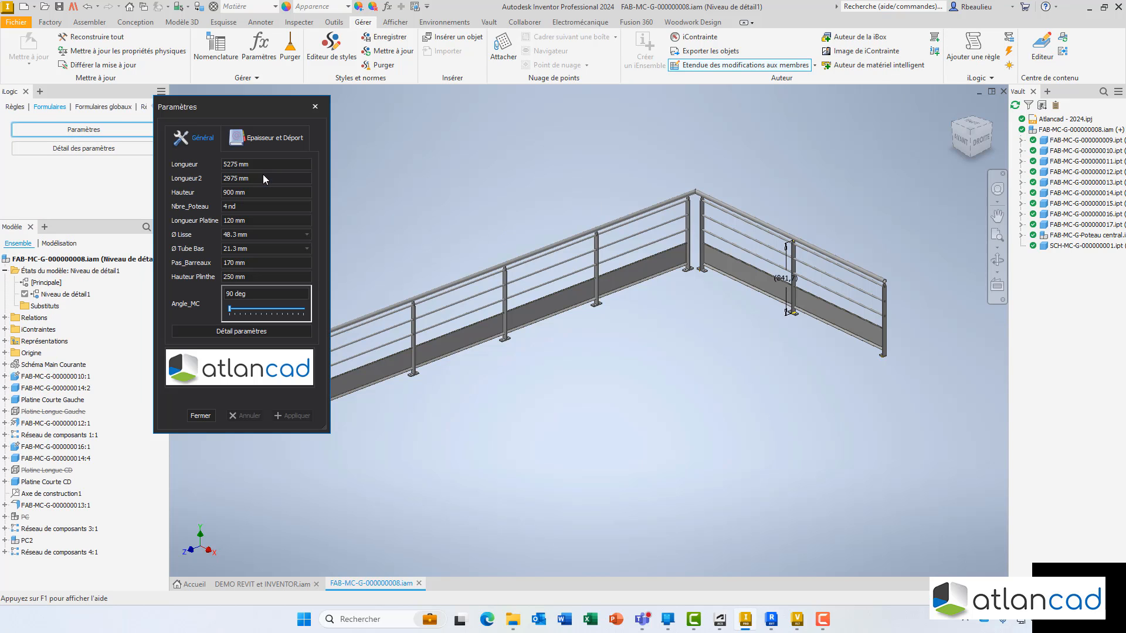
left_click(271, 179)
type("-1000")
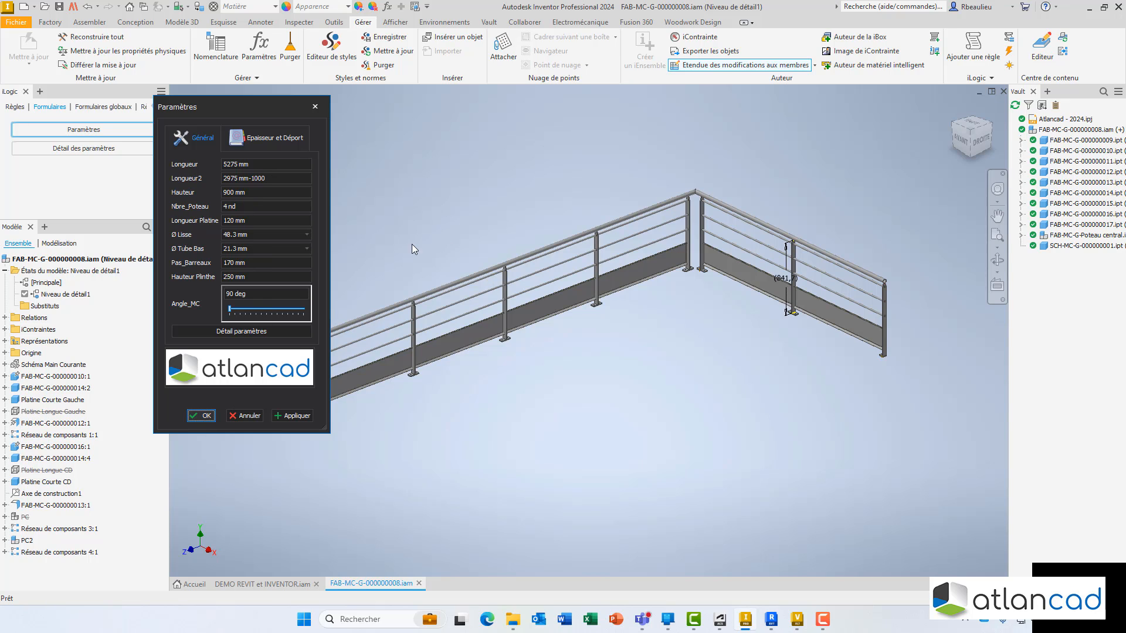
left_click(202, 415)
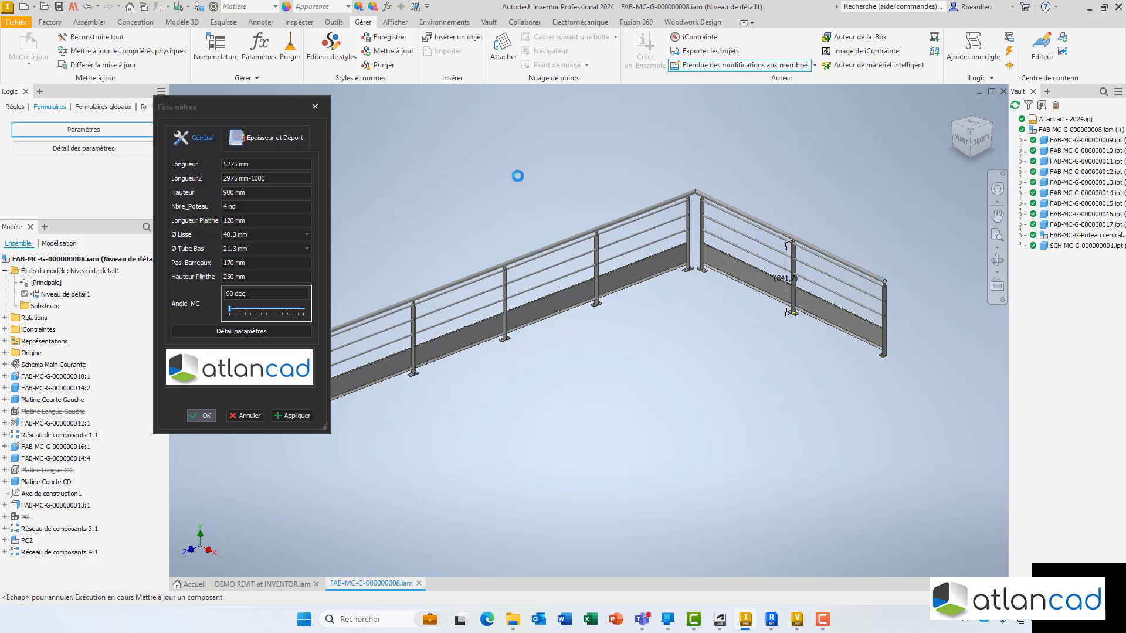
Step: Close the railing assembly, saving all its modified files, and return to the DEMO REVIT et INVENTOR assembly
left_click(1003, 91)
left_click(469, 320)
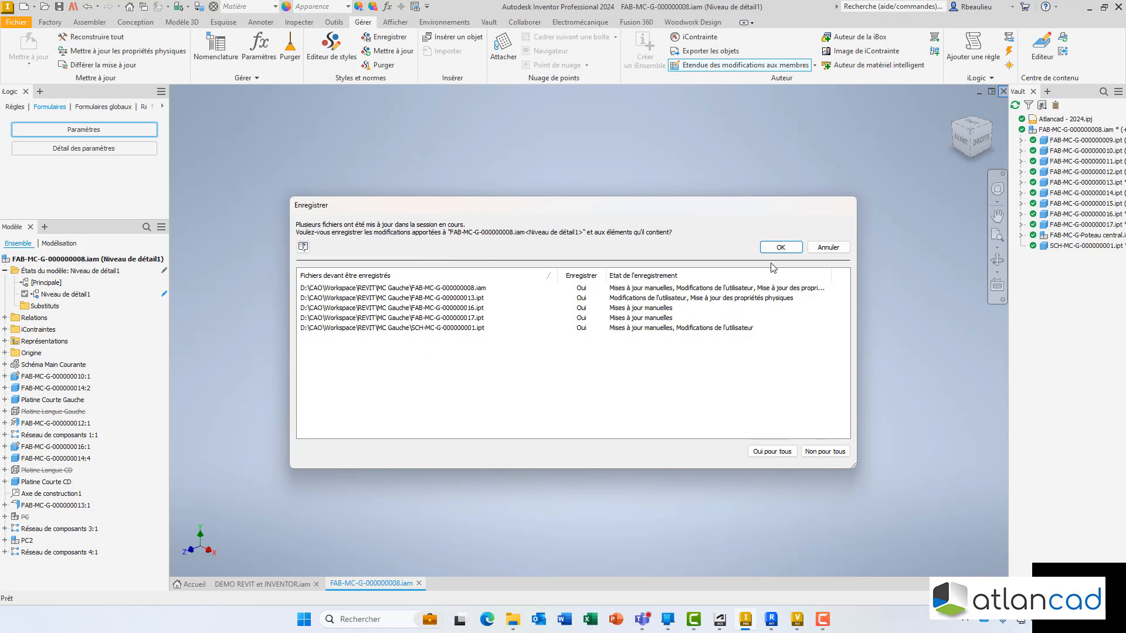
left_click(786, 249)
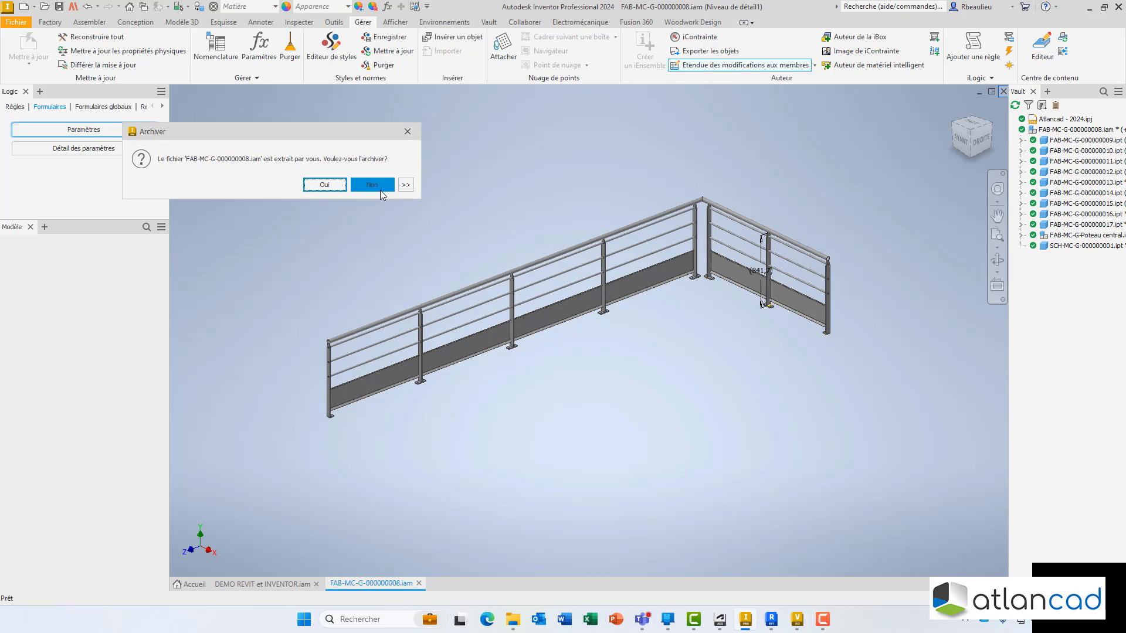
left_click(321, 183)
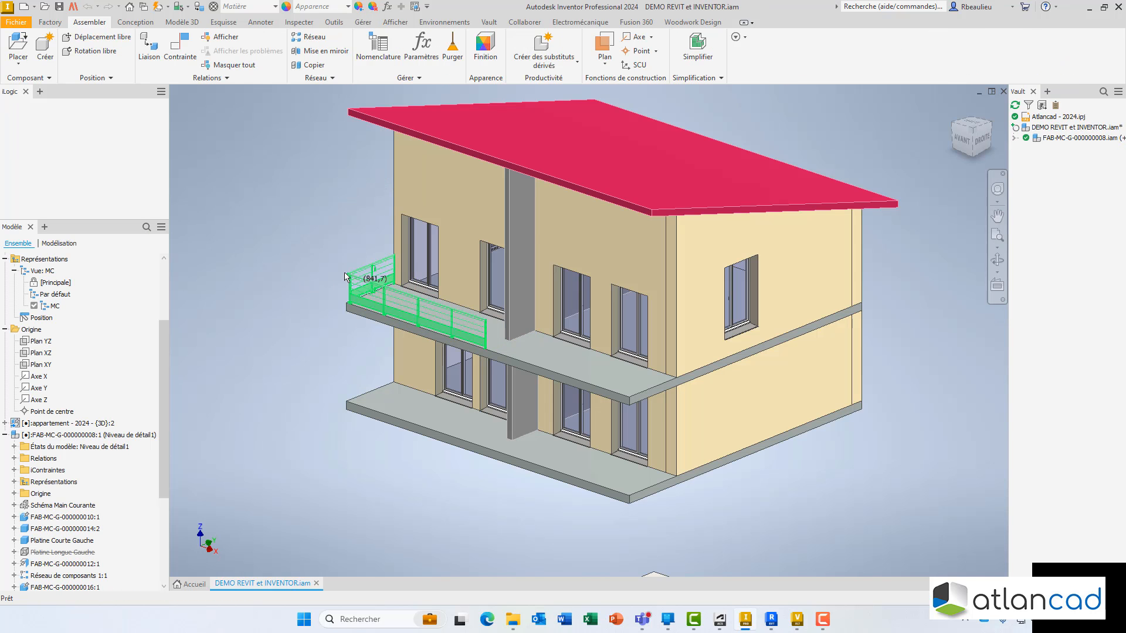
scroll(364, 272, "up", 5)
scroll(367, 244, "down", 8)
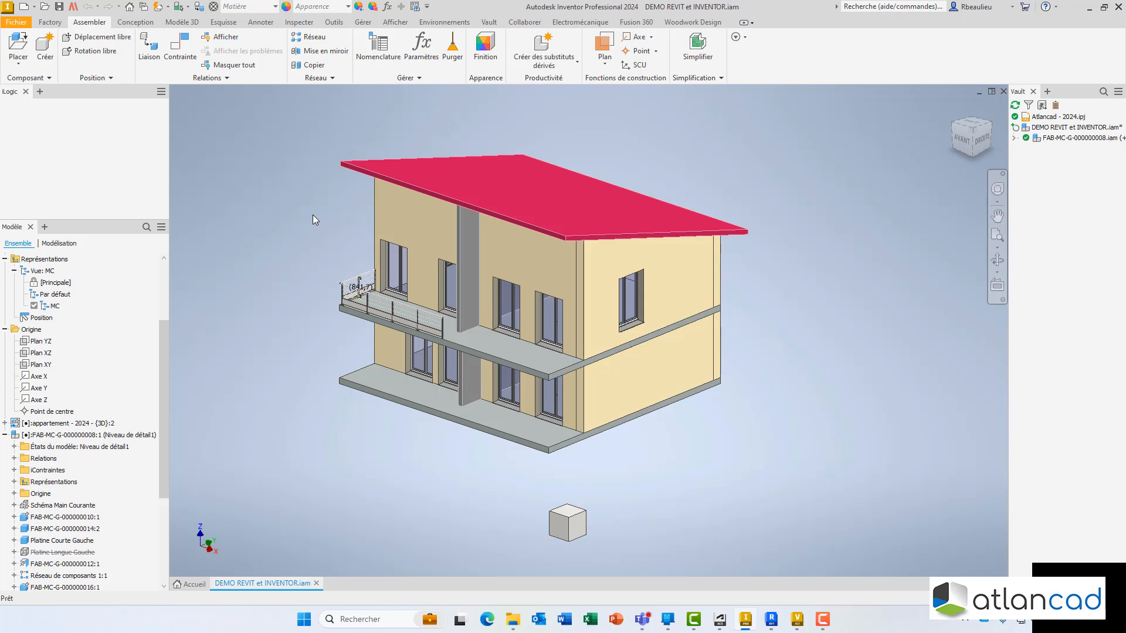
middle_click_drag(315, 219, 356, 209)
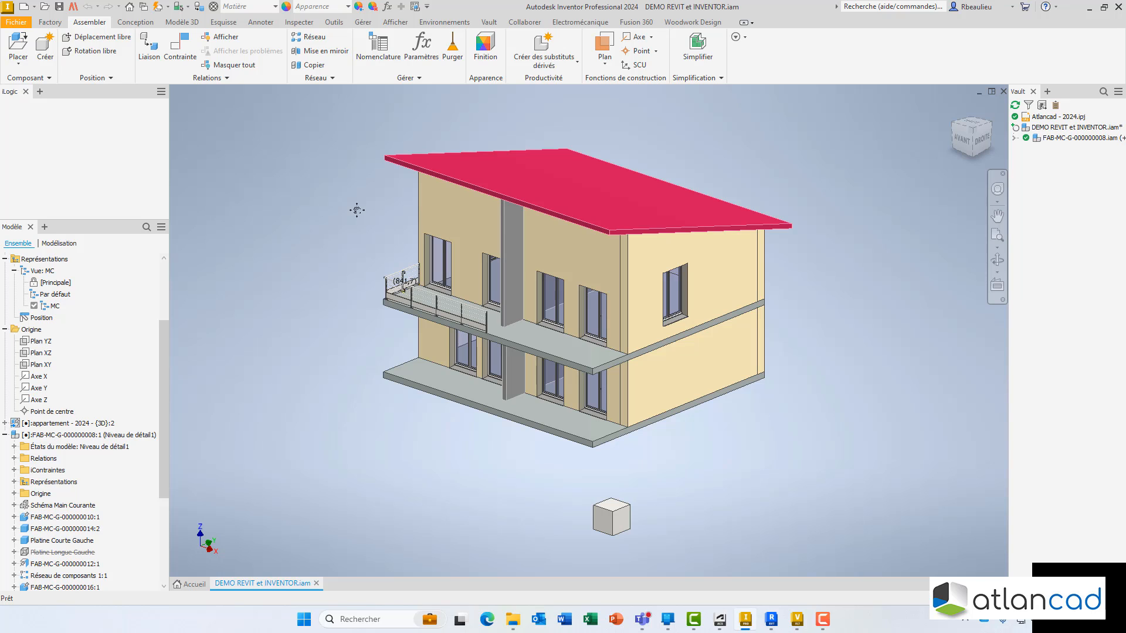
scroll(304, 375, "up", 1)
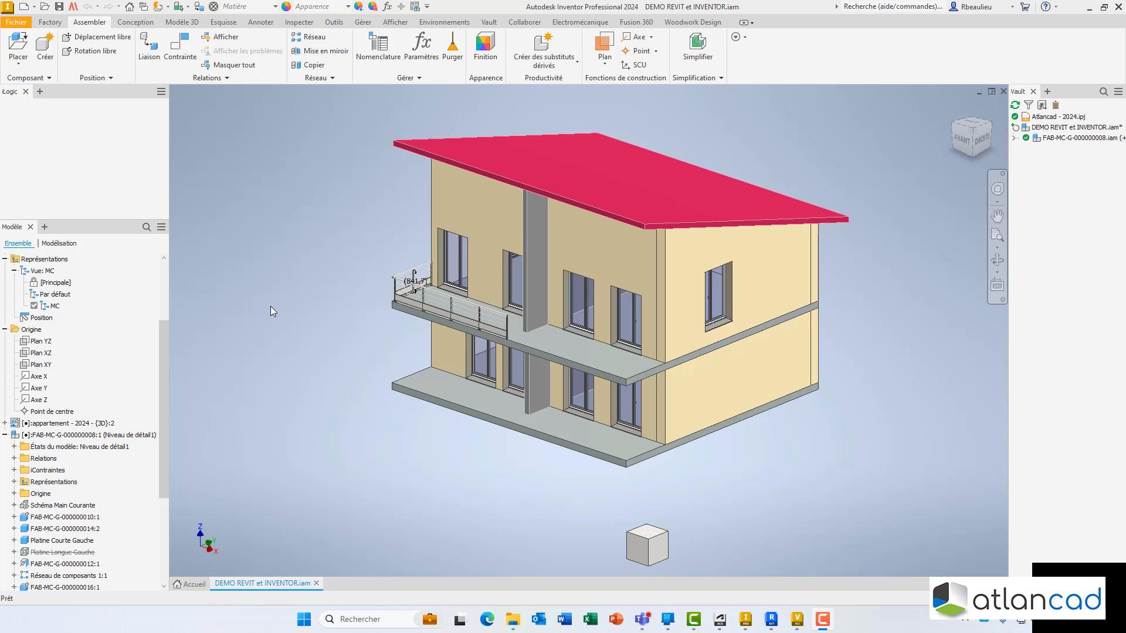
Step: Mirror the railing assembly across the outer face of its end post near the separating wall, creating new files with the _MIR suffix
left_click(322, 51)
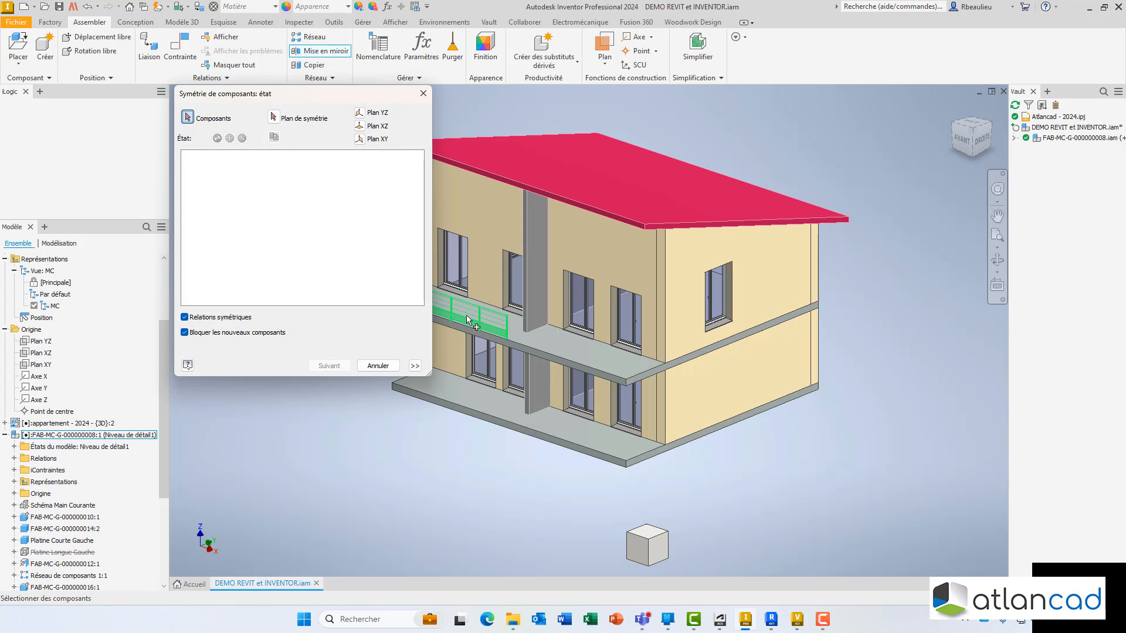
left_click(455, 281)
left_click(273, 117)
scroll(560, 335, "up", 6)
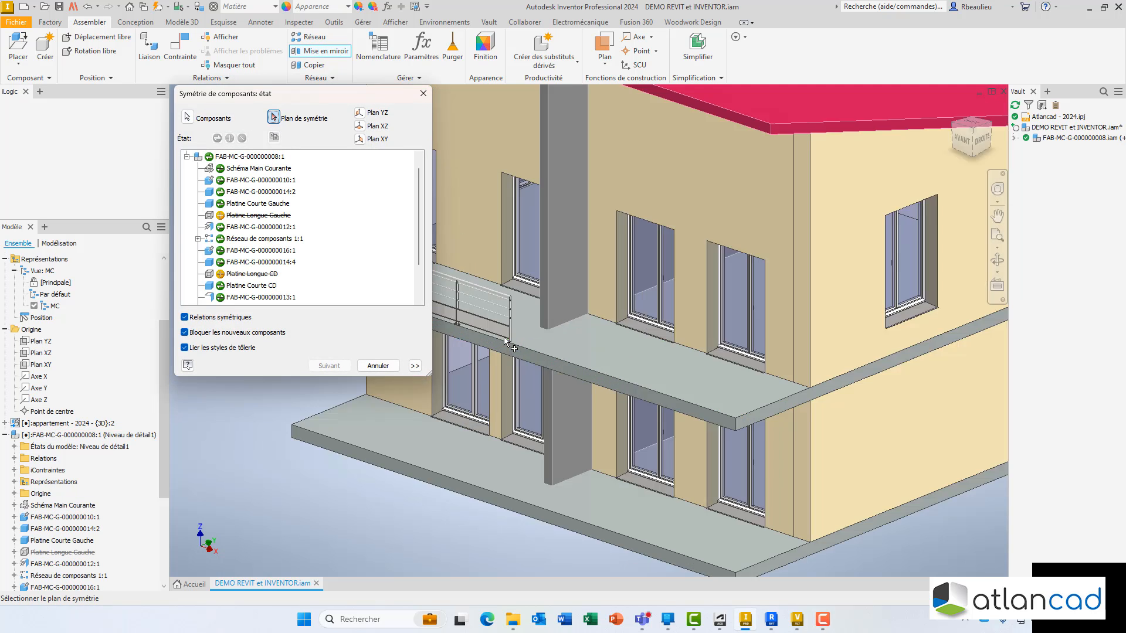
left_click(585, 330)
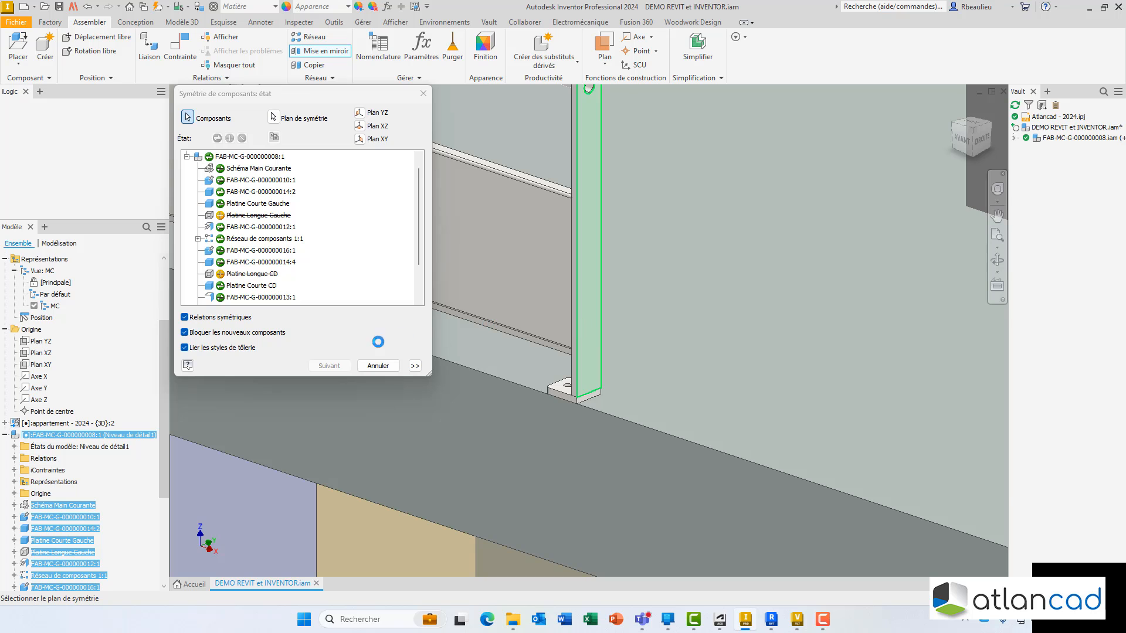
left_click(331, 367)
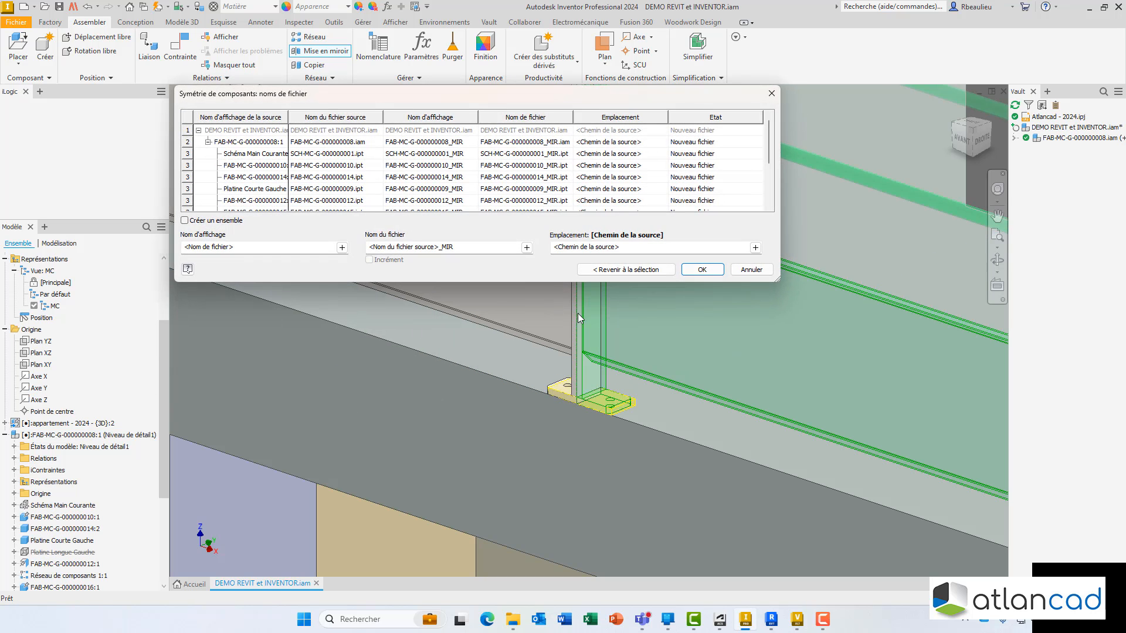
left_click(702, 269)
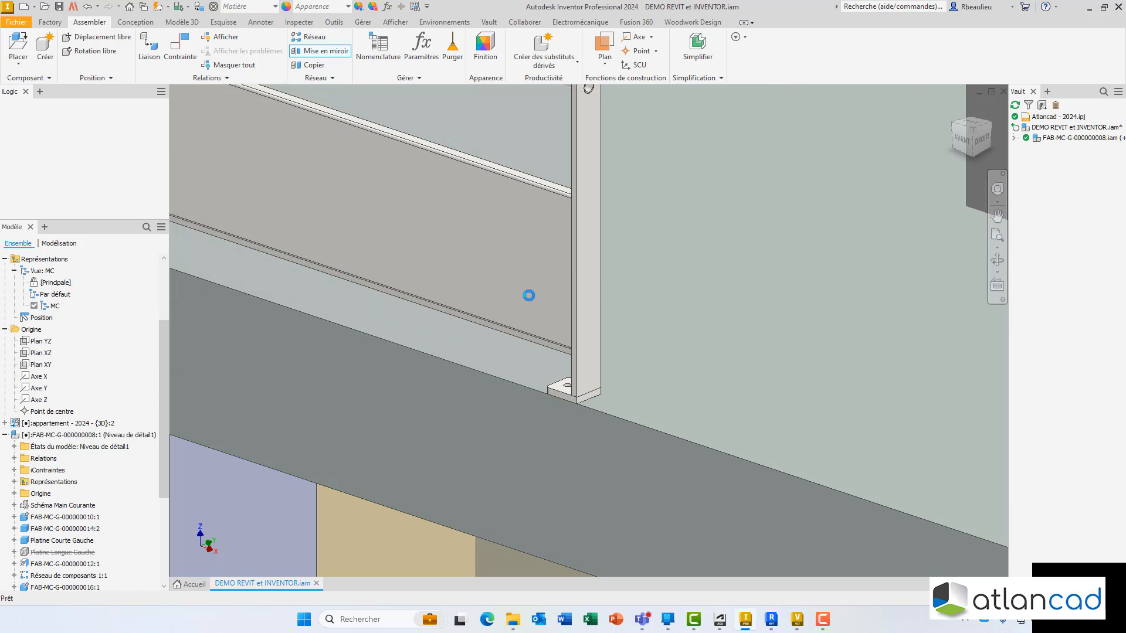
scroll(522, 302, "down", 8)
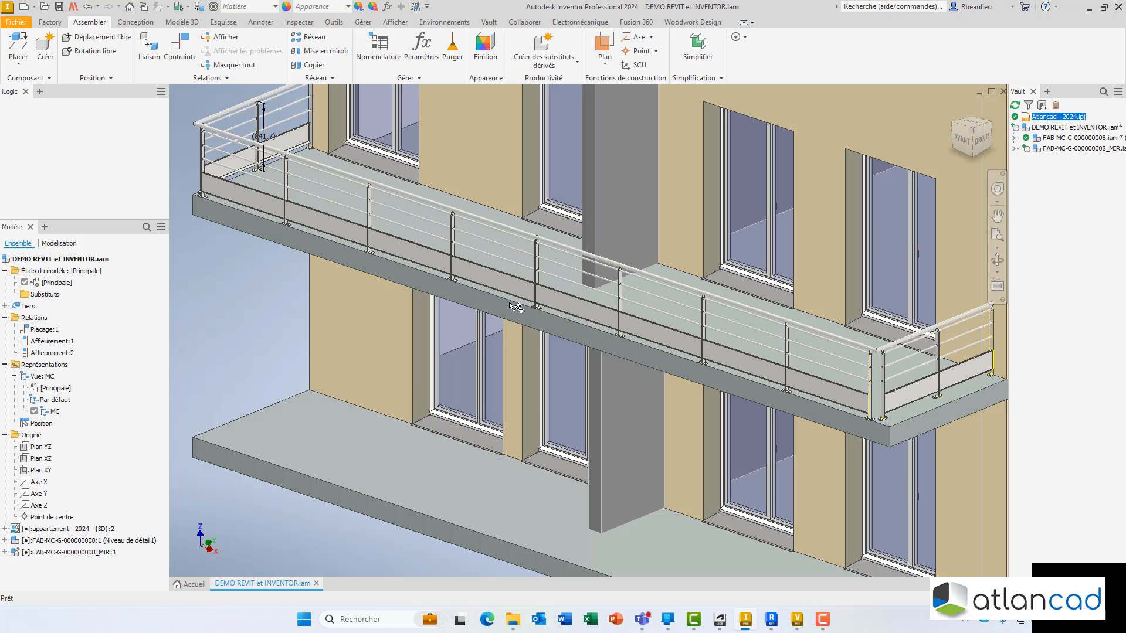
Step: Pattern both upper balcony railings downward along Axe Z with 2 occurrences spaced 3 m apart
scroll(514, 306, "down", 5)
left_click(319, 41)
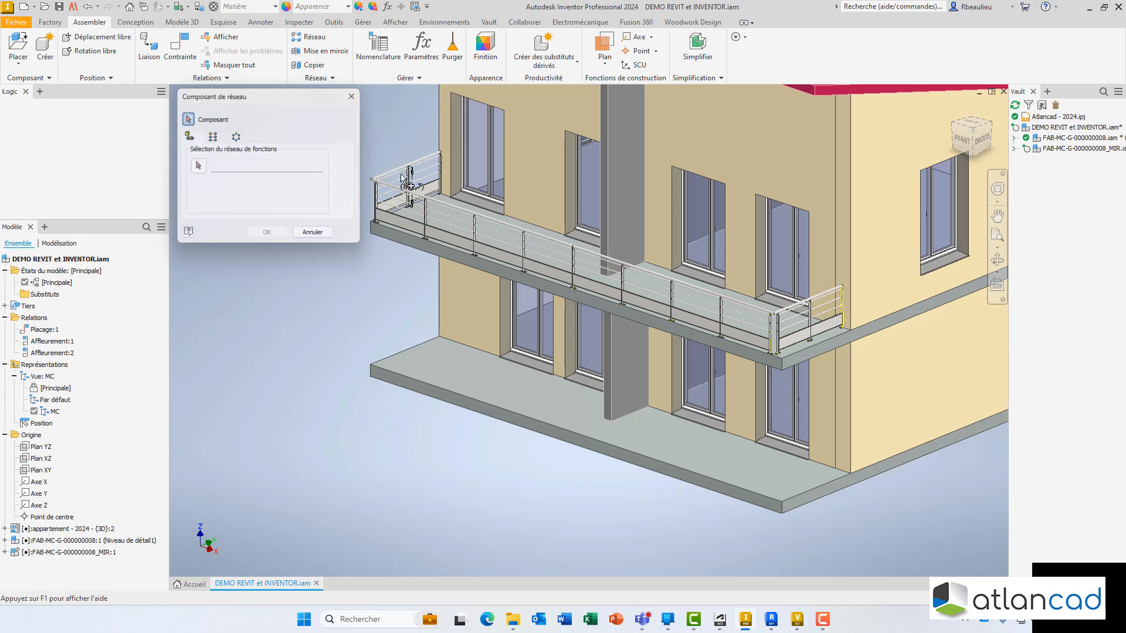
left_click(469, 220)
left_click(611, 267)
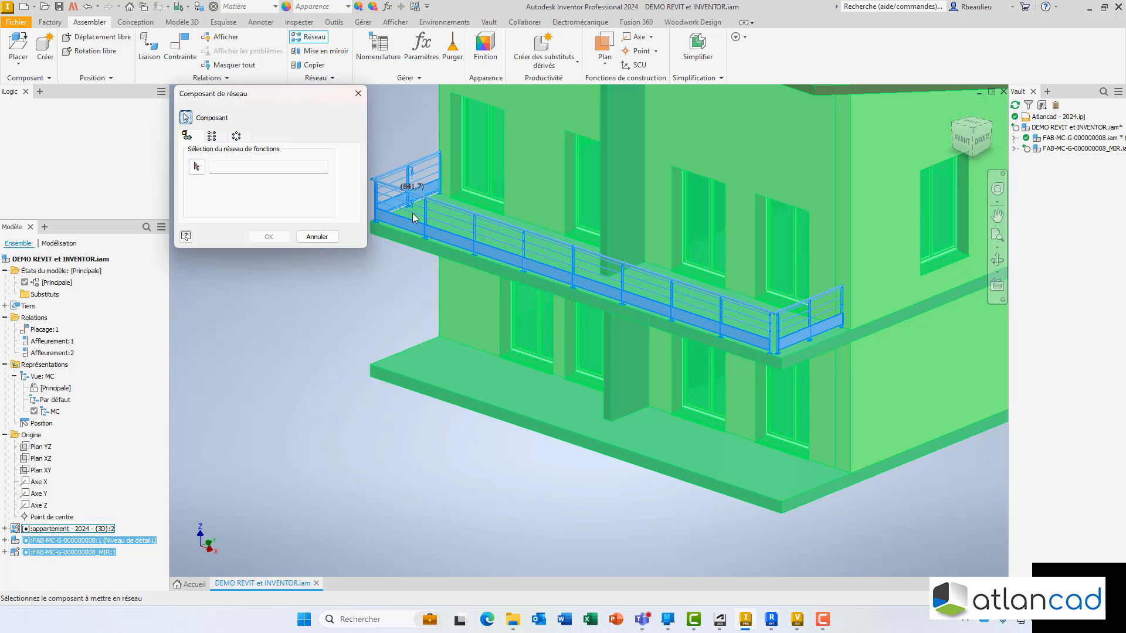
left_click(212, 135)
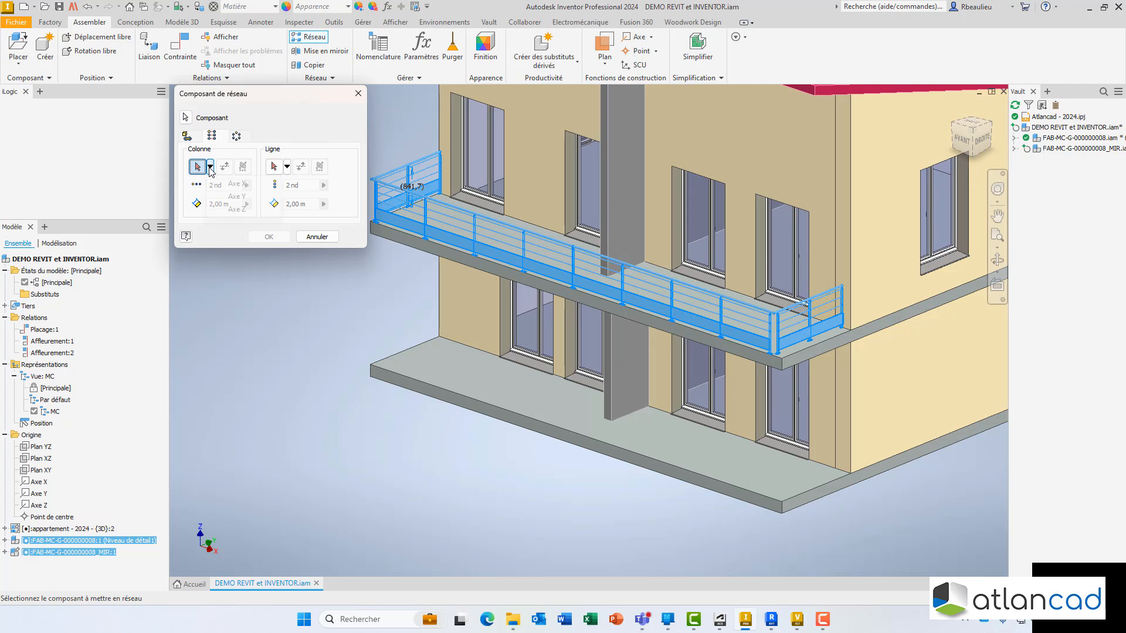
left_click(236, 209)
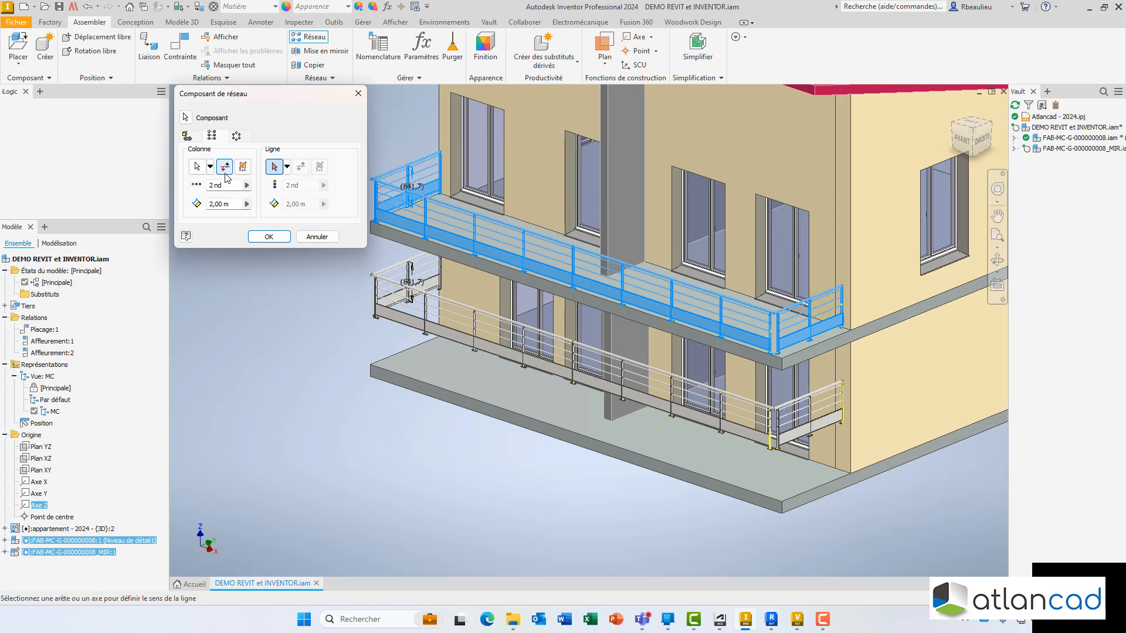
left_click(198, 205)
type("3")
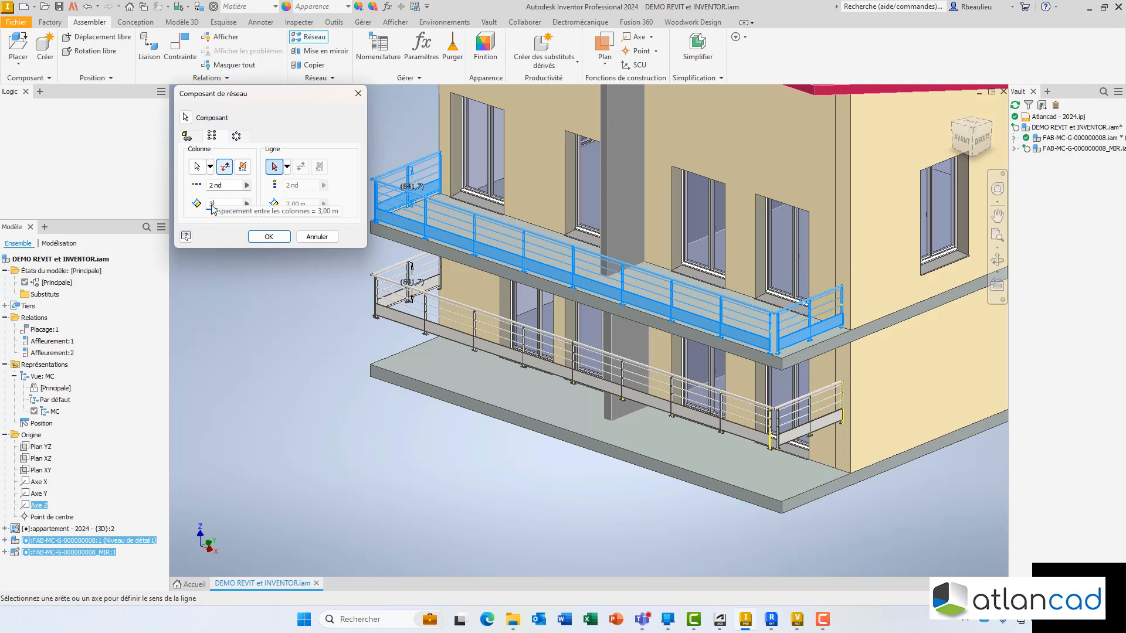
left_click(267, 236)
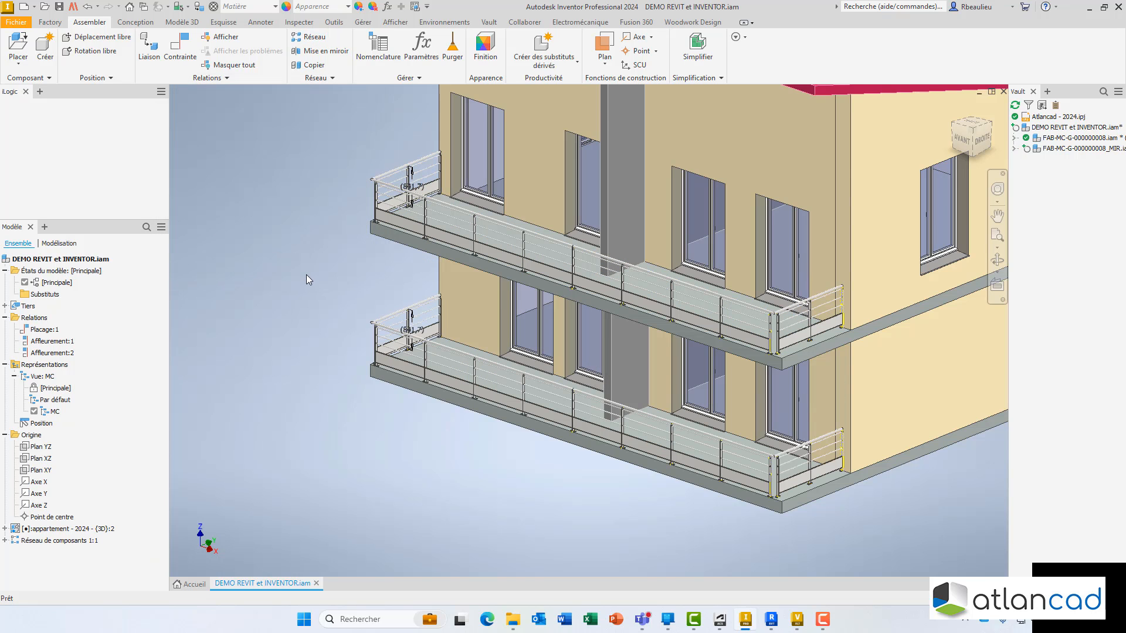
Step: Save the DEMO REVIT et INVENTOR assembly together with all its modified files
mouse_move(315, 279)
middle_mouse_down("shift")
mouse_move(362, 287)
mouse_move(314, 297)
middle_mouse_up("shift")
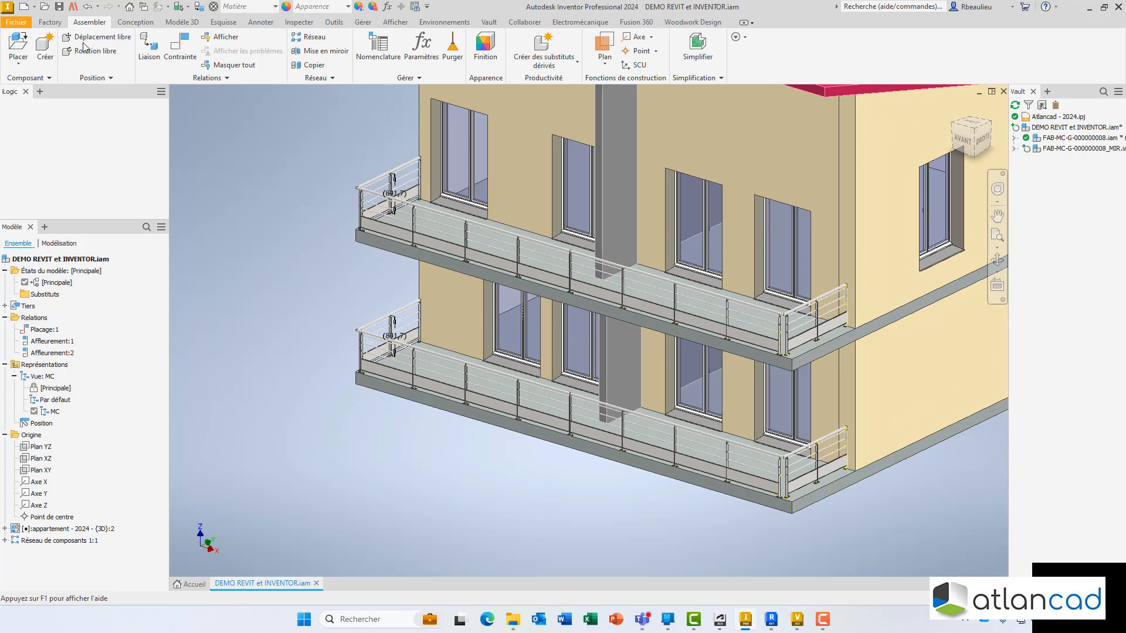
left_click(59, 6)
left_click(774, 248)
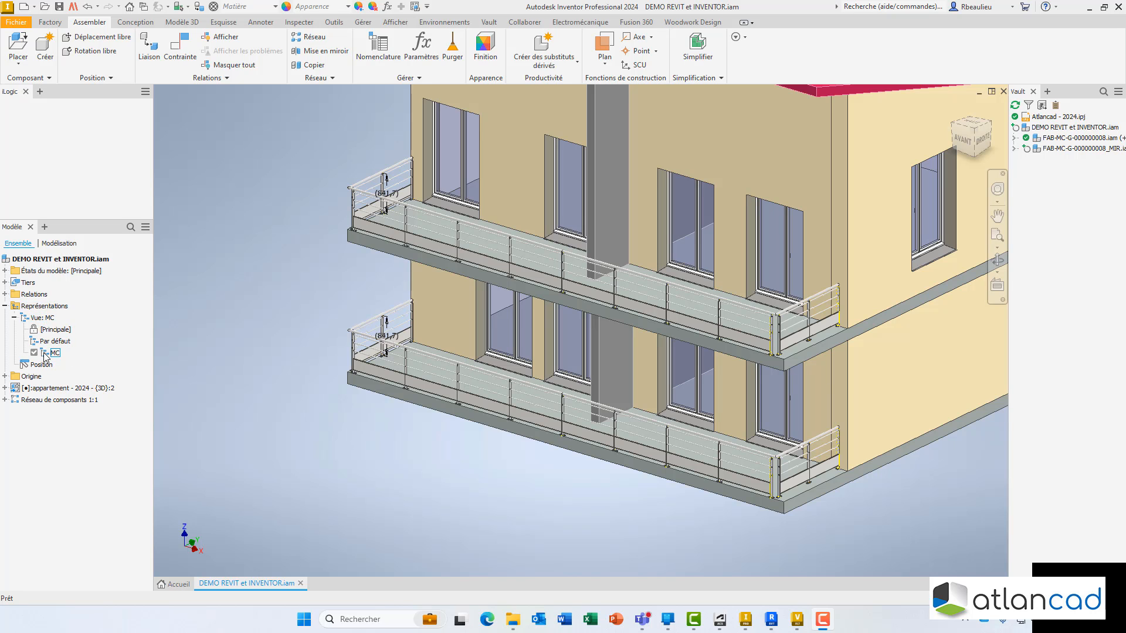
Step: Hide the apartment model in the assembly, removing the associativity of its design view representation
left_click(613, 175)
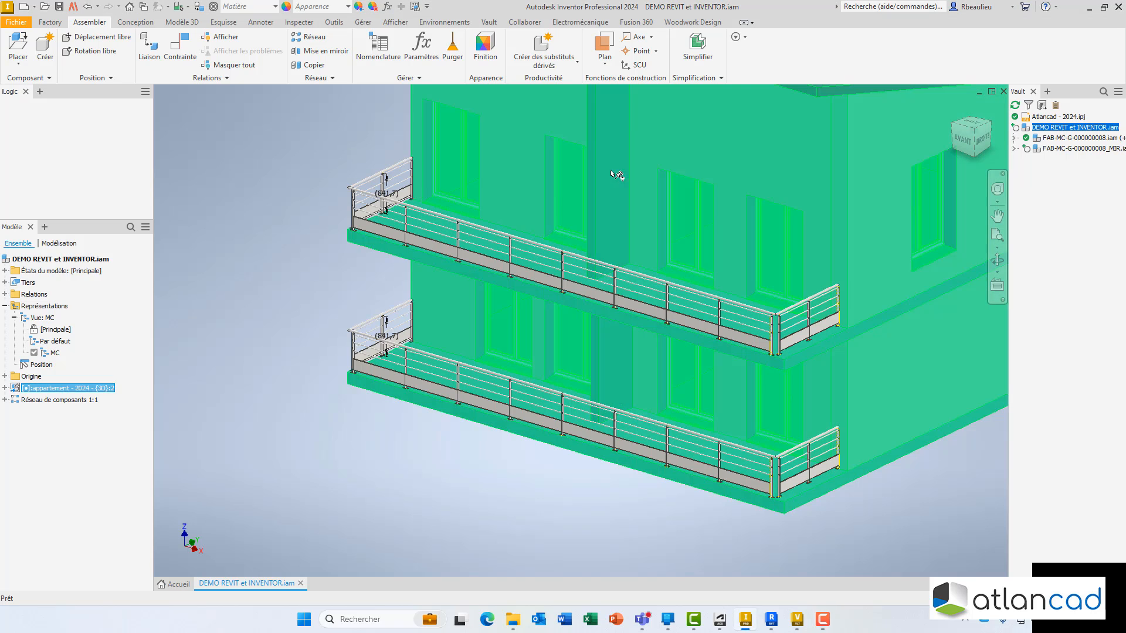
right_click(611, 171)
left_click(648, 185)
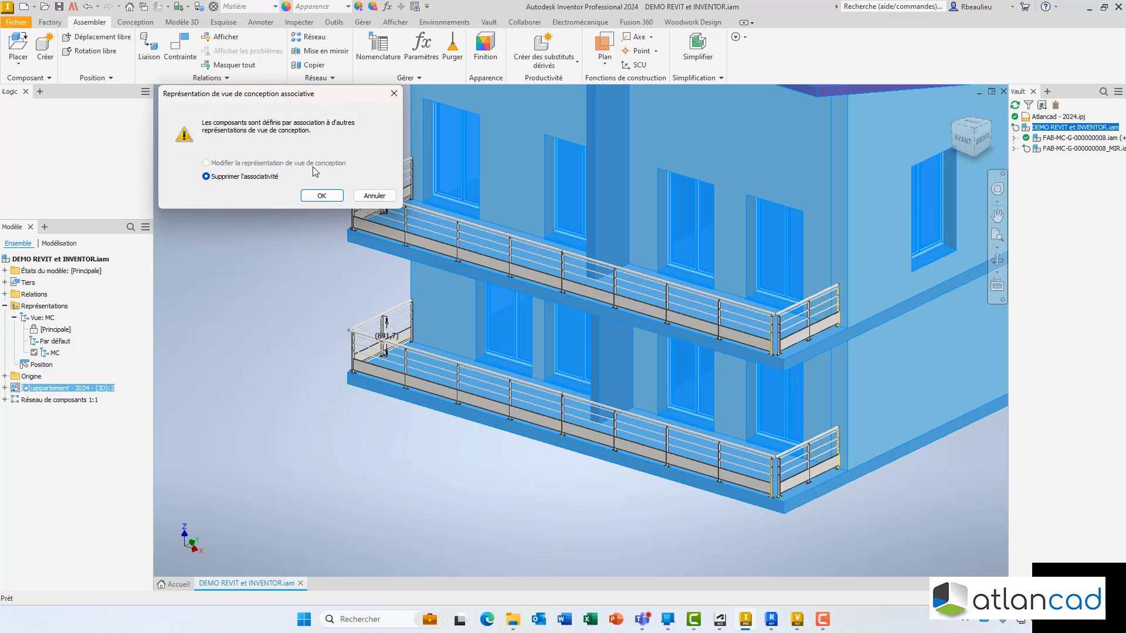
left_click(314, 196)
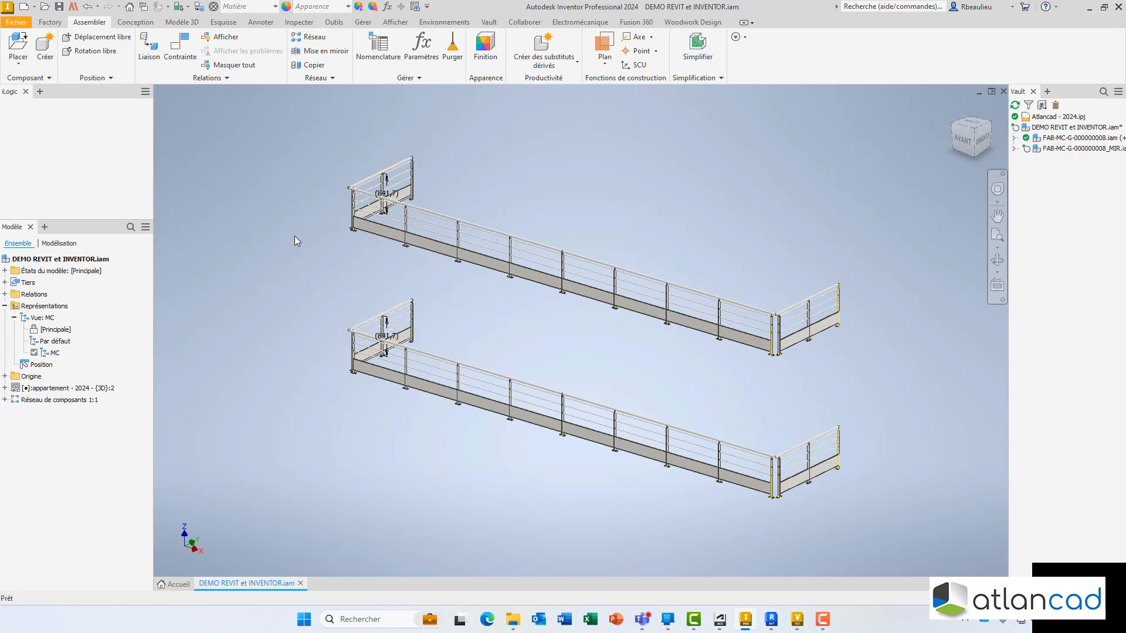
Step: Show the apartment with the [Principale] view representation and return to the MC view containing only the railings
double_click(48, 330)
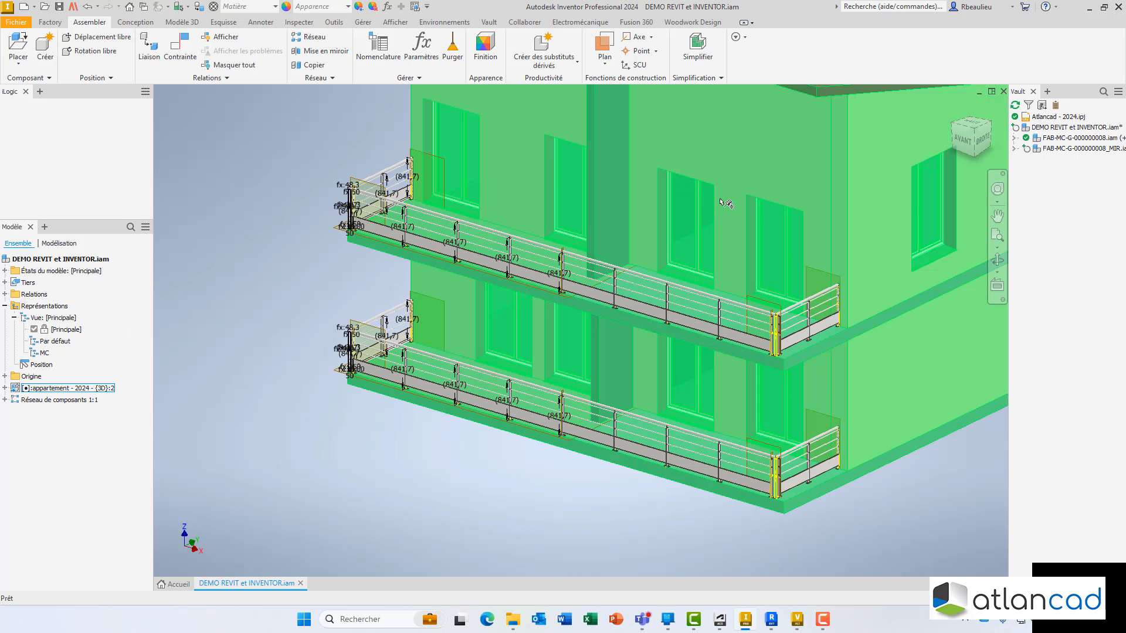
double_click(45, 353)
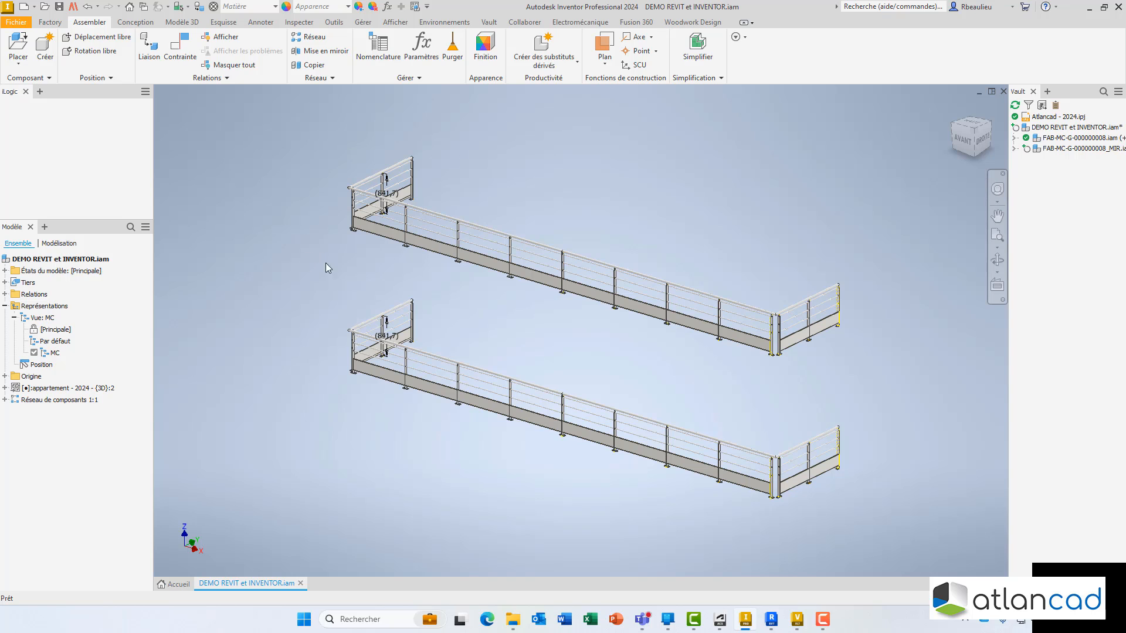
Step: Enter the BIM Content environment and start simplifying the railing assembly from its MC view
left_click(445, 24)
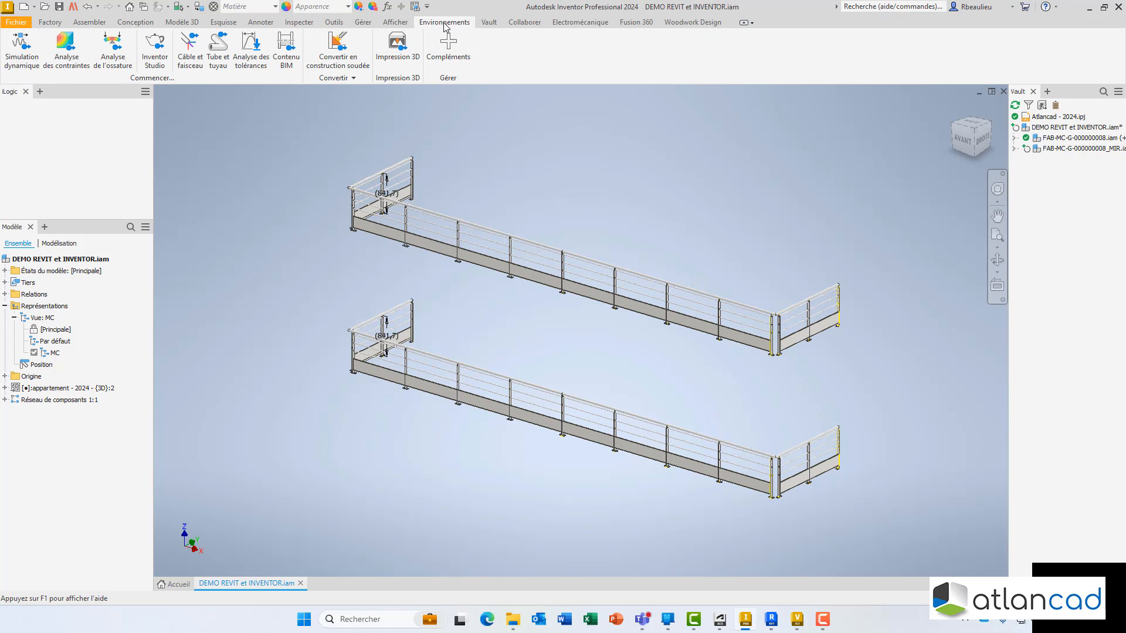
left_click(285, 50)
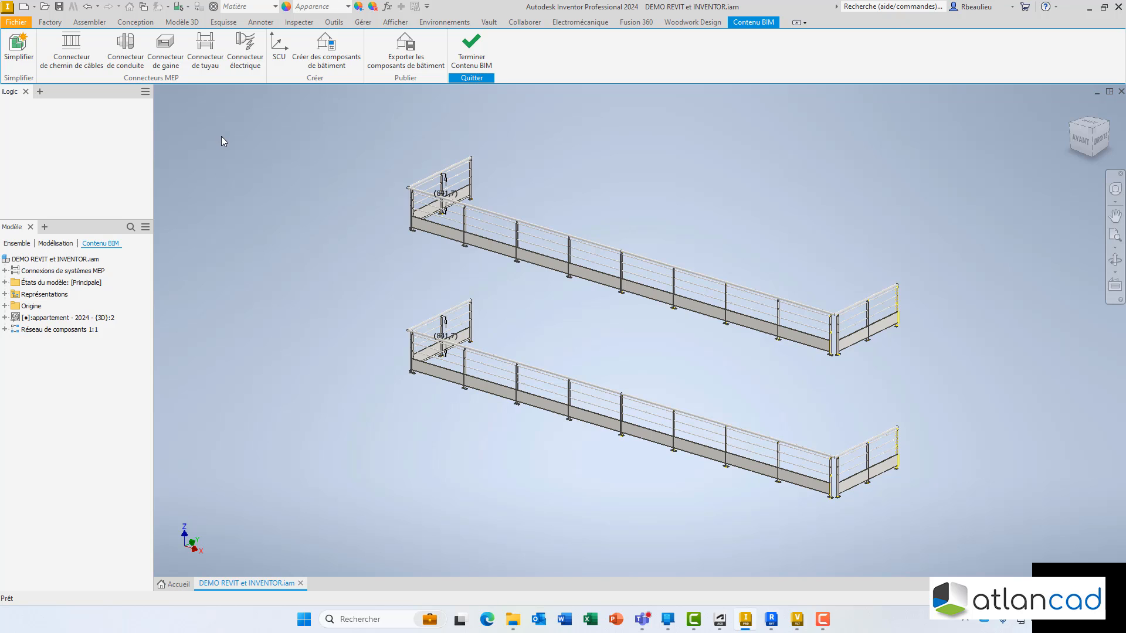
left_click(18, 47)
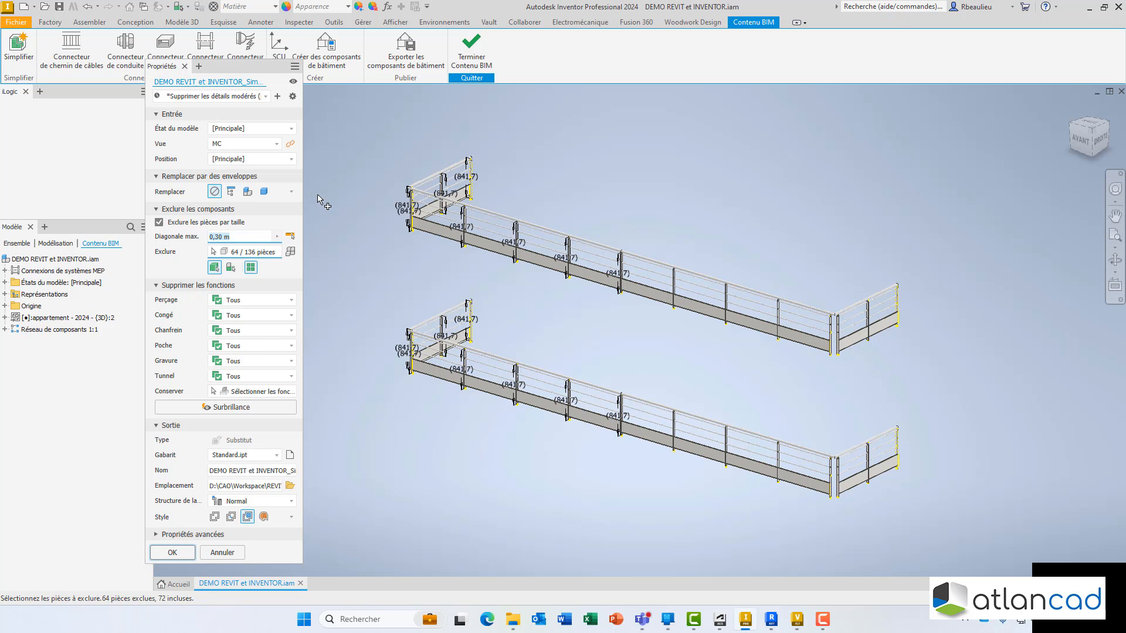
Step: Try replacing each part with an orthogonal bounding-box envelope, inspect the preview on the railings, and return to no envelope replacement
left_click(264, 192)
scroll(410, 210, "up", 5)
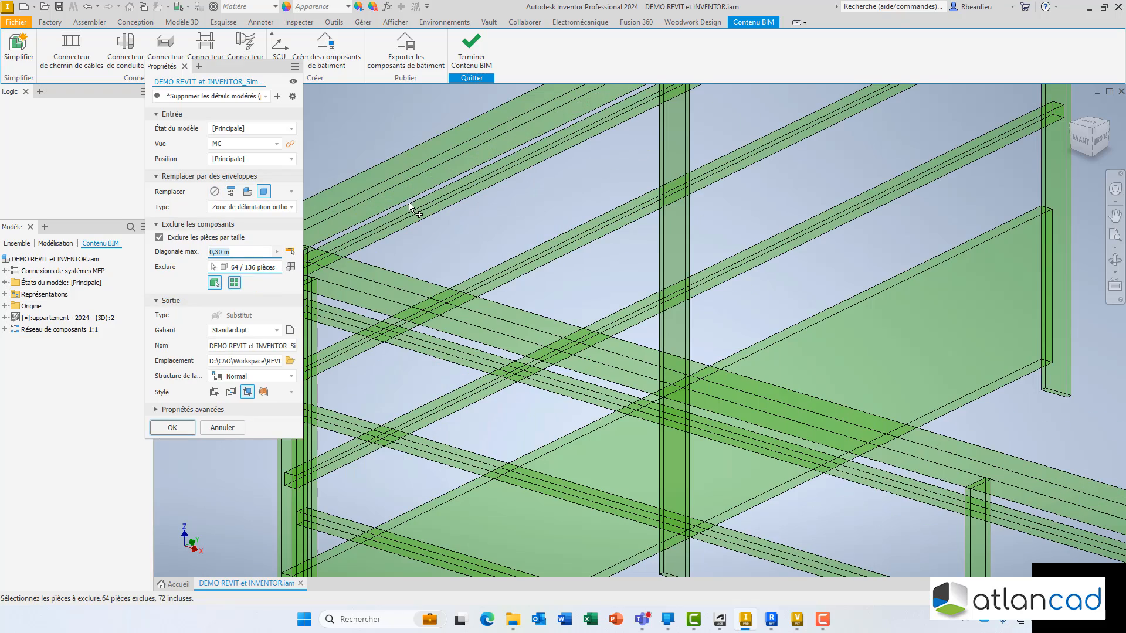
scroll(433, 229, "down", 5)
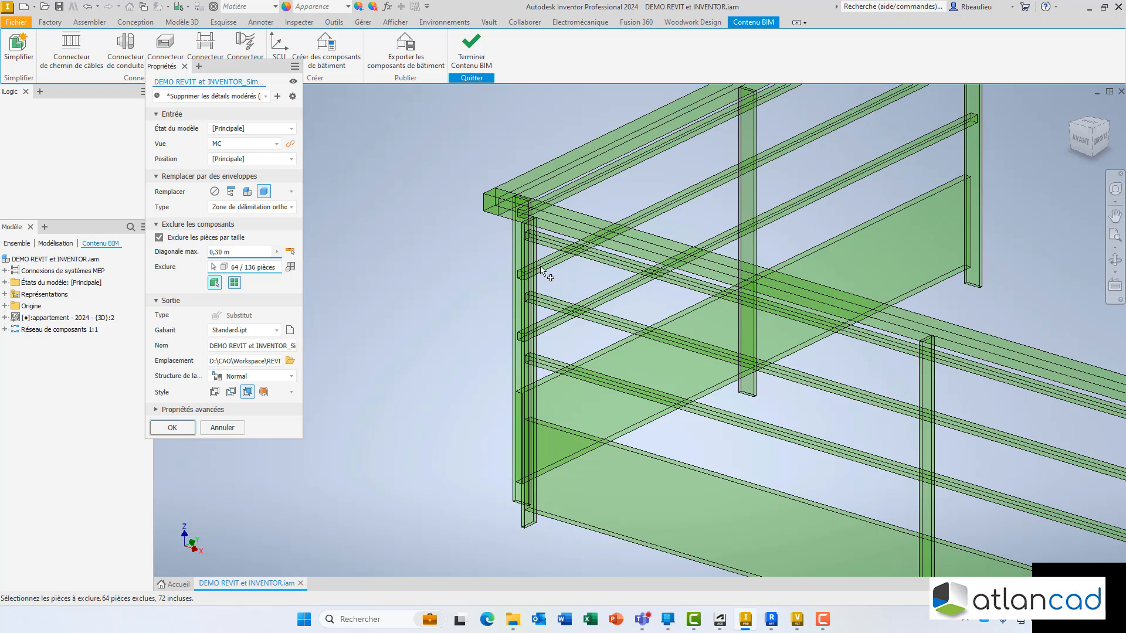
scroll(482, 230, "down", 5)
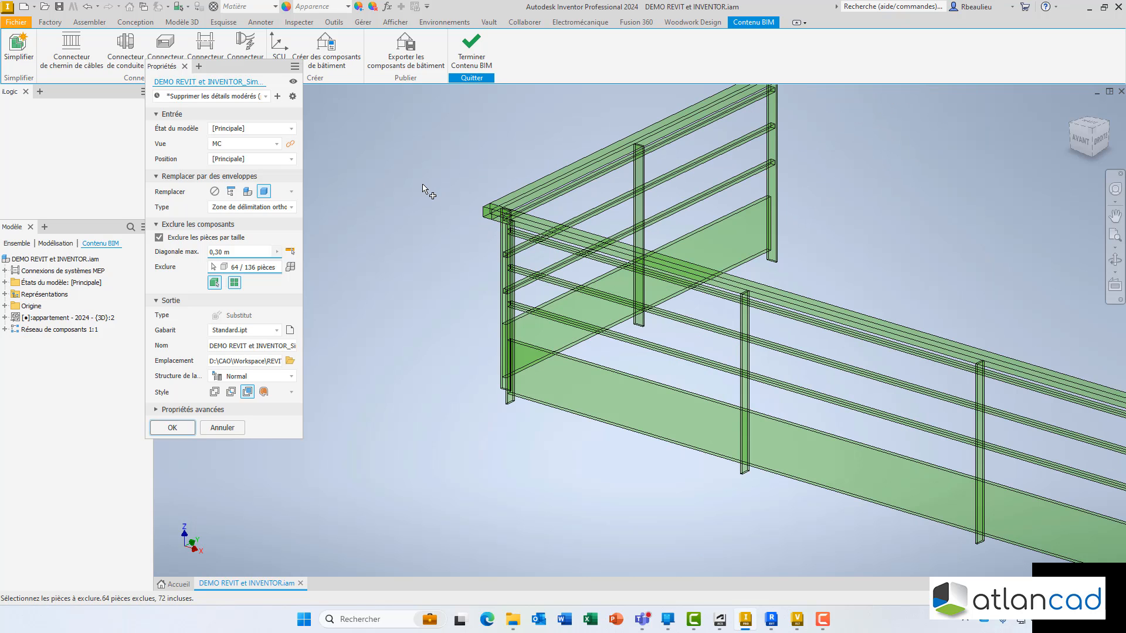
scroll(426, 196, "up", 2)
scroll(426, 197, "down", 4)
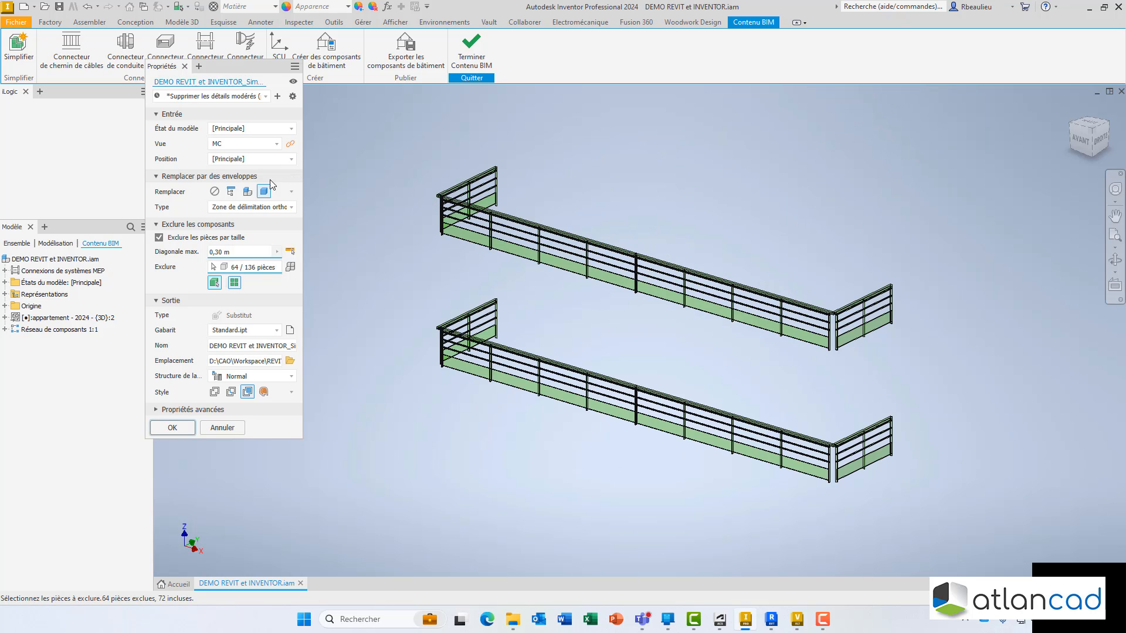
left_click(215, 191)
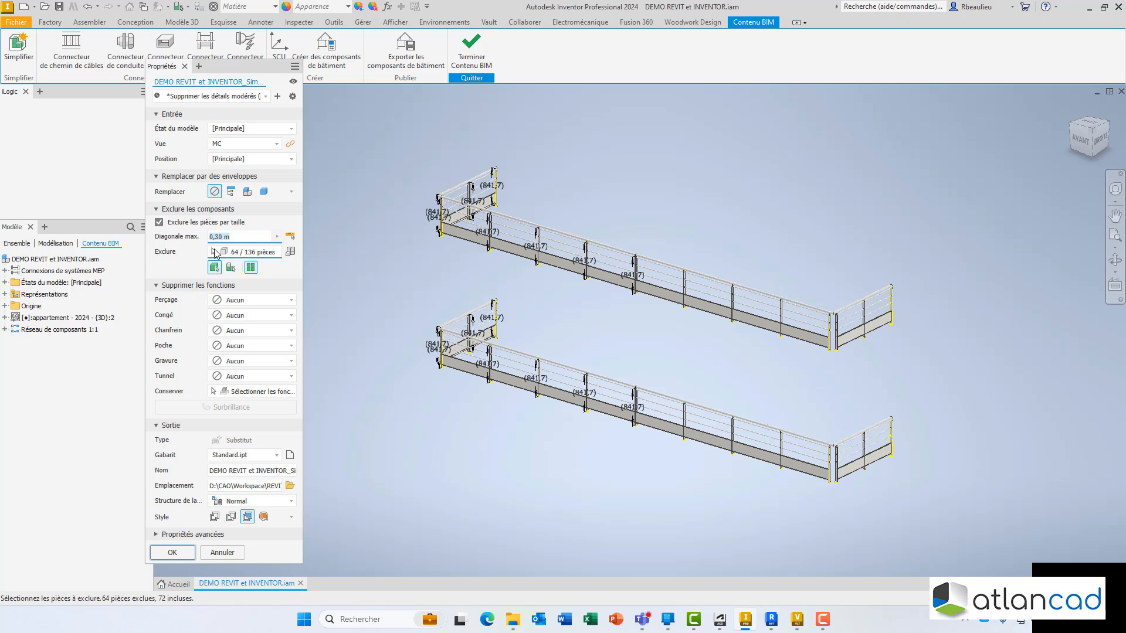
Step: Set feature removal to Tous for Perçage, Congé, Chanfrein, Poche, Gravure and Tunnel in the simplification
left_click(253, 300)
left_click(243, 326)
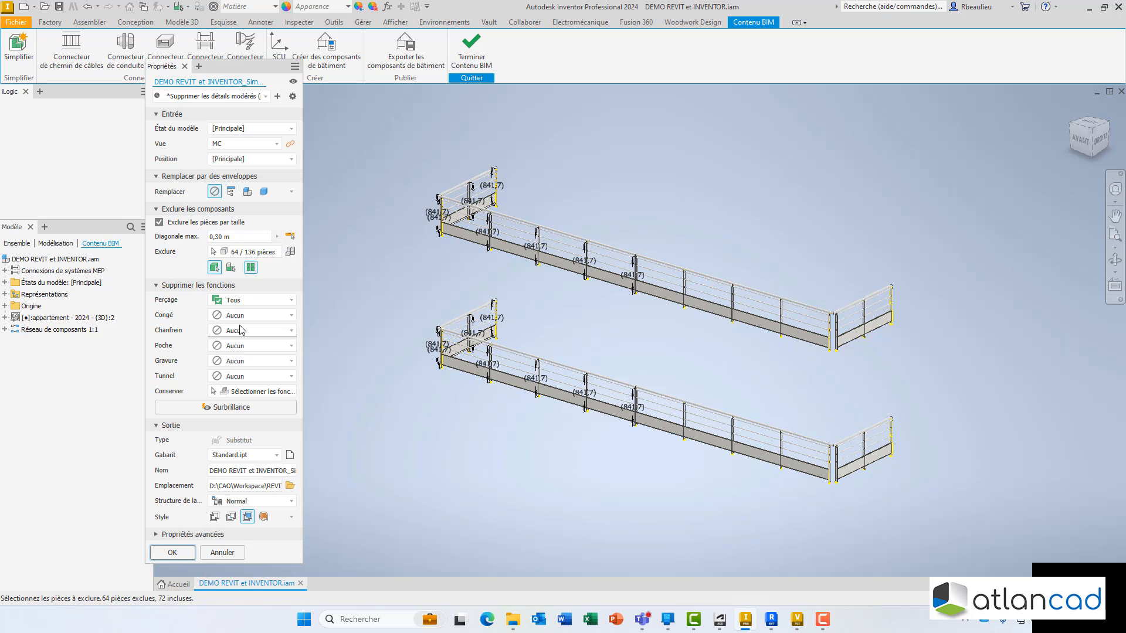
left_click(254, 316)
left_click(244, 341)
left_click(249, 331)
left_click(246, 356)
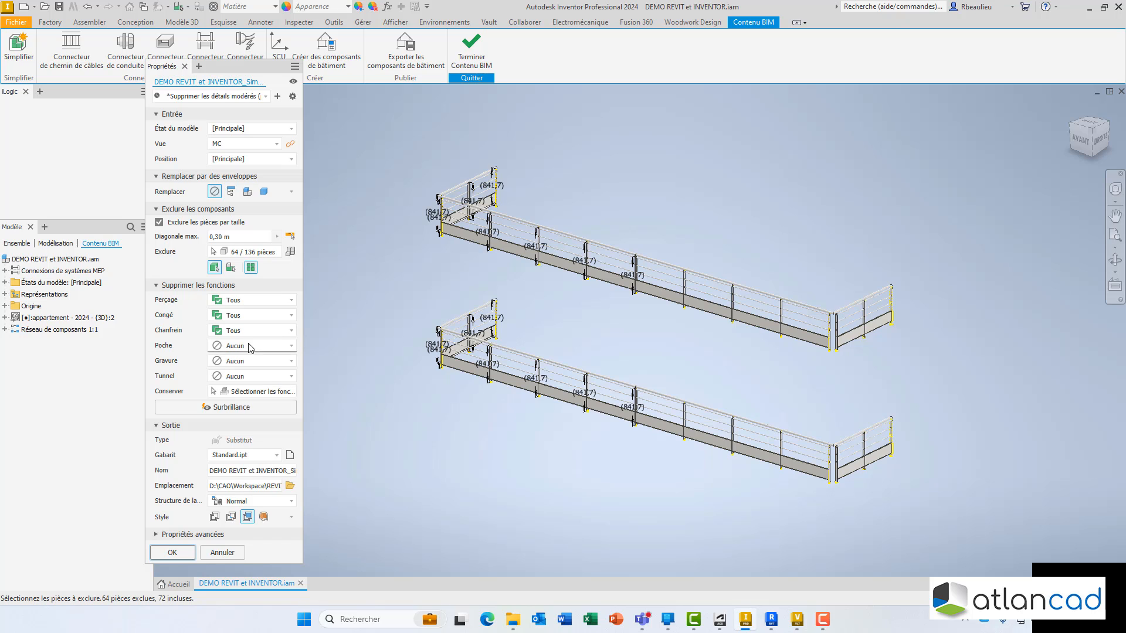
left_click(249, 346)
left_click(244, 371)
left_click(246, 361)
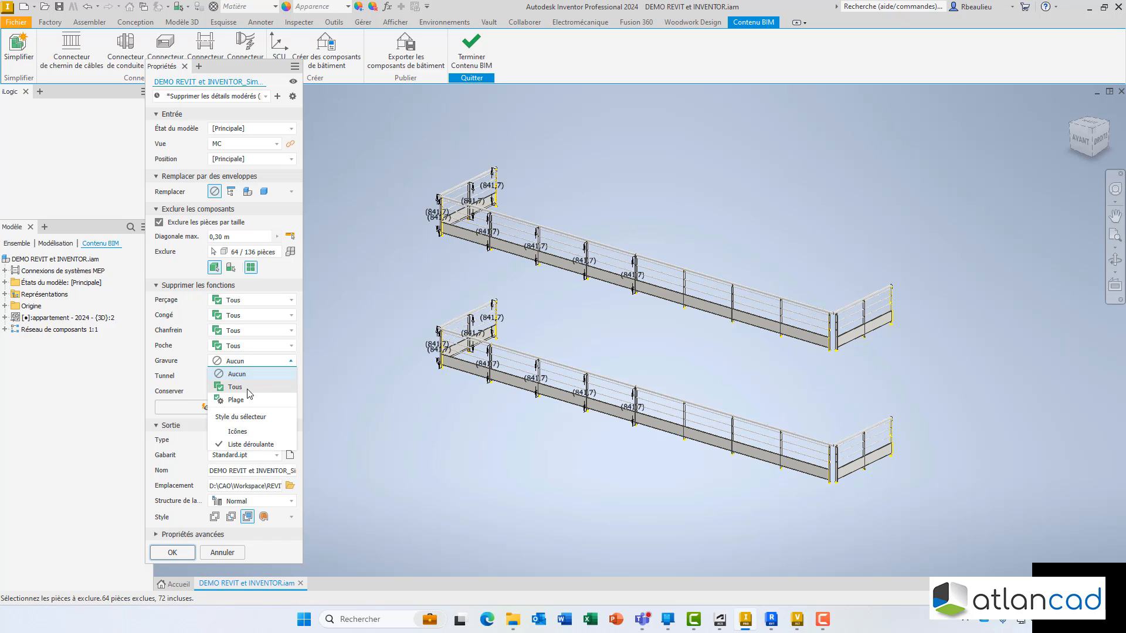
left_click(249, 386)
left_click(246, 376)
left_click(248, 403)
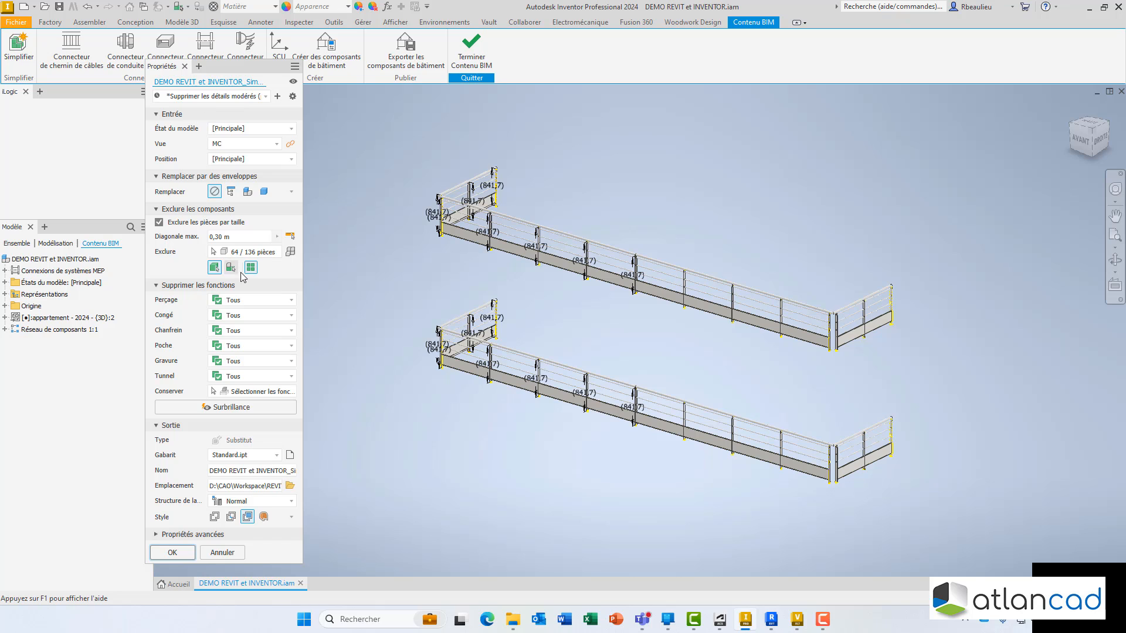
Step: Bring the base plates of the railing posts back into the simplification from the parts excluded by size
scroll(469, 267, "up", 5)
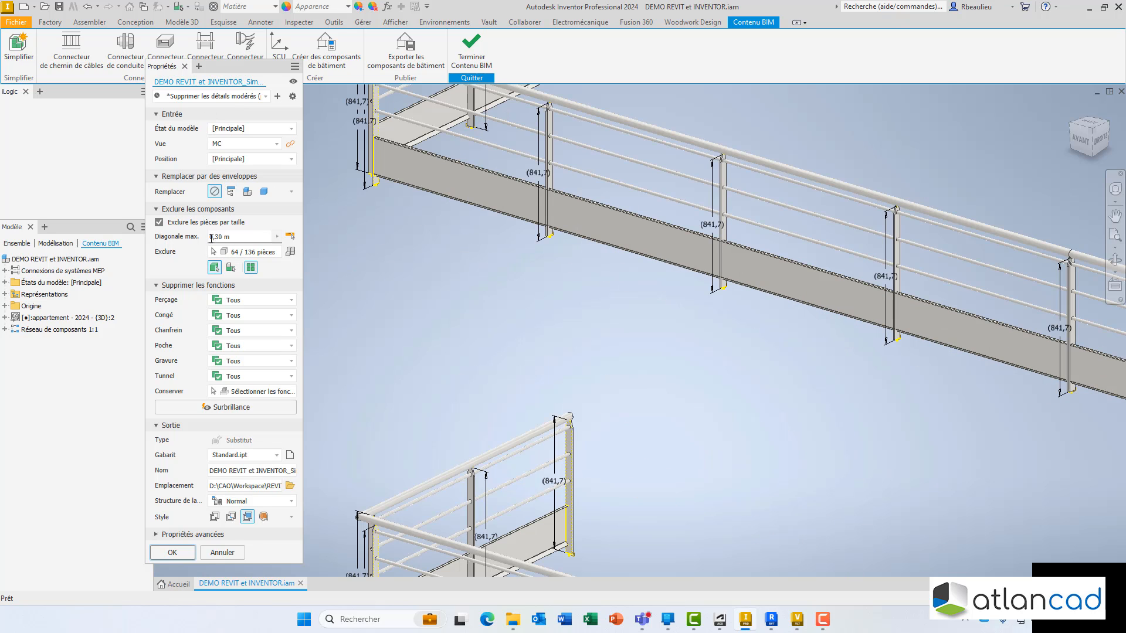
left_click(290, 256)
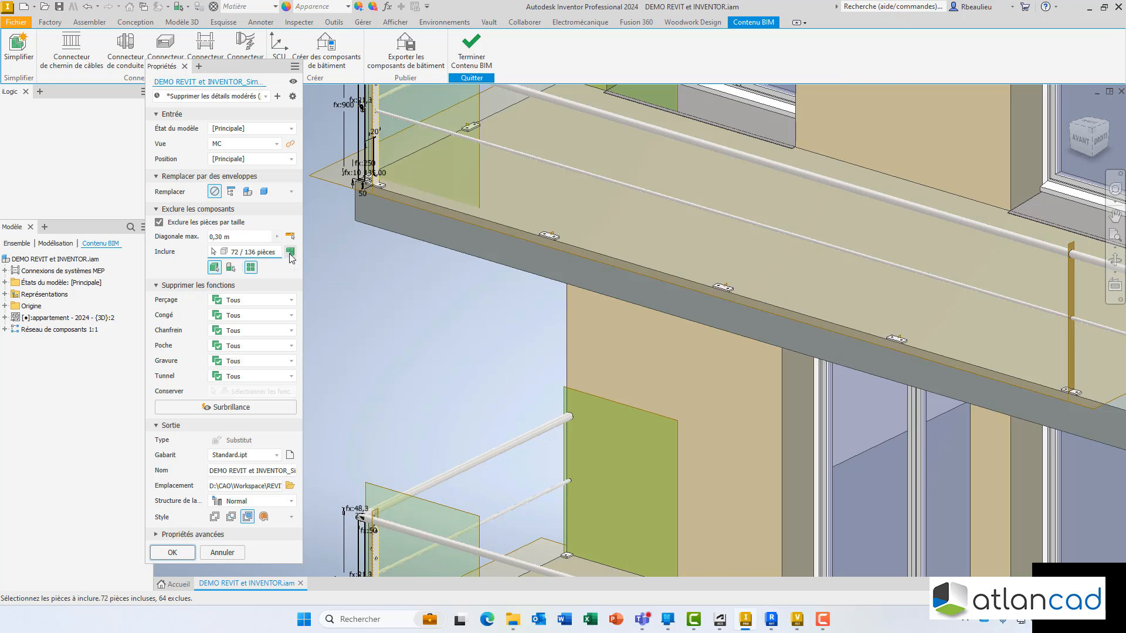
left_click(549, 238)
middle_click_drag(753, 384, 456, 278)
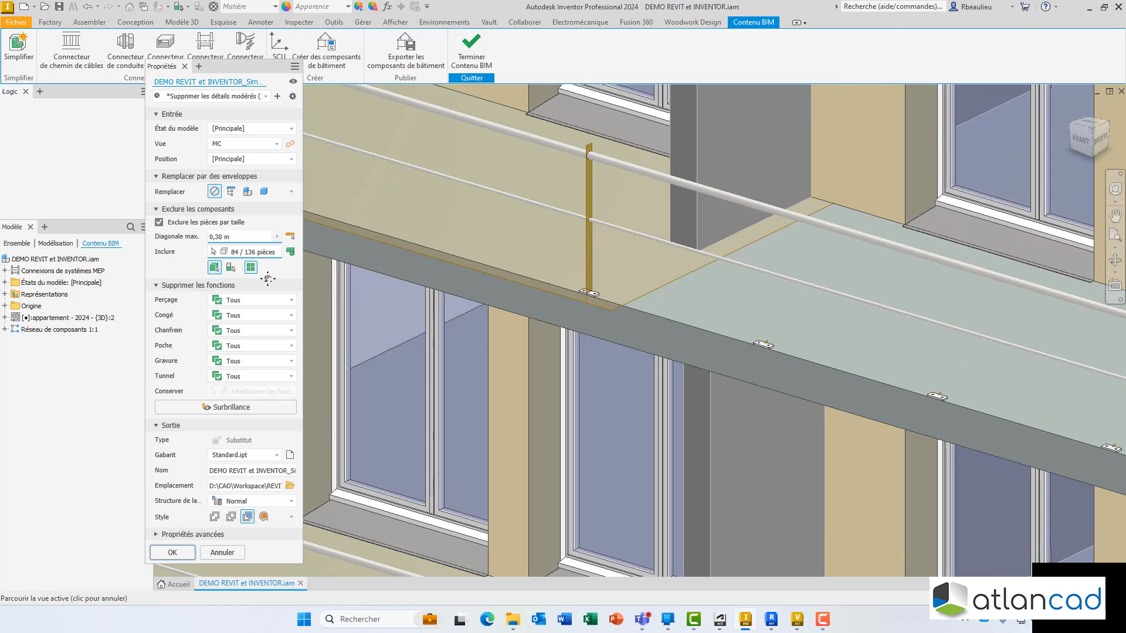
left_click(589, 294)
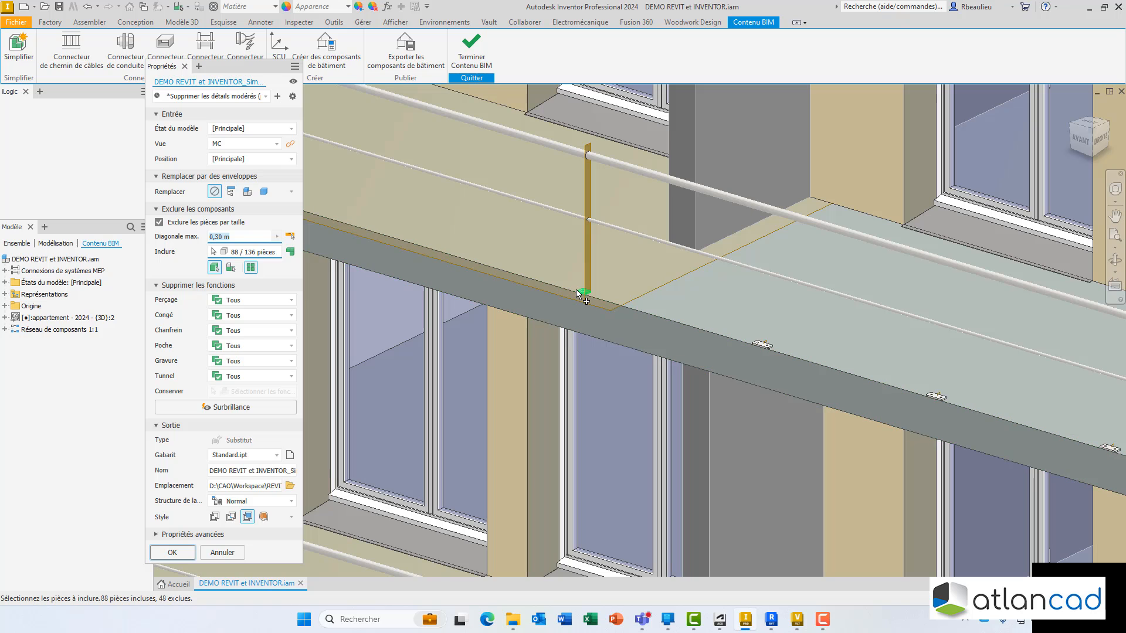
left_click(764, 347)
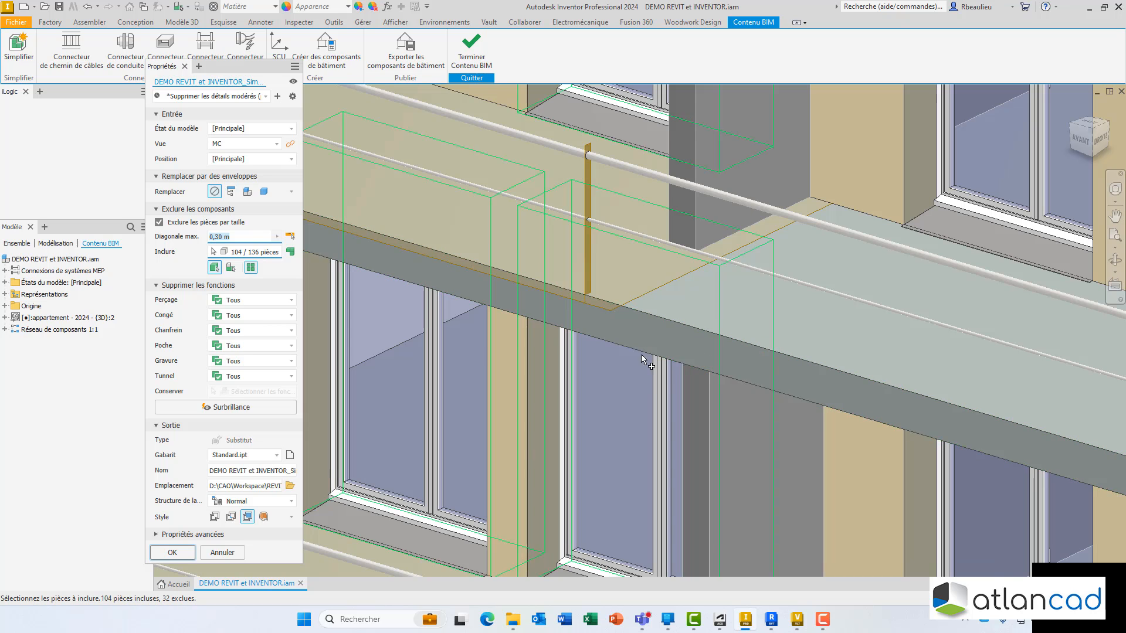
scroll(641, 354, "down", 5)
left_click(291, 251)
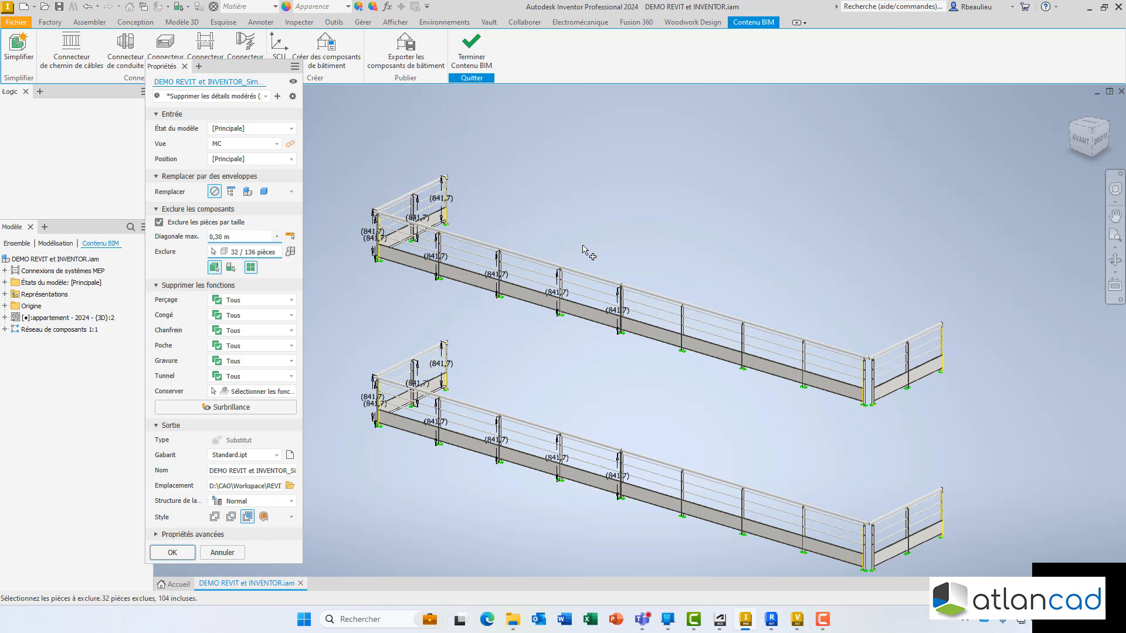
Step: Check the railing ends and the advanced simplification properties, and generate the simplified substitute of the assembly
middle_click_drag(654, 286, 486, 275, "shift")
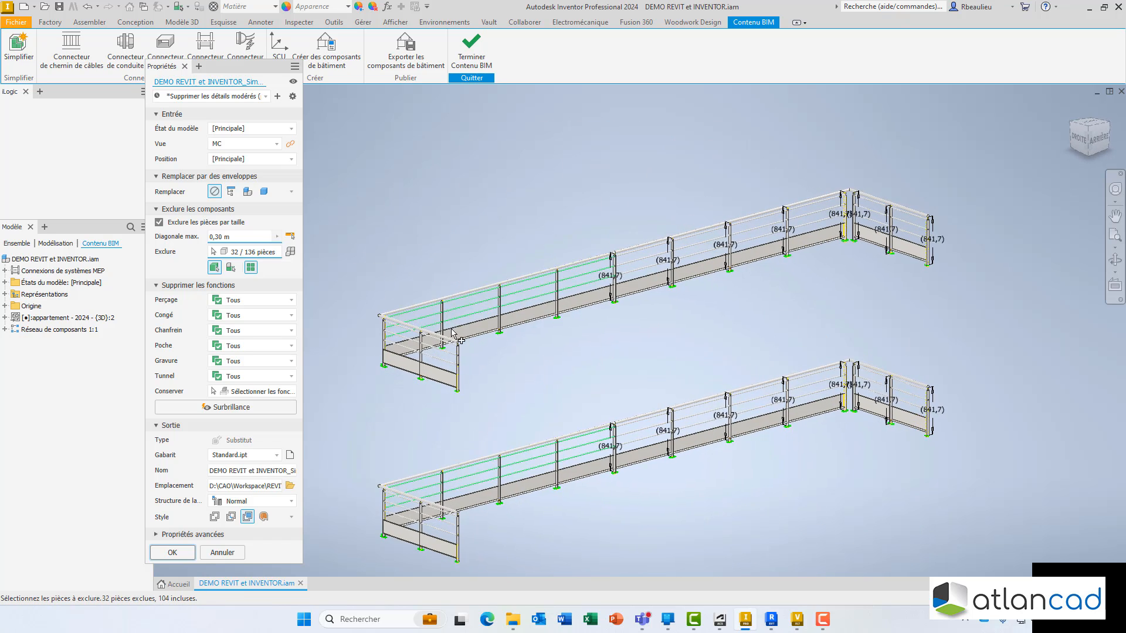
scroll(472, 352, "up", 10)
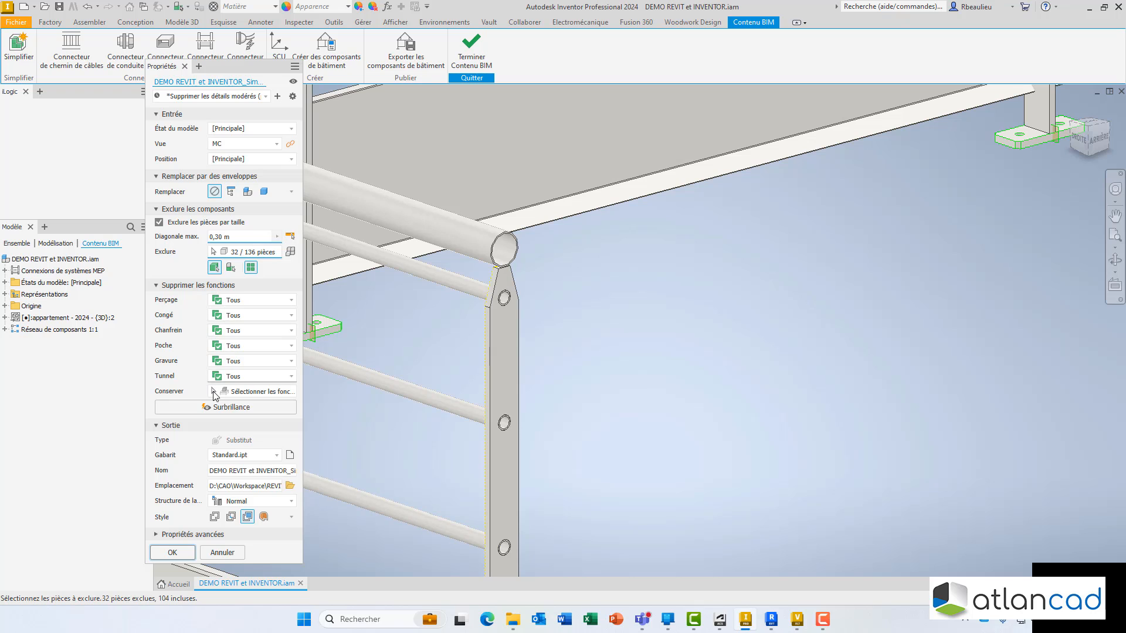
scroll(519, 395, "down", 10)
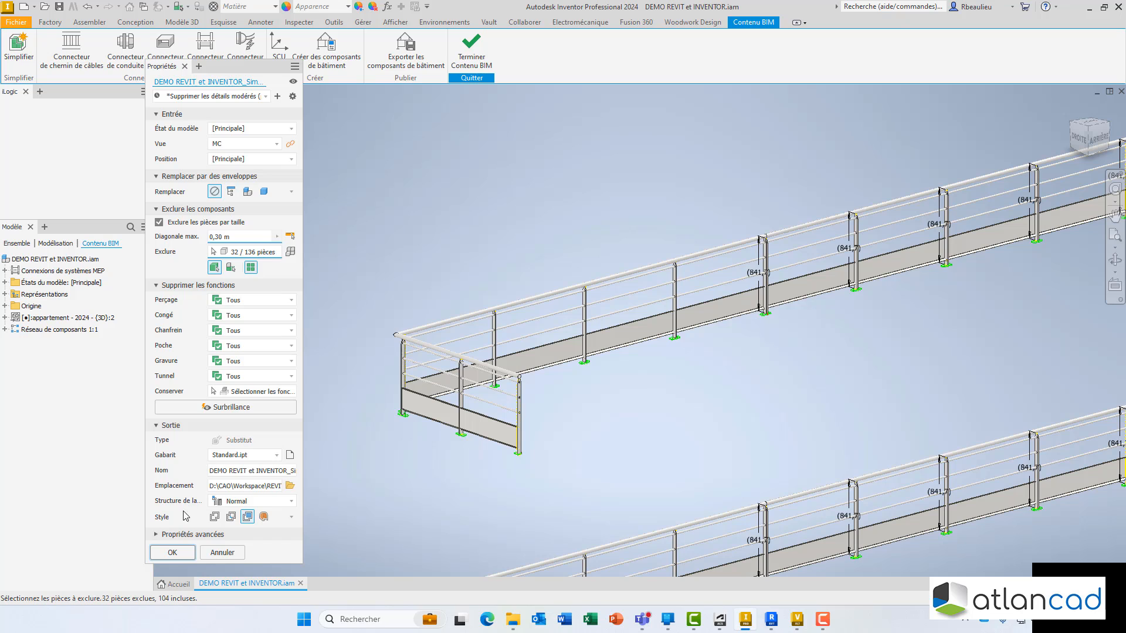
left_click(157, 534)
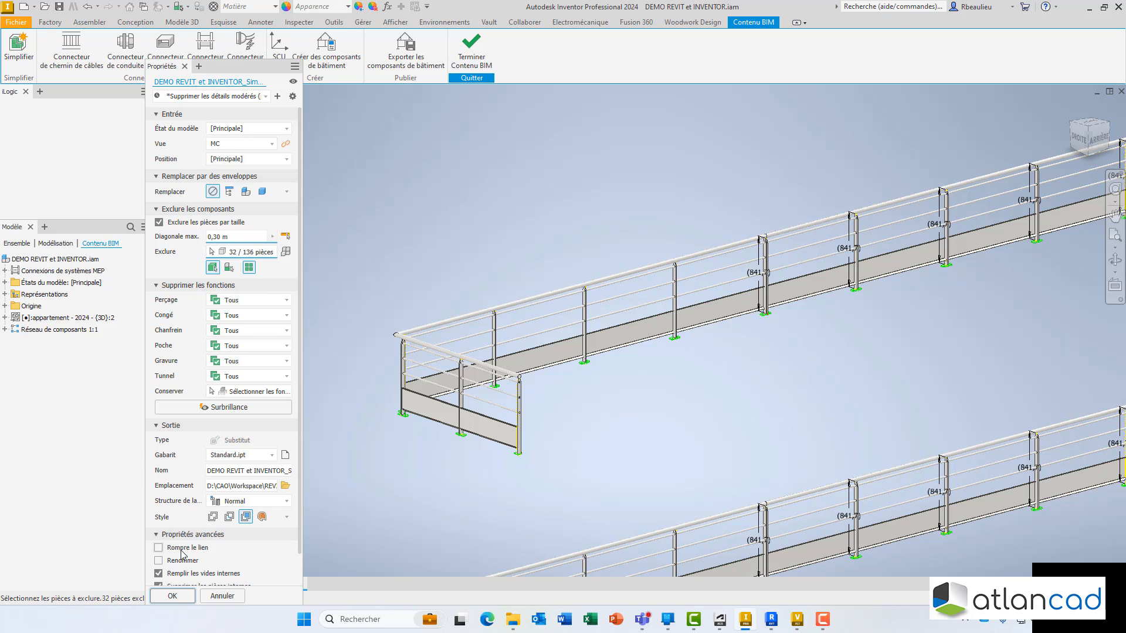
scroll(183, 554, "down", 2)
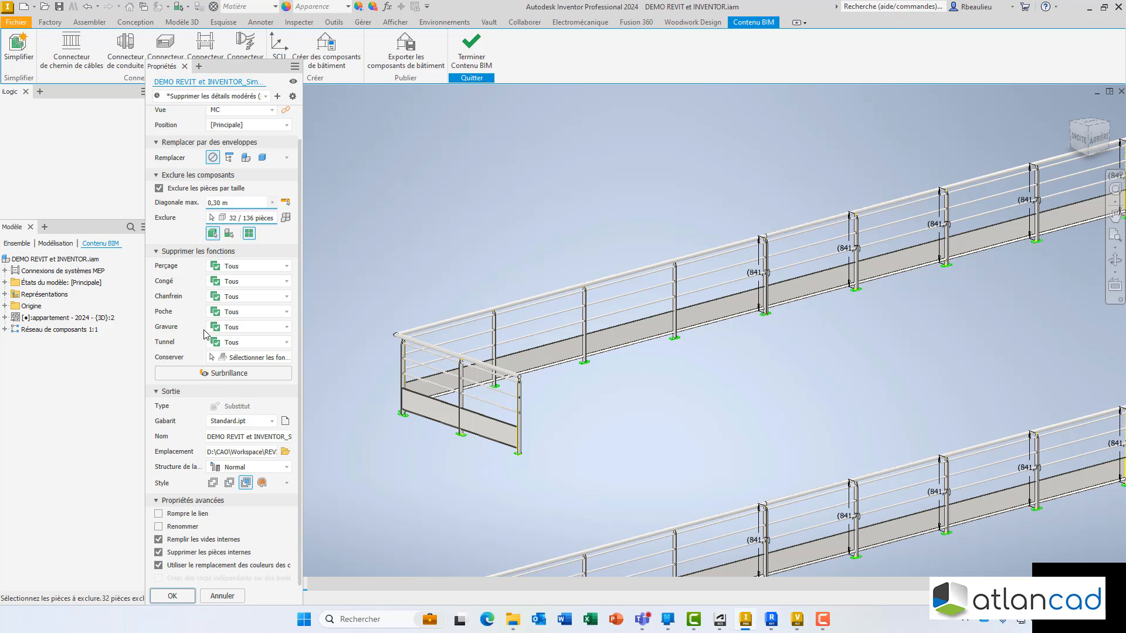
scroll(423, 375, "down", 5)
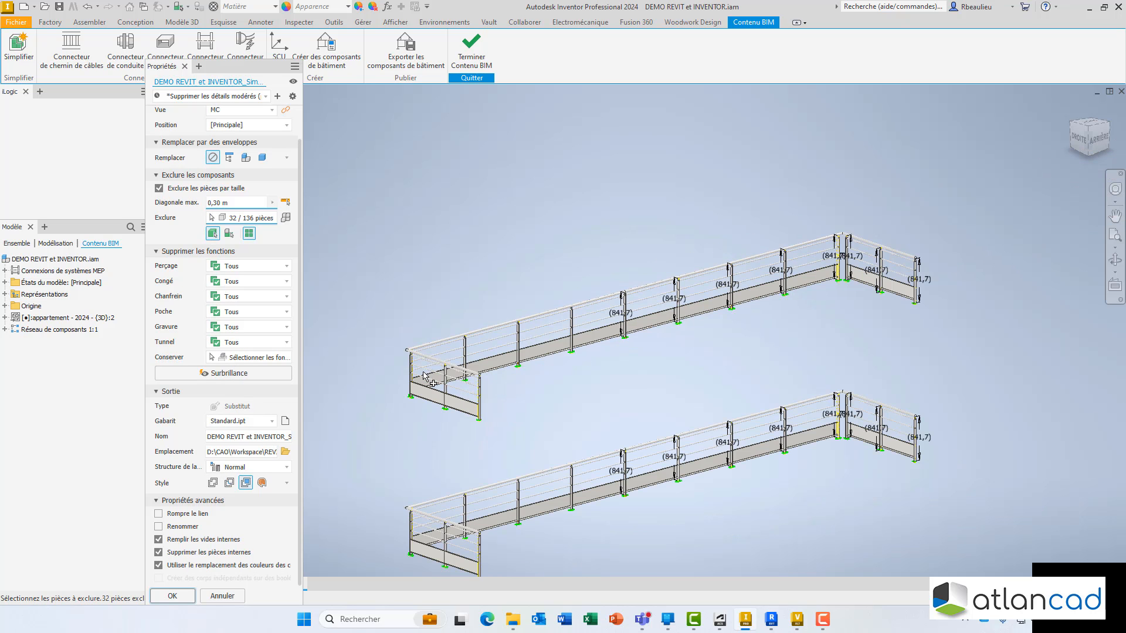
middle_click_drag(424, 376, 574, 335, "shift")
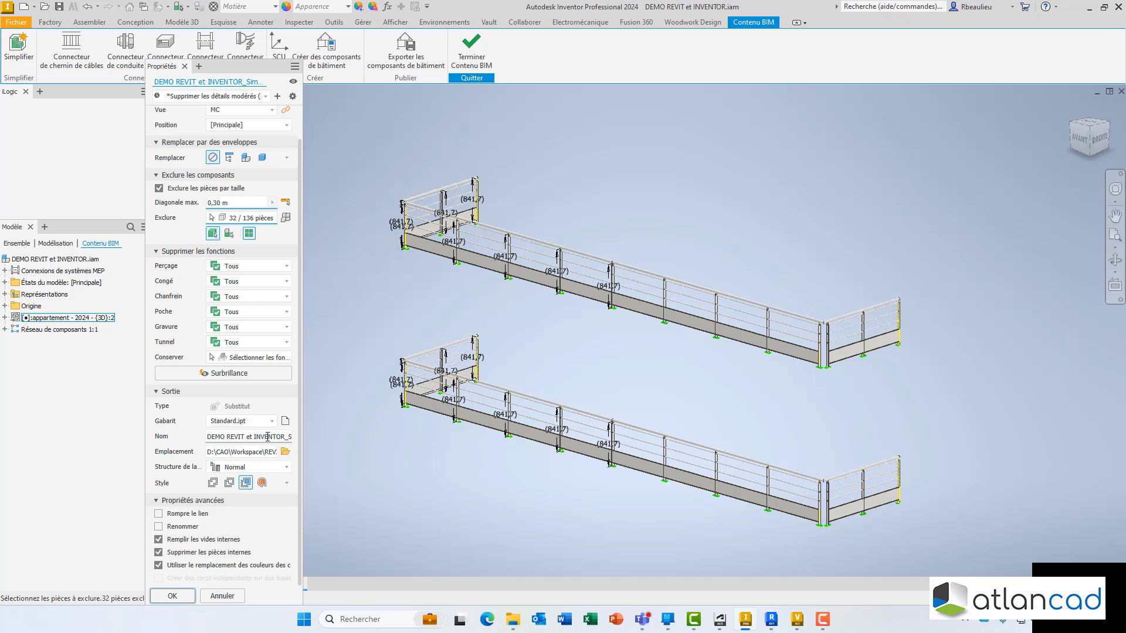
left_click(176, 595)
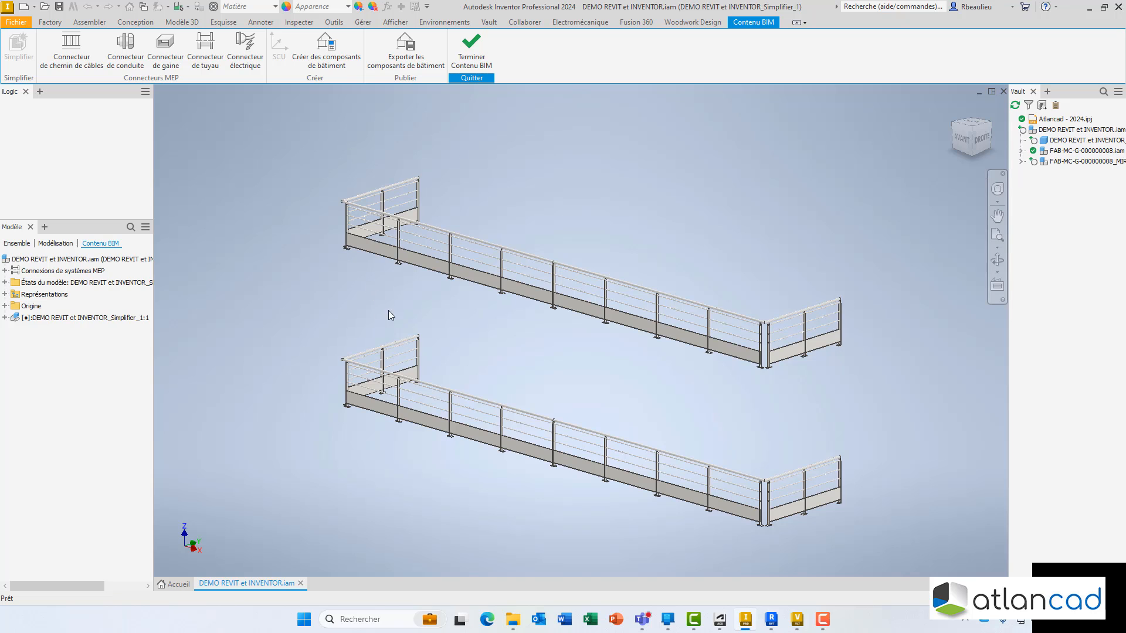
Step: Examine the simplified railings up close, checking the tube ends, post holes and base plates
middle_click_drag(450, 333, 364, 328, "shift")
scroll(386, 319, "up", 10)
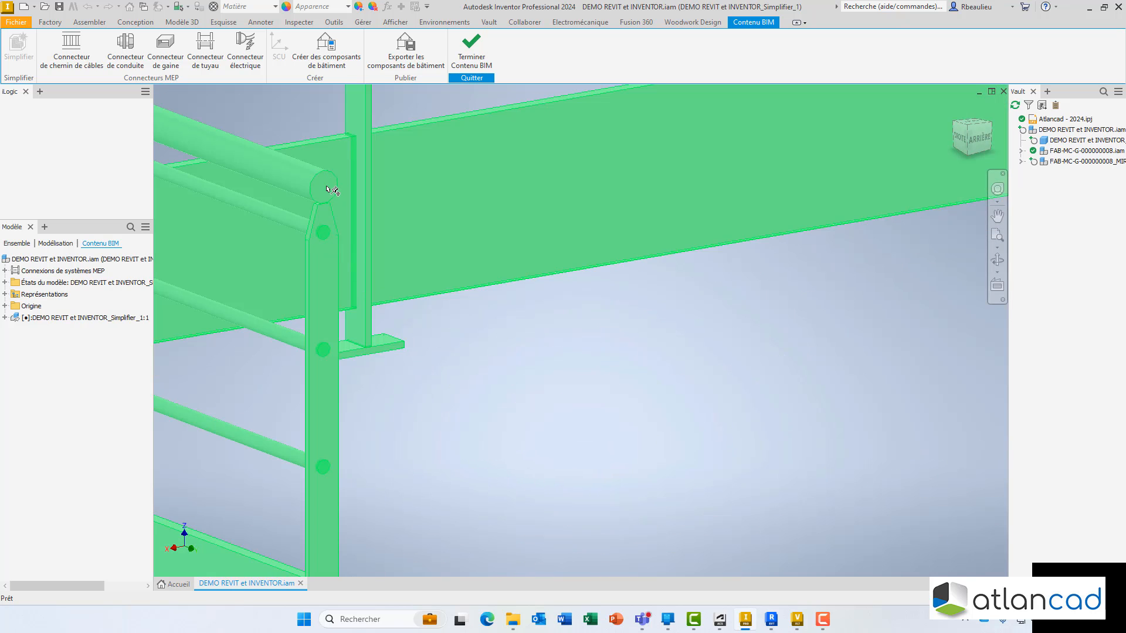
scroll(331, 191, "down", 10)
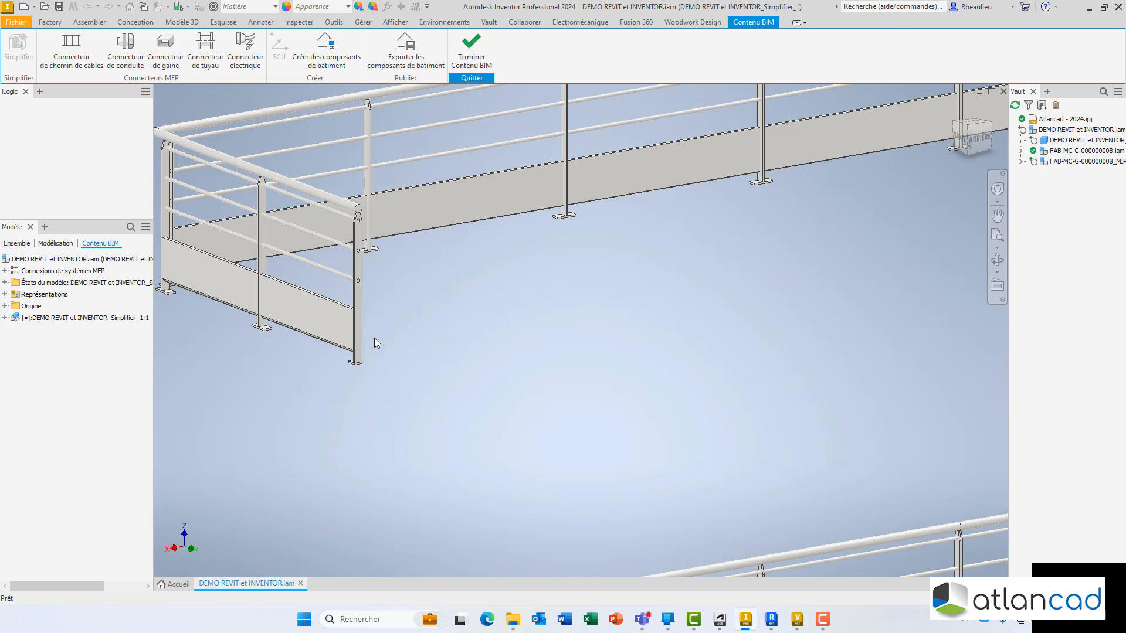
scroll(376, 343, "up", 10)
scroll(399, 351, "down", 10)
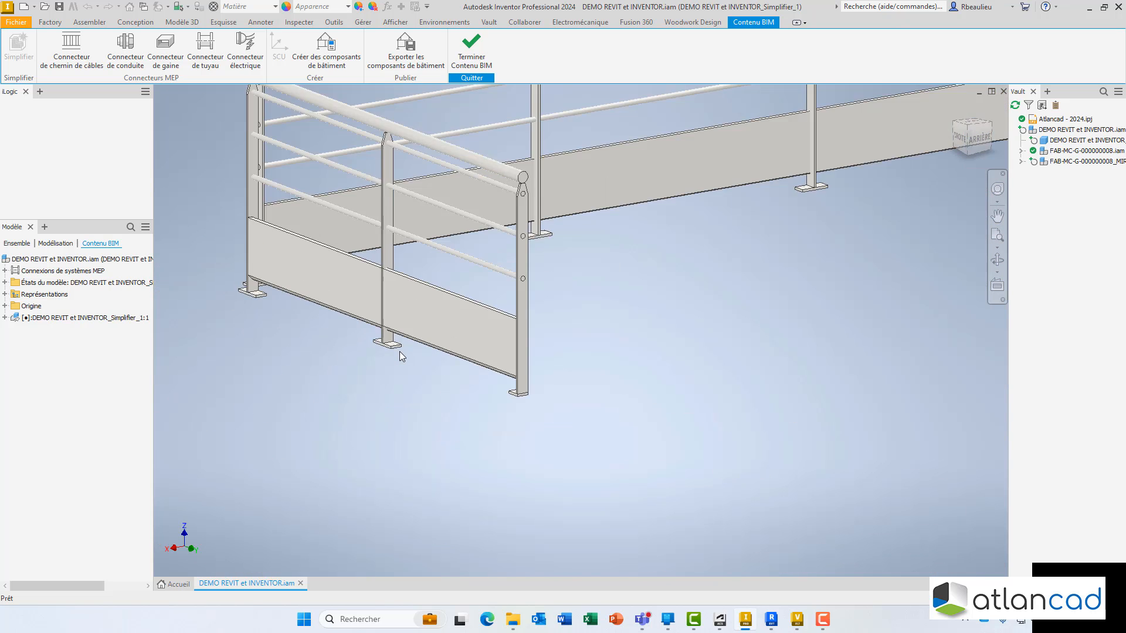
middle_click_drag(385, 338, 651, 351, "shift")
middle_click_drag(337, 243, 304, 212)
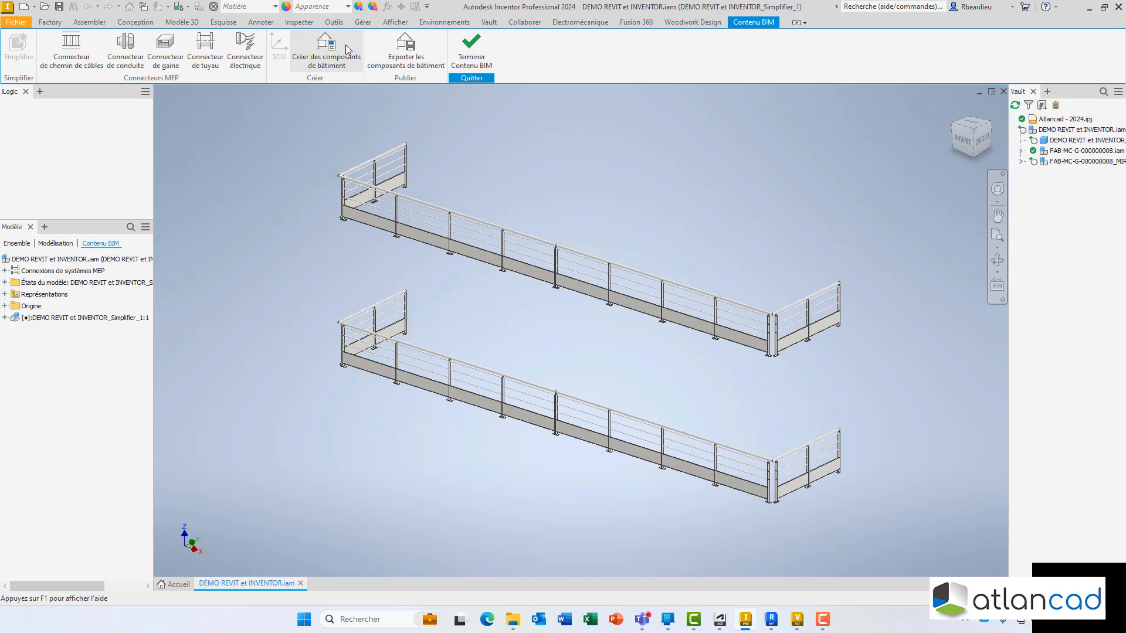
Step: Start creating the building components, include the model properties and switch the property filter to a custom selection
left_click(328, 52)
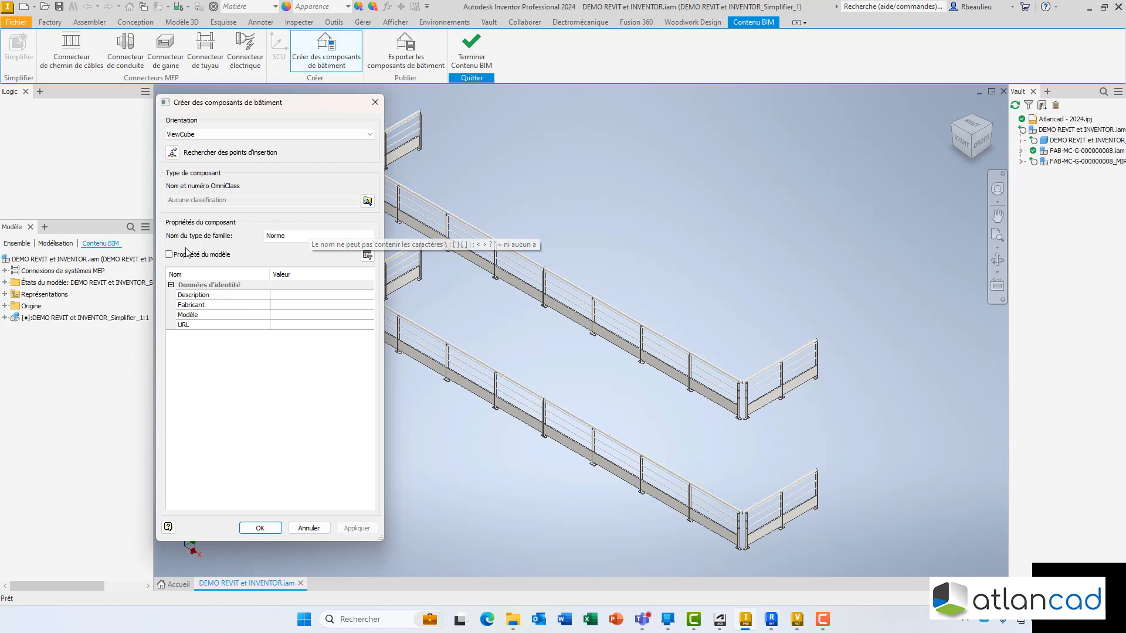
left_click(169, 254)
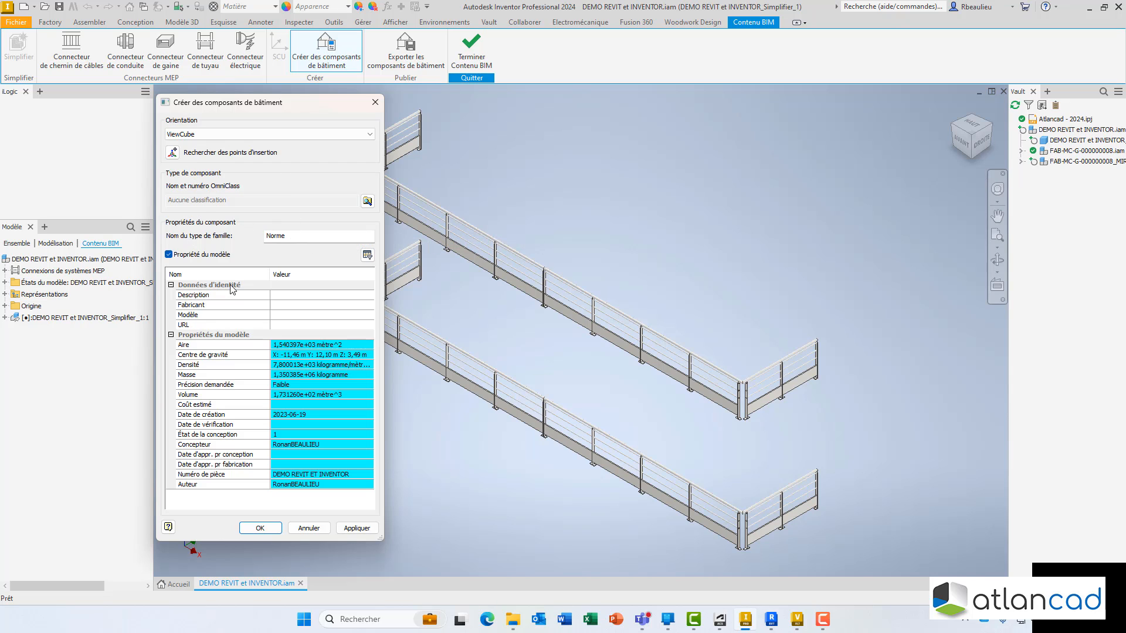
left_click(367, 255)
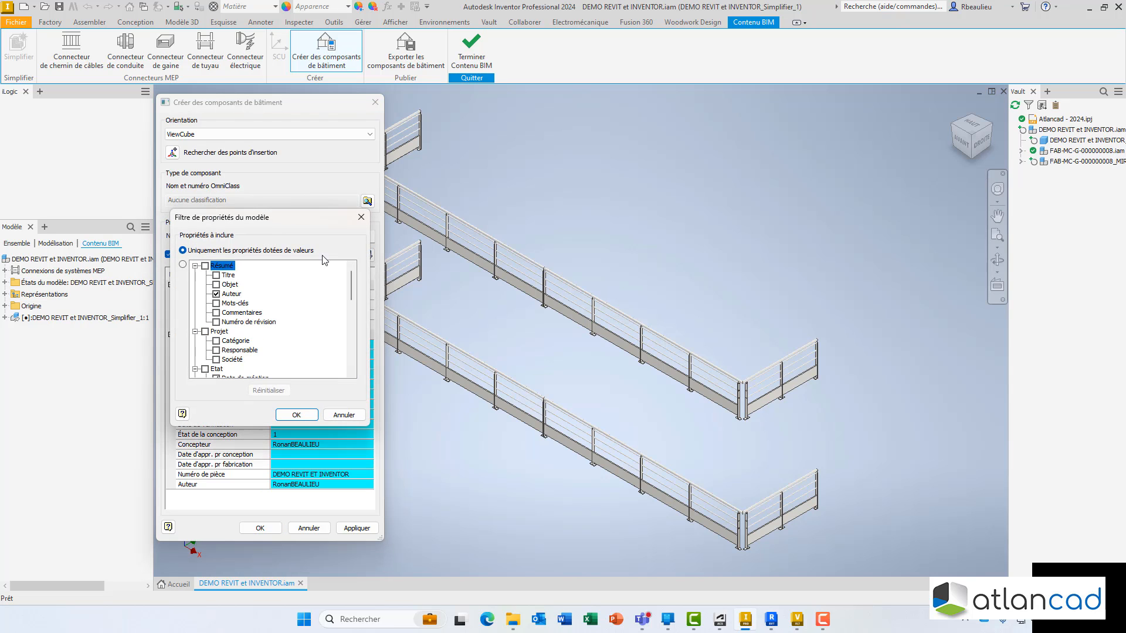
left_click(183, 265)
Step: Exclude Auteur, Date de création, Date d'appr. pr conception and Date de vérification from the model properties
left_click(216, 294)
scroll(276, 302, "down", 1)
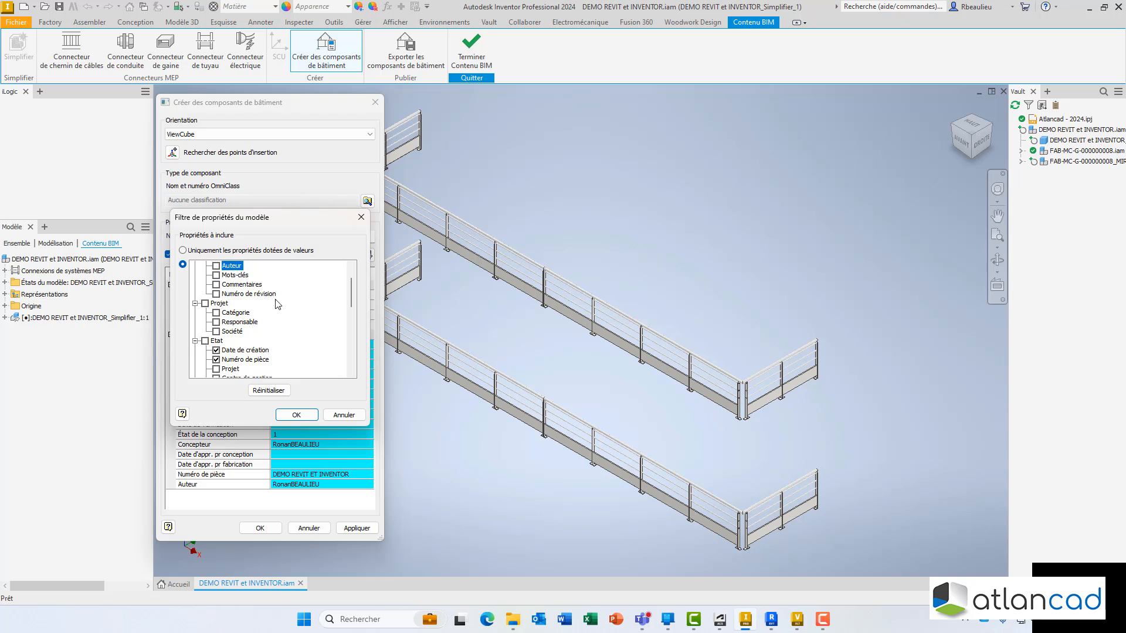
scroll(258, 284, "down", 1)
left_click(231, 324)
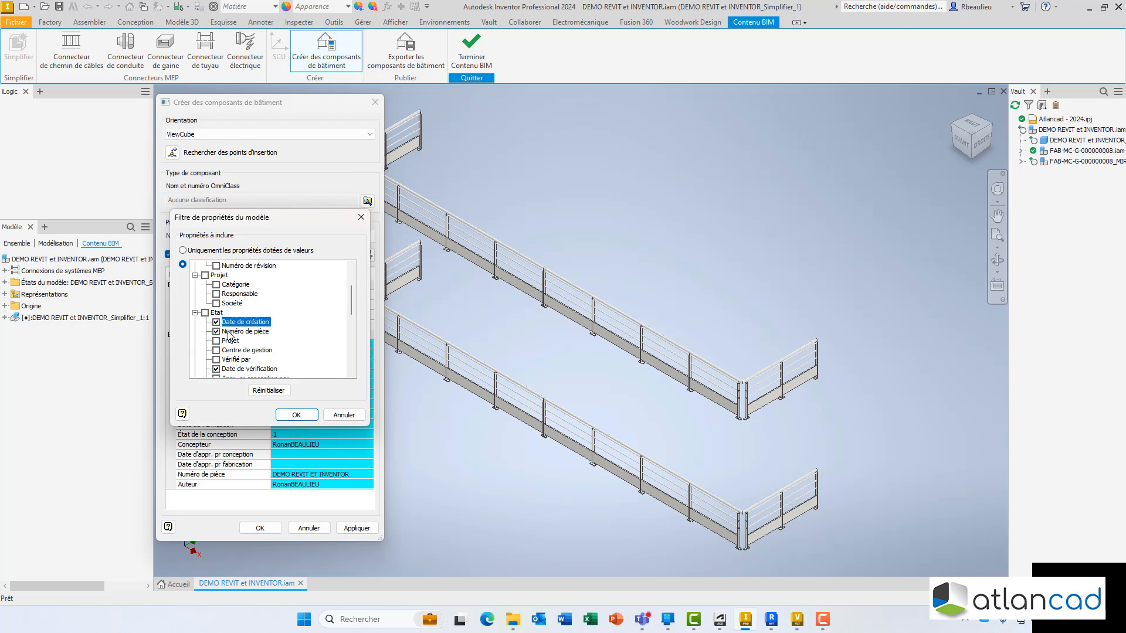
left_click(216, 322)
scroll(254, 326, "down", 1)
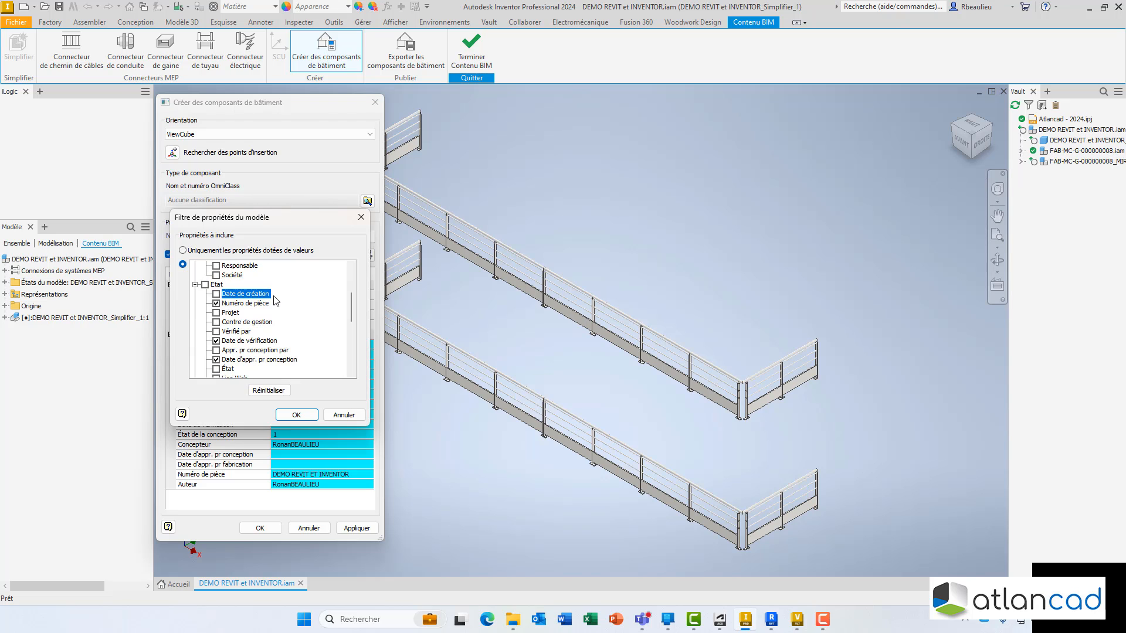
scroll(275, 300, "down", 1)
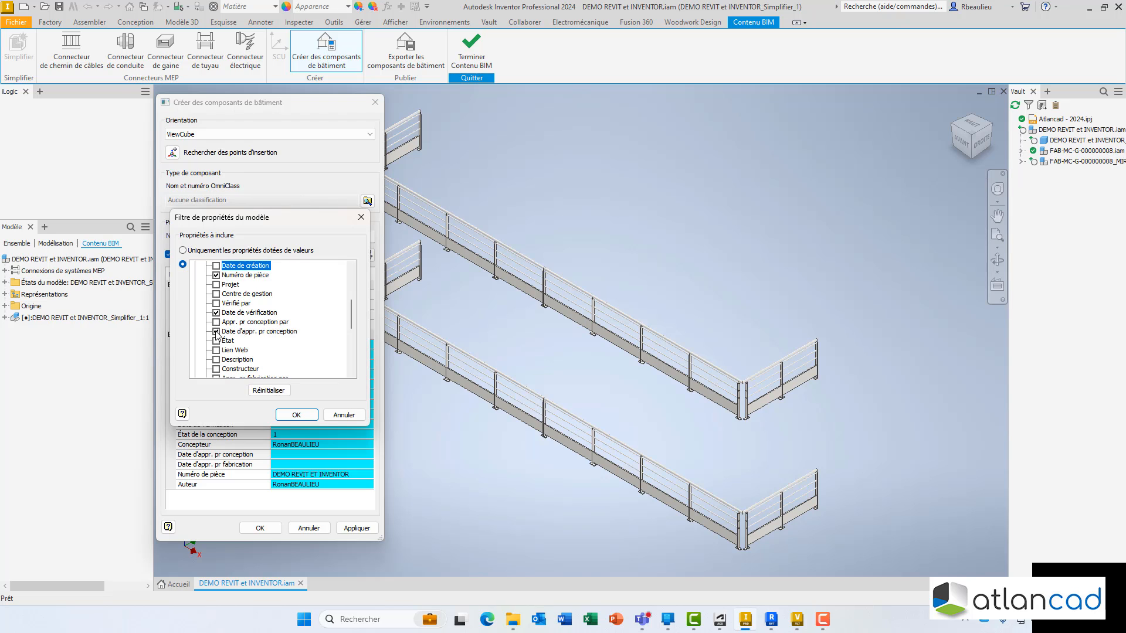
left_click(216, 332)
left_click(265, 332)
left_click(216, 313)
scroll(259, 318, "down", 2)
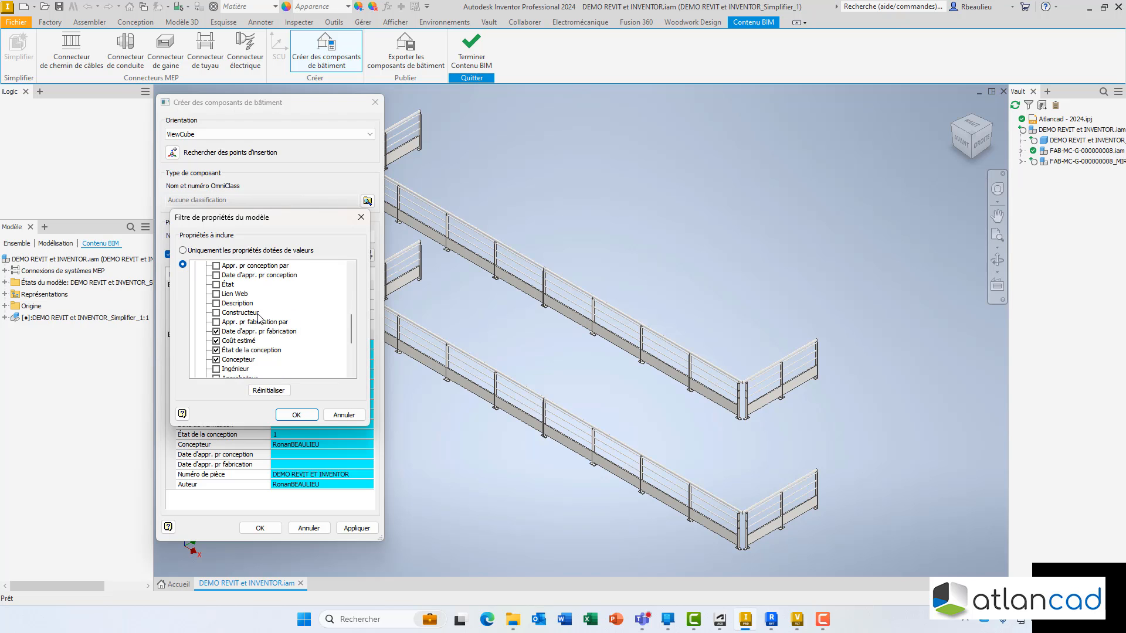
Step: Exclude Date d'appr. pr fabrication, Coût estimé and État de la conception from the model properties
left_click(216, 331)
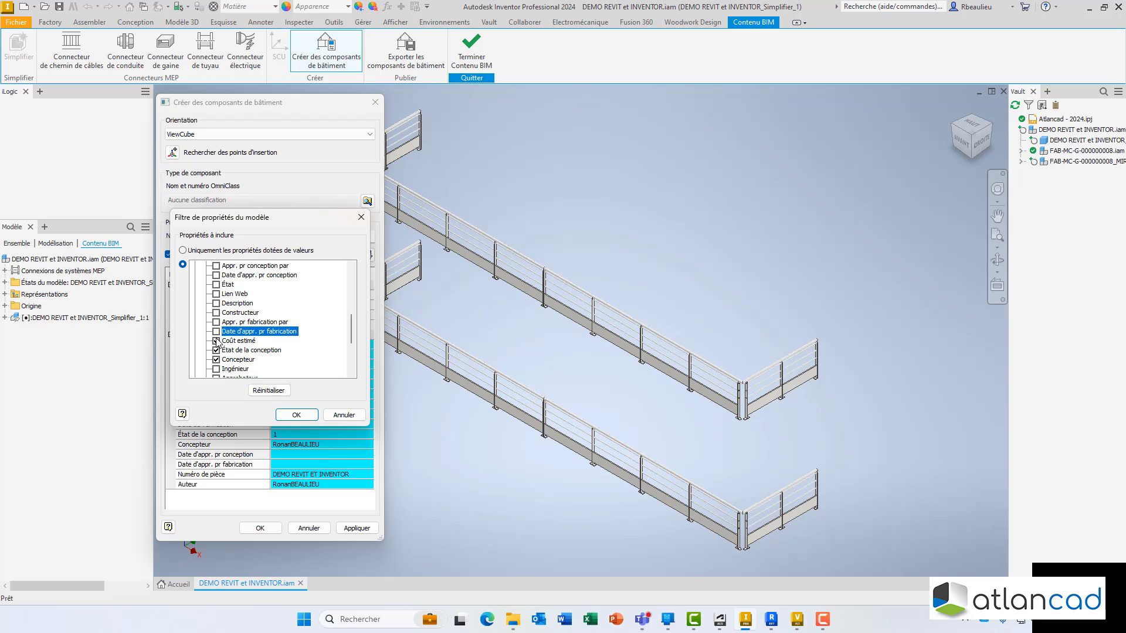
left_click(237, 341)
scroll(267, 329, "down", 1)
left_click(216, 331)
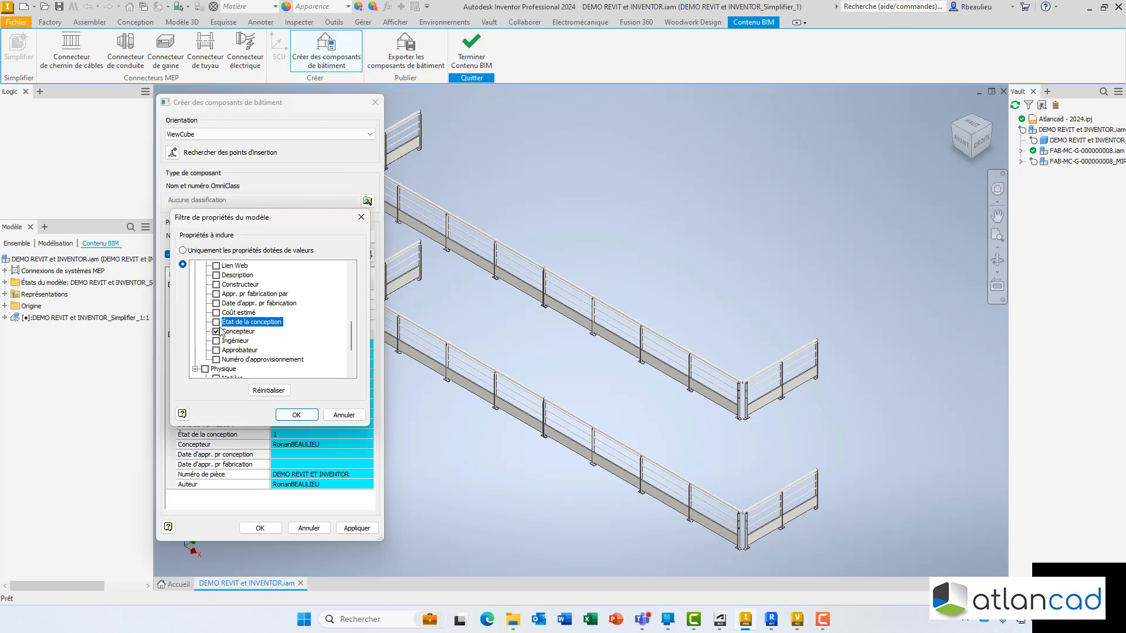
Step: Exclude the physical properties Densité and Précision demandée, and apply the property filter
scroll(278, 330, "down", 3)
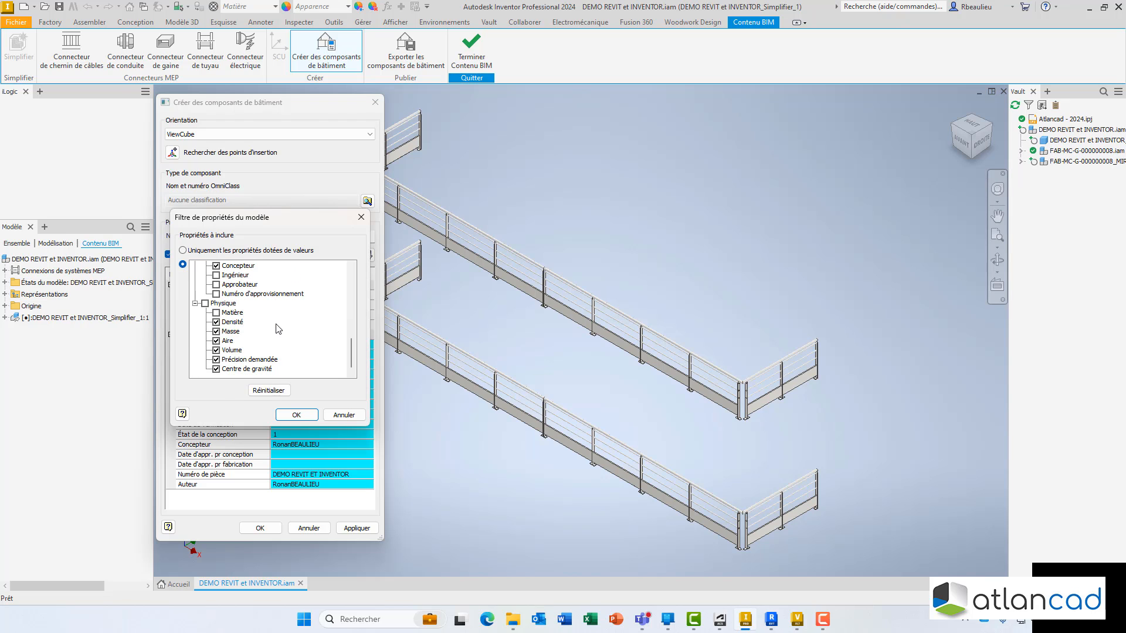
left_click(217, 323)
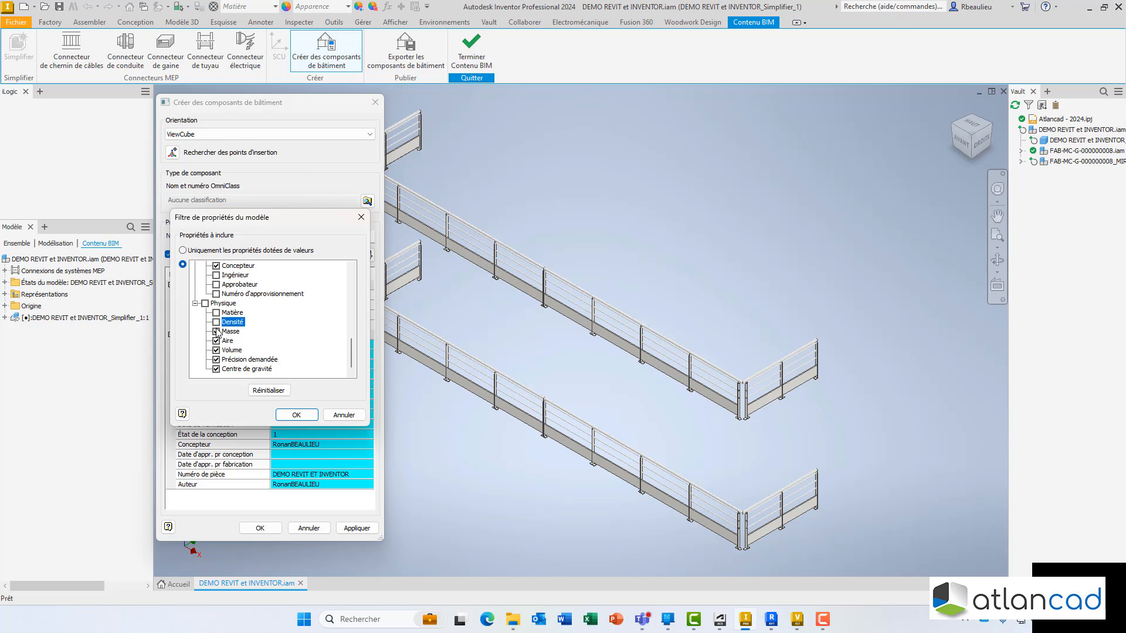
left_click(216, 359)
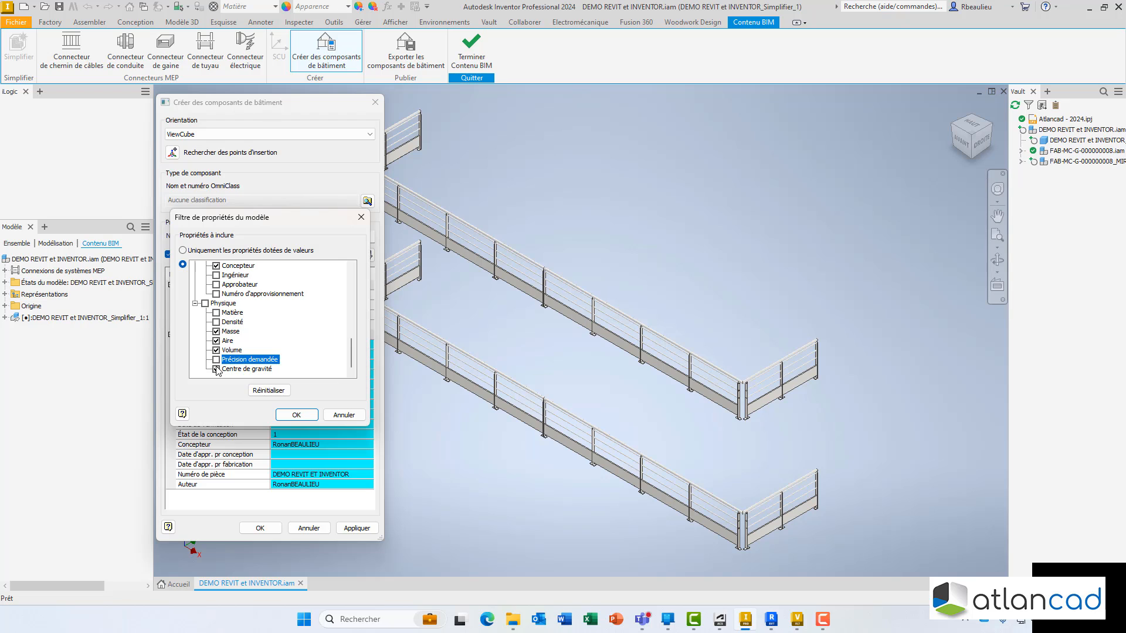
scroll(271, 350, "up", 3)
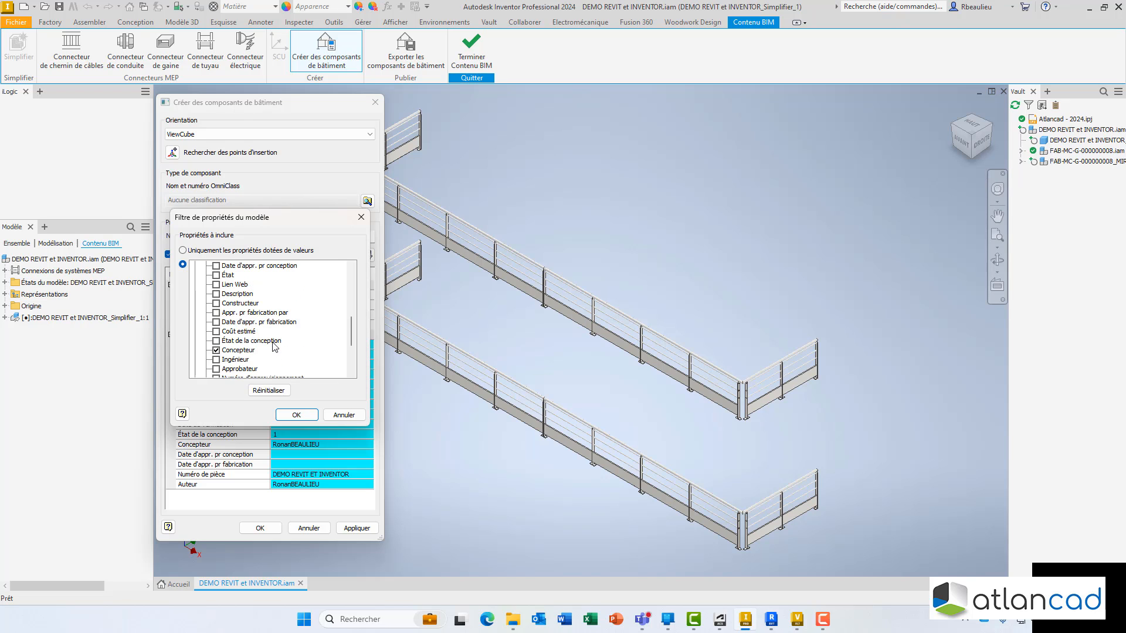
left_click(296, 415)
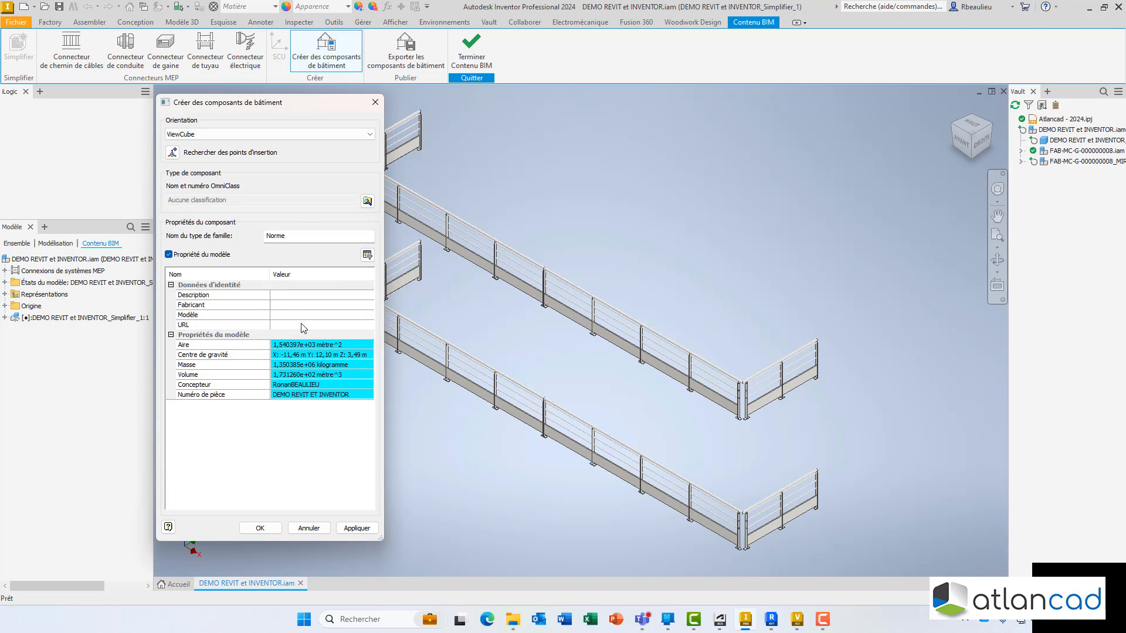
Step: Set the component's Description to mc and create the building components
left_click(304, 296)
left_click(296, 306)
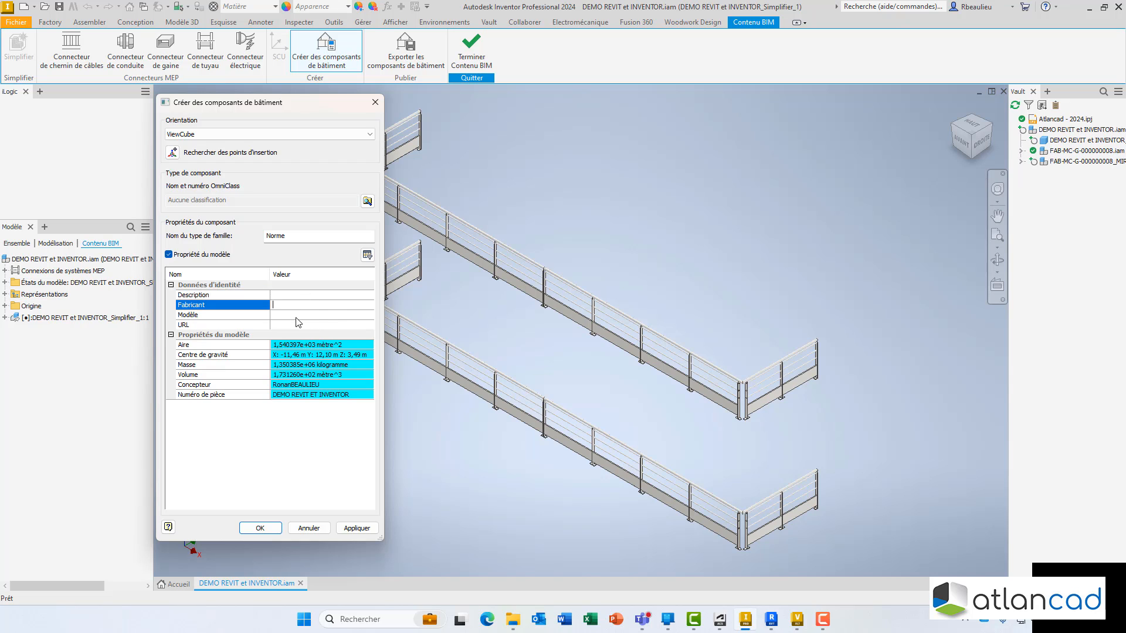
left_click(295, 316)
left_click(296, 324)
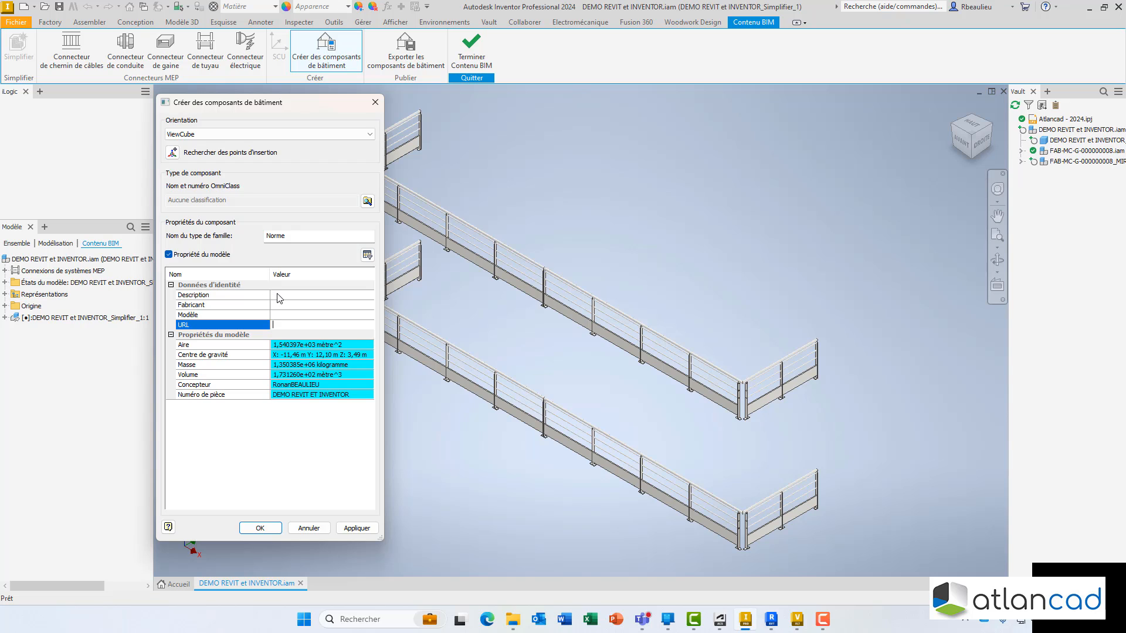
left_click(285, 296)
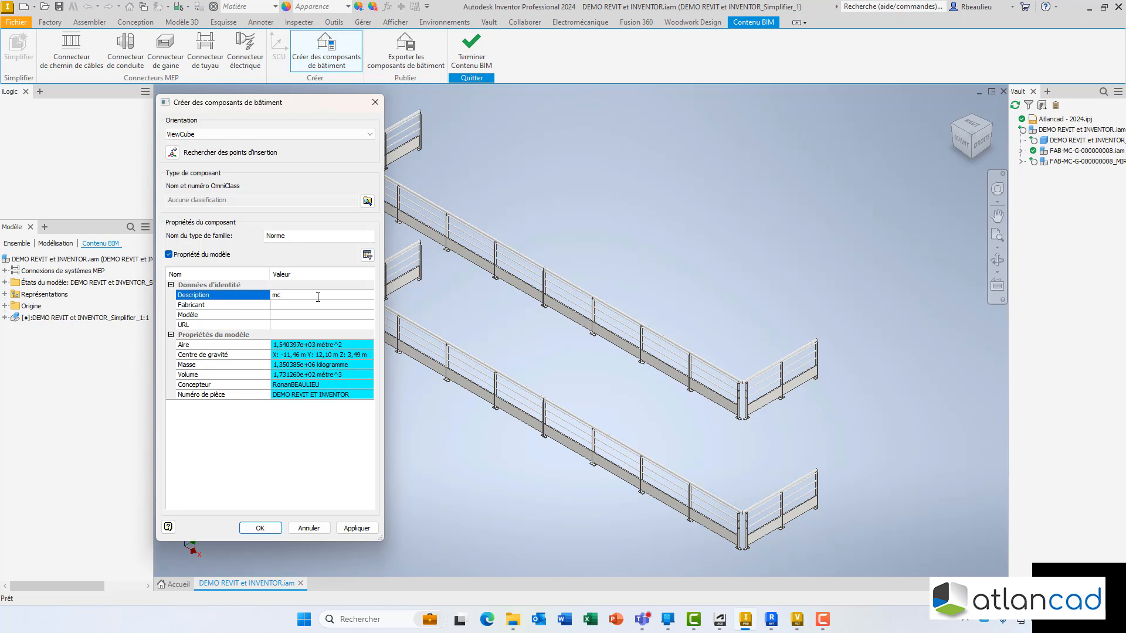
left_click(257, 527)
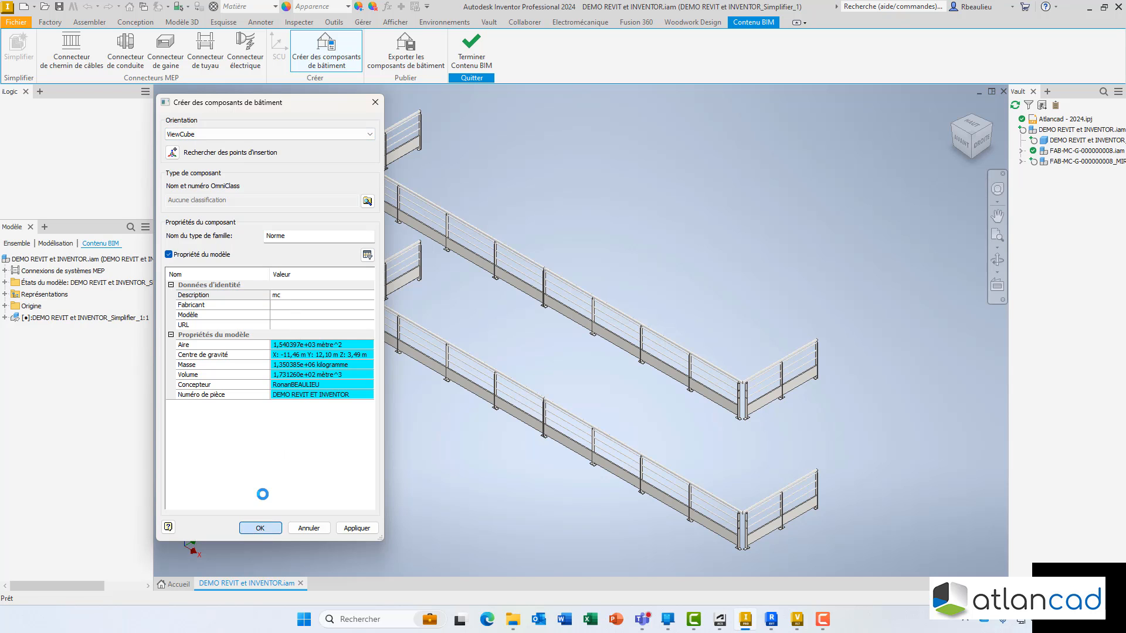
Step: Start exporting the building components and check the available formats, keeping the Revit family format (*.rfa)
left_click(415, 52)
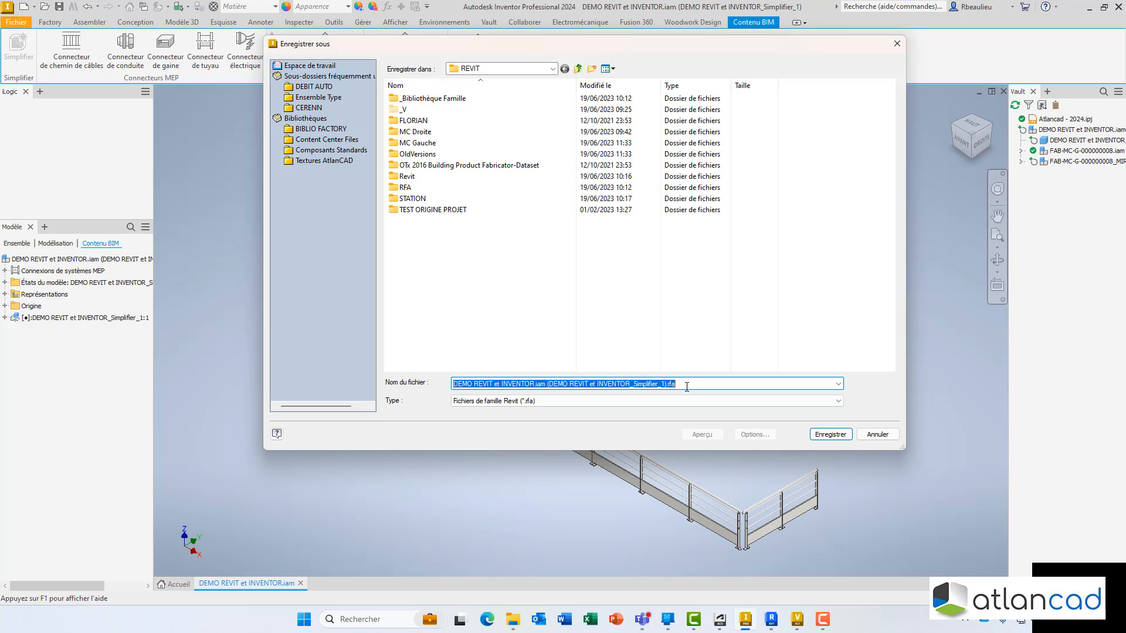
left_click(686, 387)
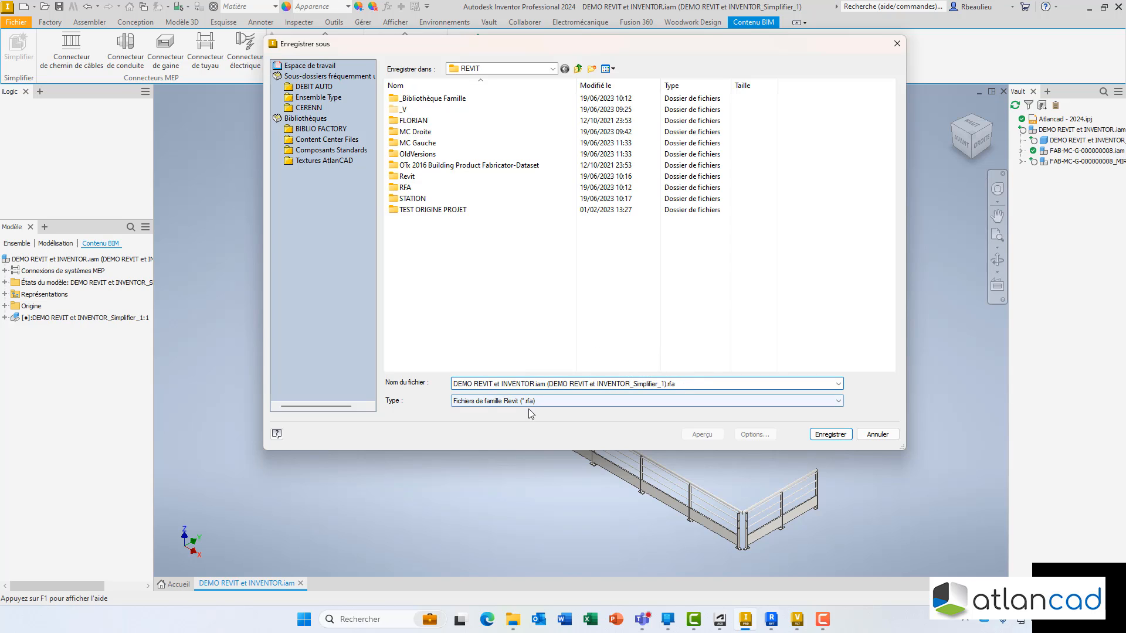
left_click(586, 401)
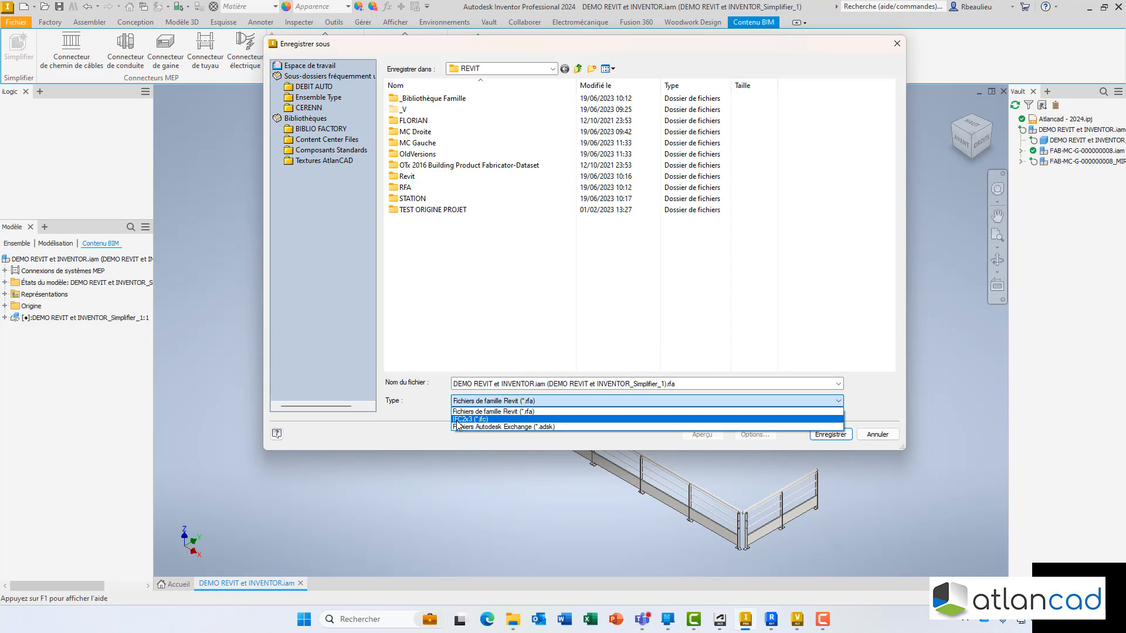
left_click(889, 397)
Step: Name the export DEMO REVIT et INVENTOR.rfa and save it in the REVIT folder
left_click(667, 384)
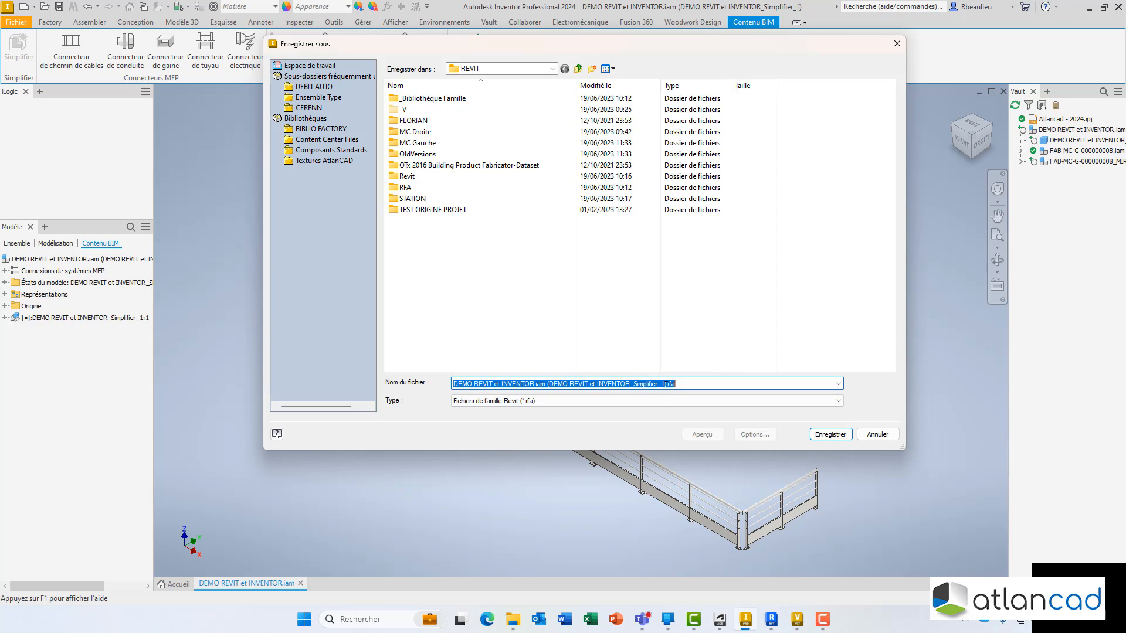
left_click(667, 384)
key("BackSpace")
key("BackSpace")
key("BackSpace")
key("BackSpace")
key("BackSpace")
key("BackSpace")
key("BackSpace")
key("BackSpace")
key("BackSpace")
key("BackSpace")
key("BackSpace")
key("BackSpace")
key("BackSpace")
key("BackSpace")
key("BackSpace")
key("BackSpace")
key("BackSpace")
key("BackSpace")
key("BackSpace")
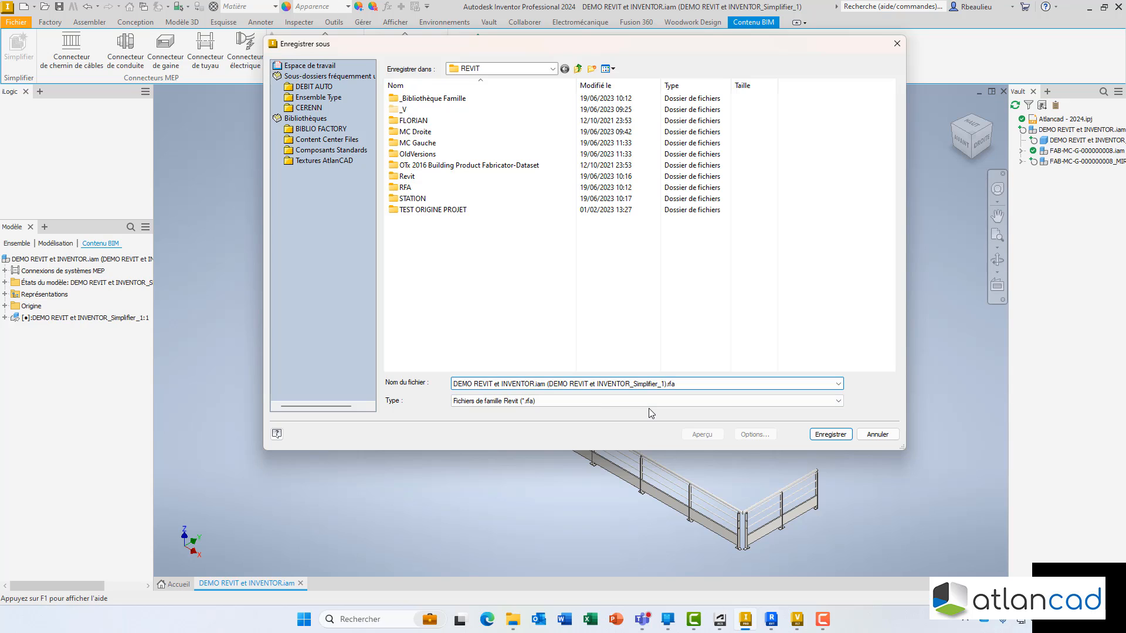
key("BackSpace")
key("BackSpace")
key("BackSpace")
key("BackSpace")
key("BackSpace")
key("BackSpace")
key("BackSpace")
key("BackSpace")
key("BackSpace")
key("BackSpace")
key("BackSpace")
key("BackSpace")
key("BackSpace")
key("BackSpace")
key("BackSpace")
key("BackSpace")
key("BackSpace")
key("BackSpace")
key("BackSpace")
key("BackSpace")
key("BackSpace")
key("BackSpace")
key("BackSpace")
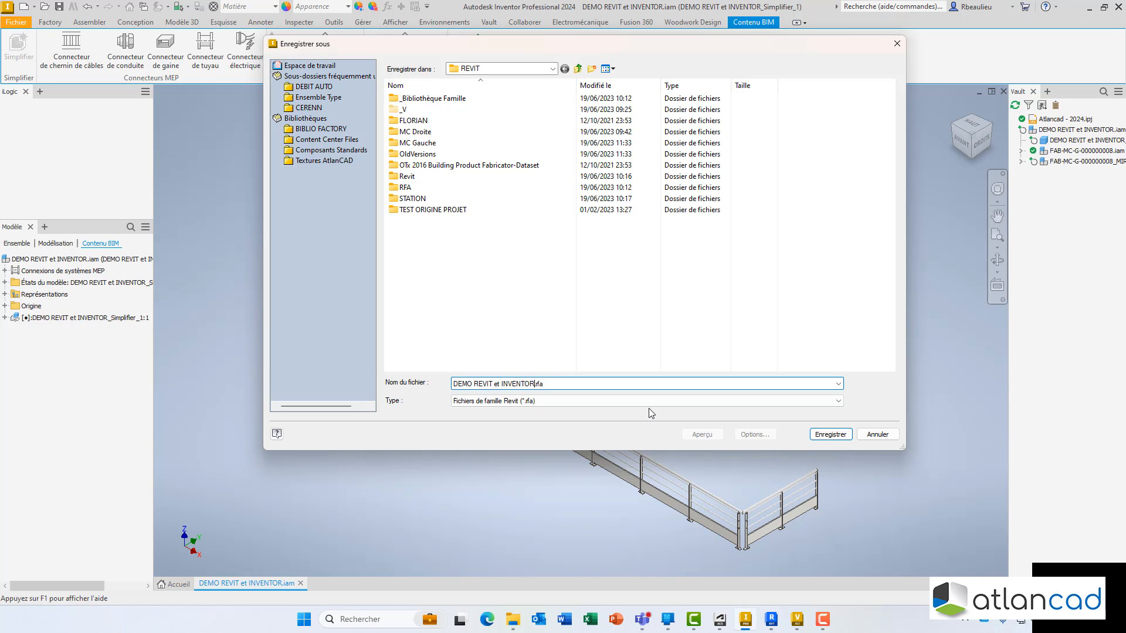
left_click(835, 437)
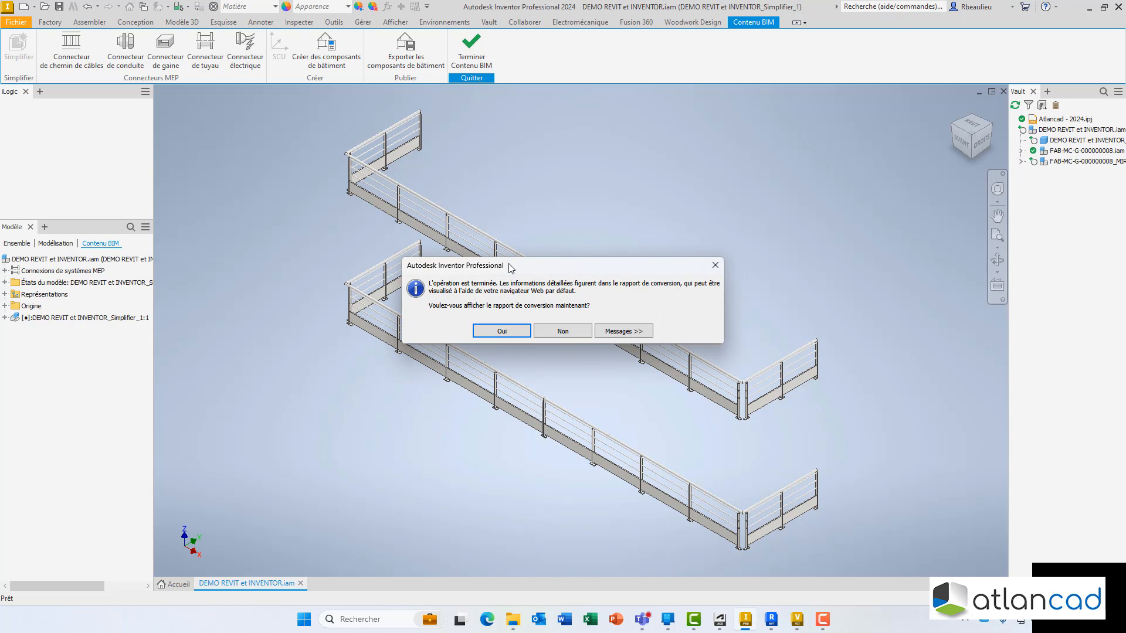
Step: View the conversion report in the browser, close it and finish the BIM content environment
left_click(518, 331)
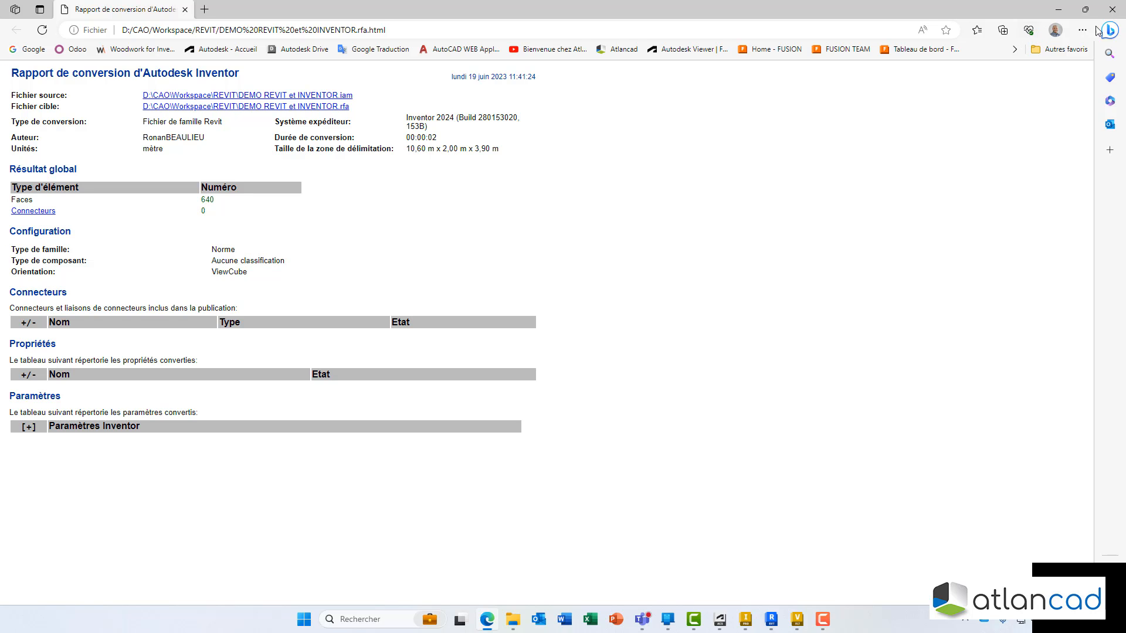
left_click(1115, 16)
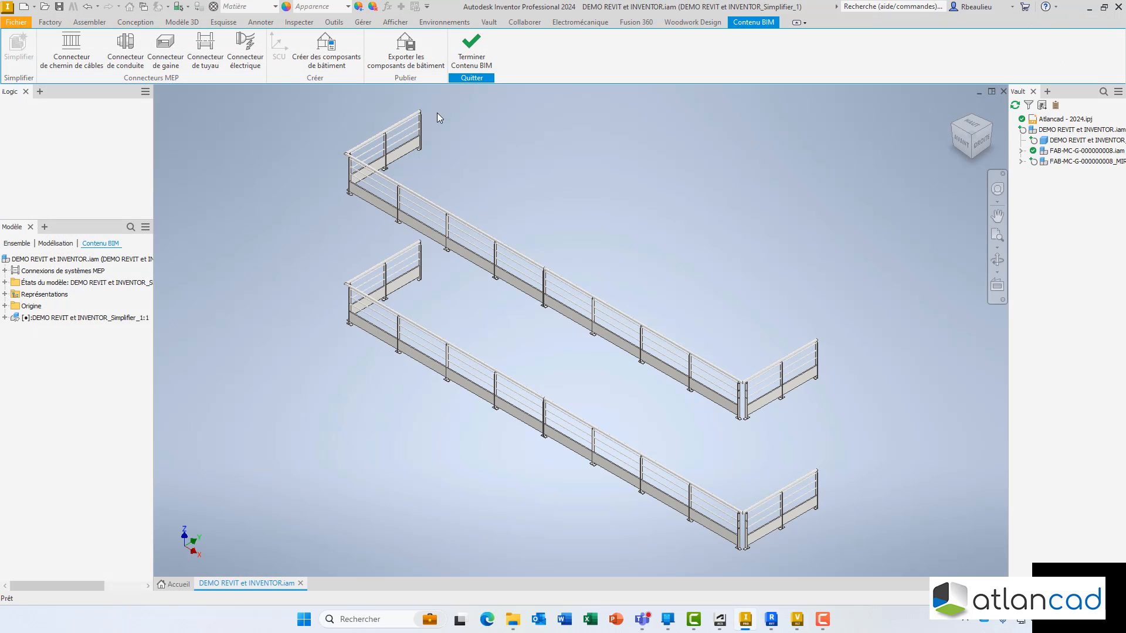
left_click(478, 56)
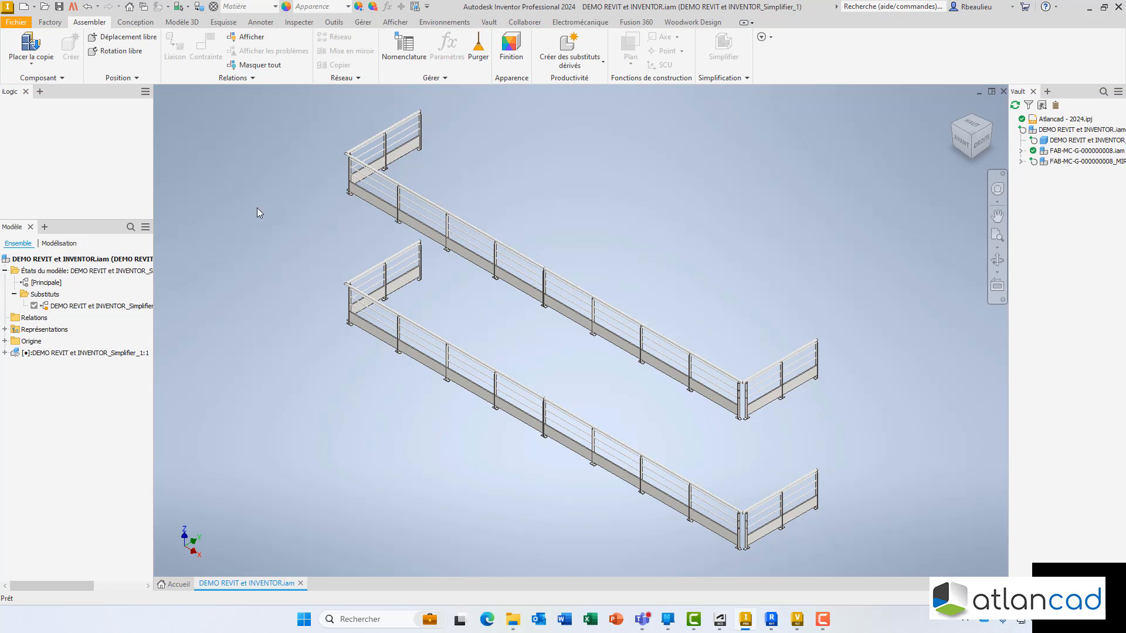
Step: Activate the [Principale] model state and the [Principale] view representation to show the railings on the building
double_click(27, 284)
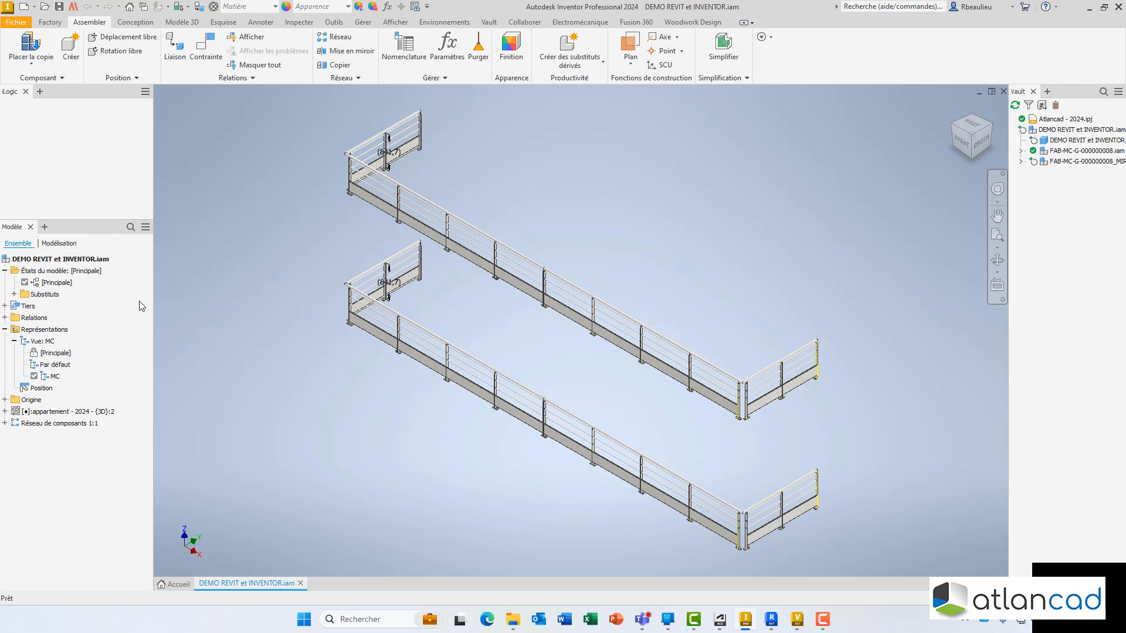
double_click(48, 356)
middle_click_drag(797, 272, 453, 296)
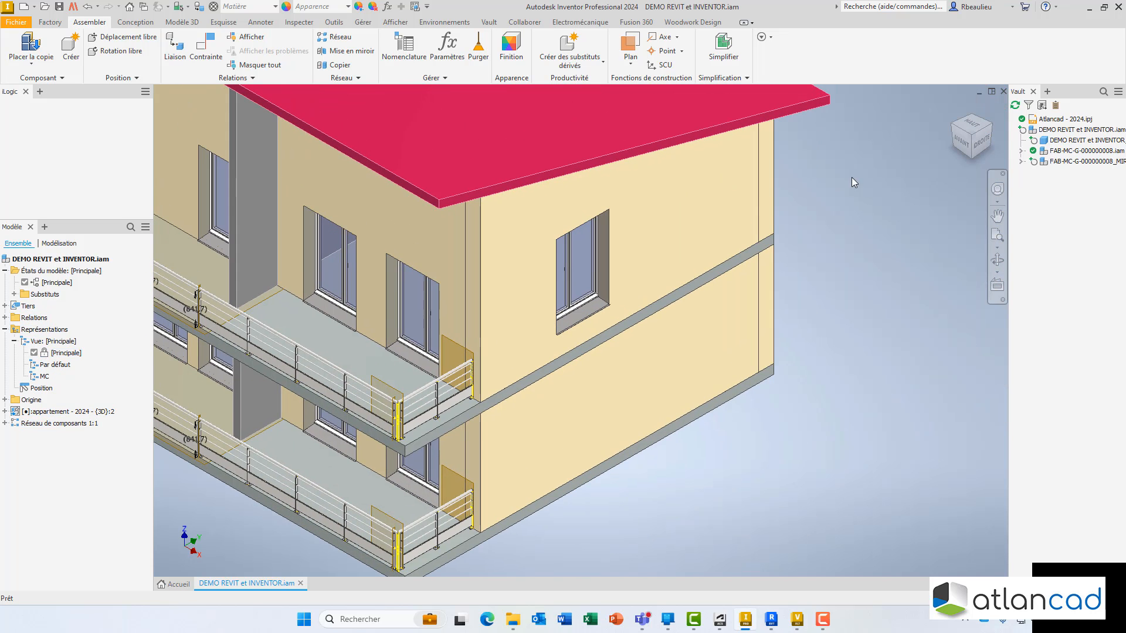
scroll(780, 240, "down", 5)
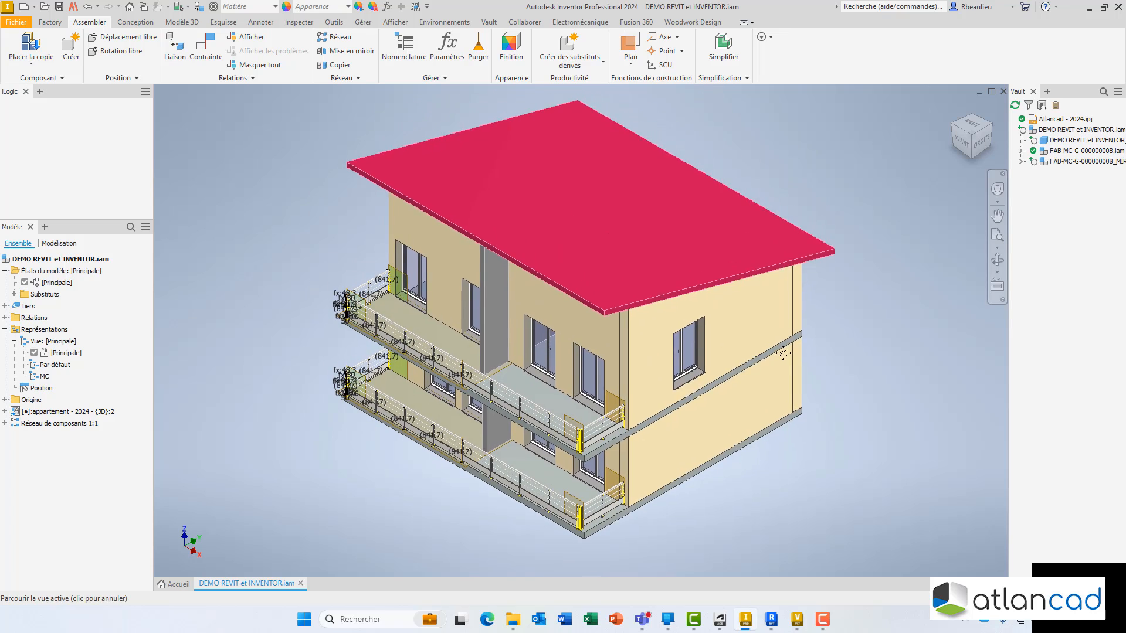
left_click(766, 301)
left_click(321, 254)
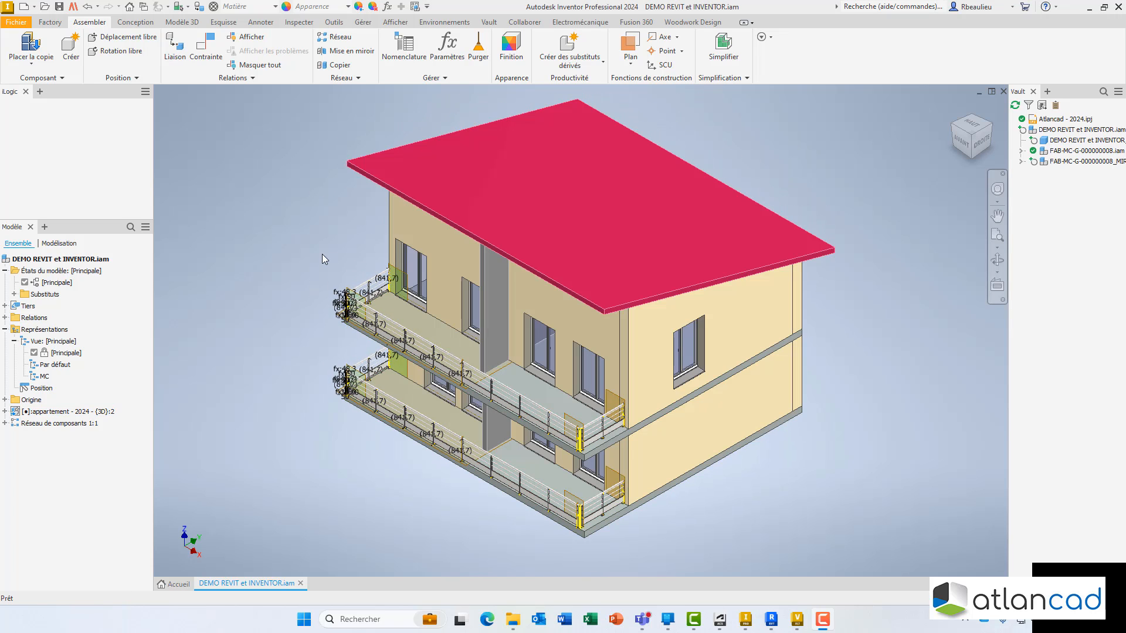
Step: Switch to the appartement - 2024 project in Revit
left_click(771, 620)
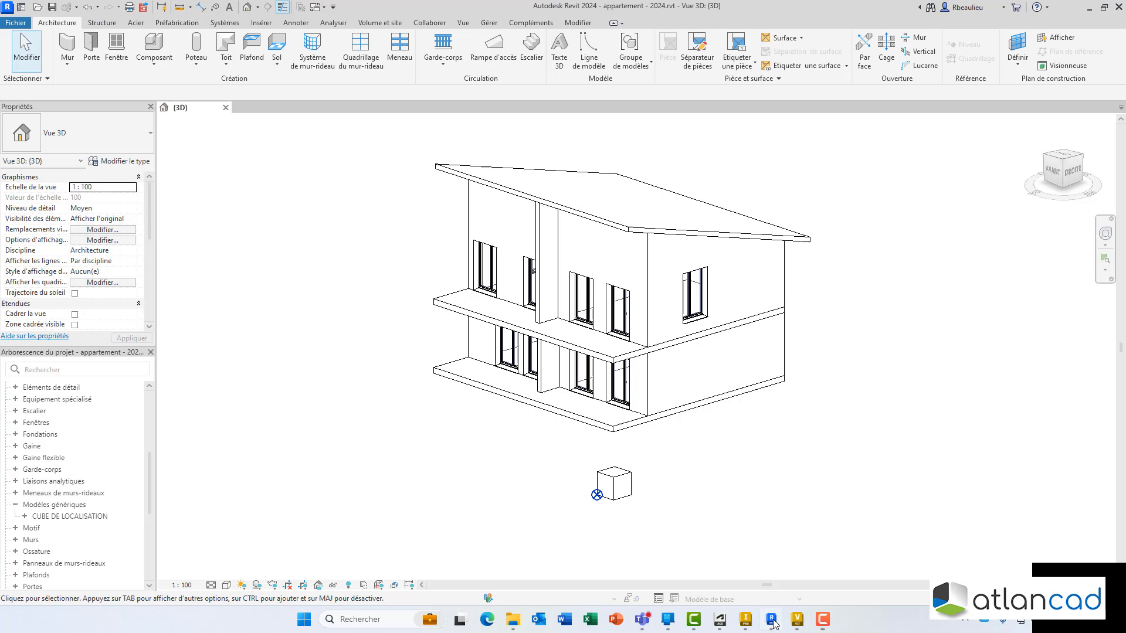
middle_click_drag(402, 289, 394, 305)
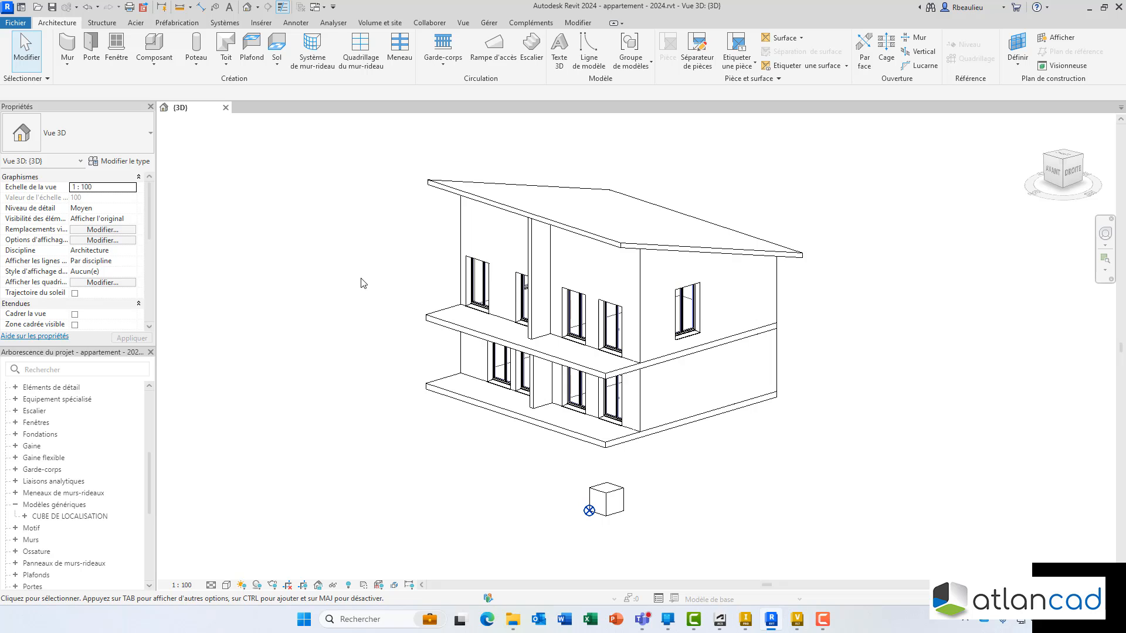
Step: Load the family DEMO REVIT et INVENTOR.rfa from the REVIT folder into the apartment project
left_click(260, 24)
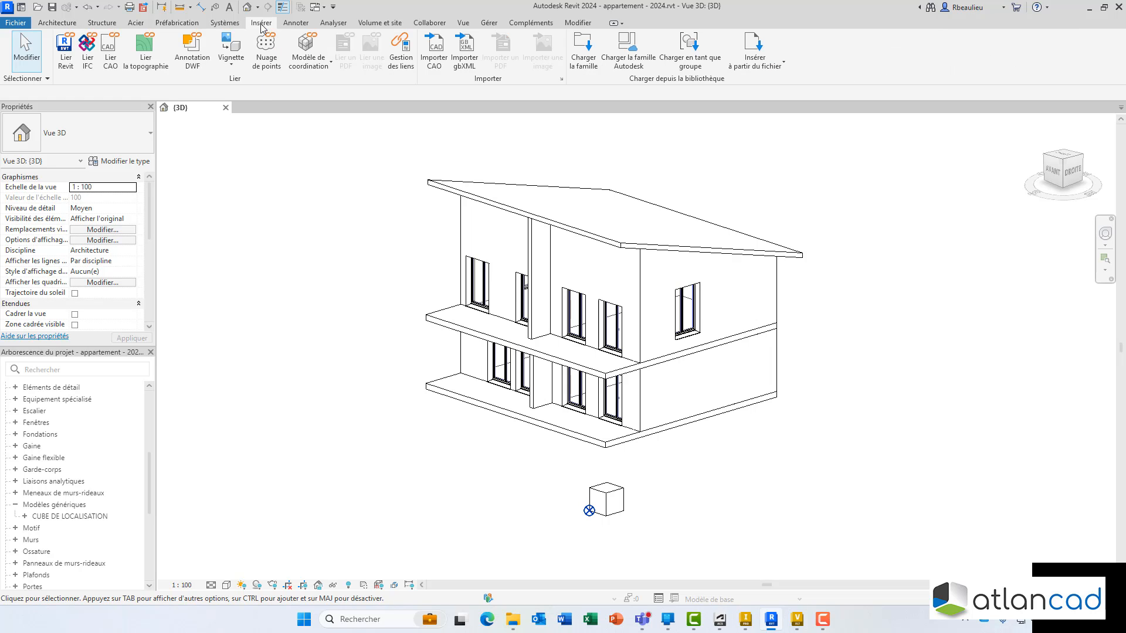
left_click(583, 49)
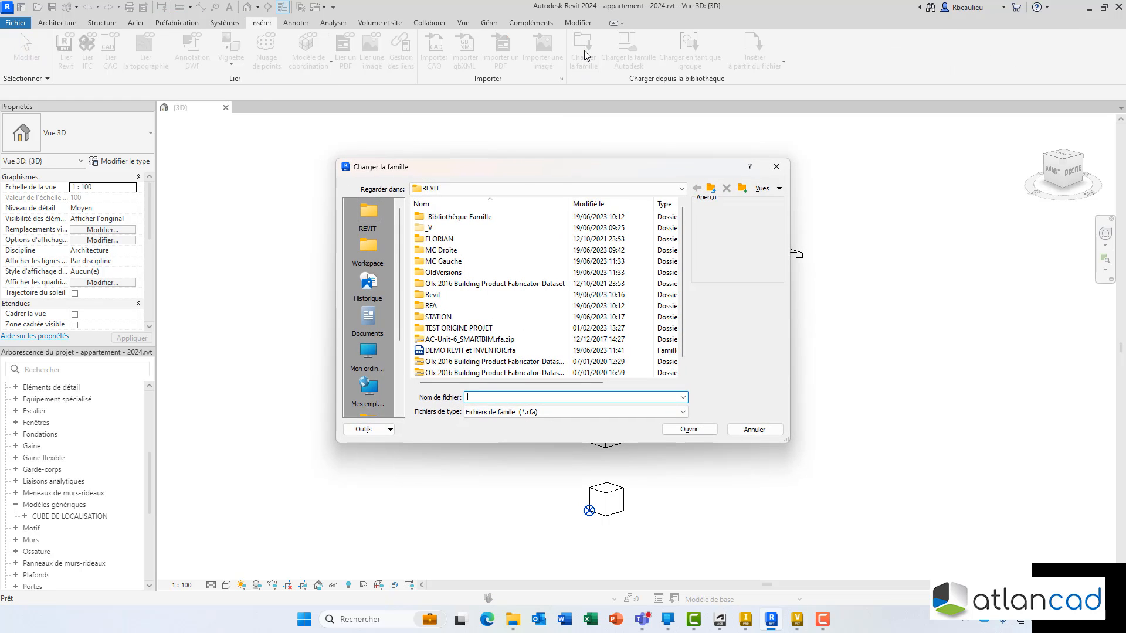
scroll(494, 251, "down", 1)
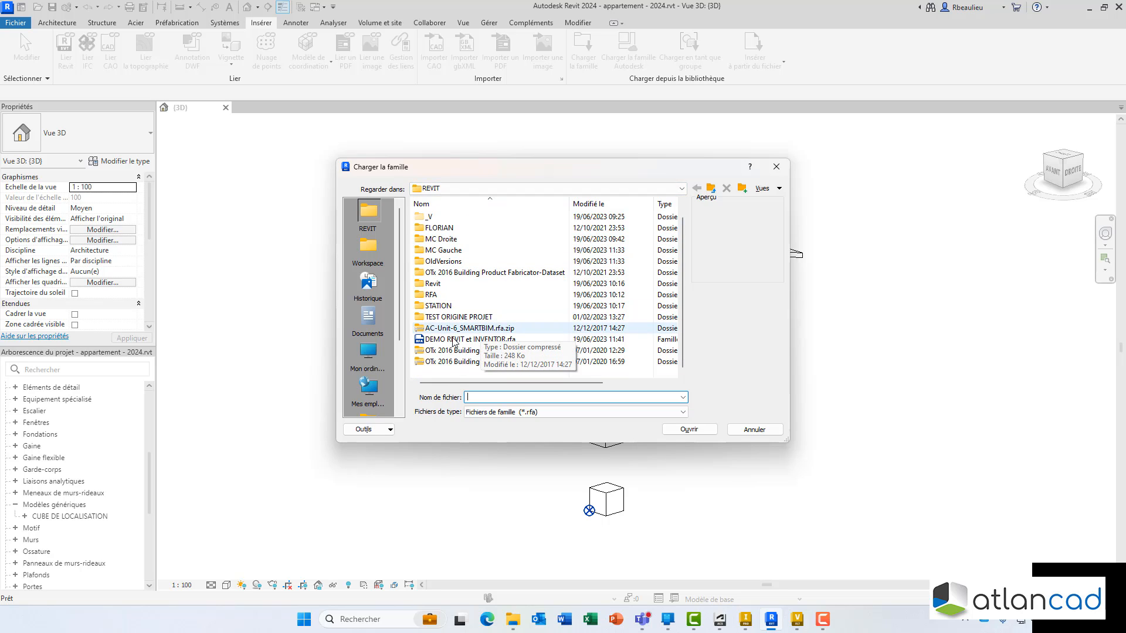
left_click(497, 340)
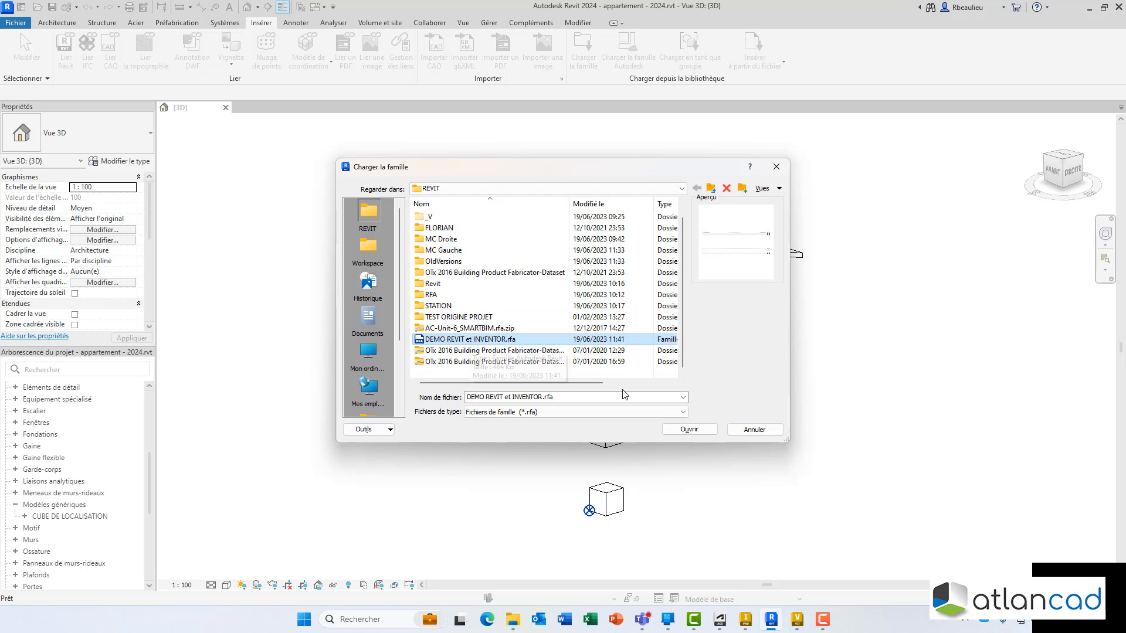
left_click(702, 432)
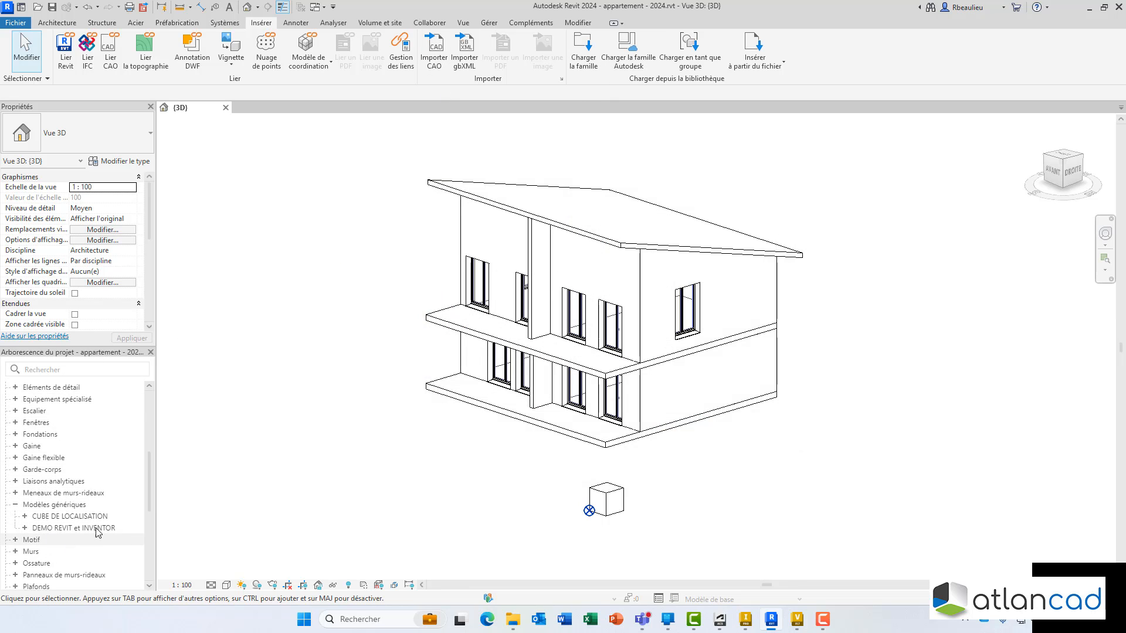
Step: Place one instance of the DEMO REVIT et INVENTOR family's Norme type at the base-point corner of the location cube on Niveau 0
left_click(45, 530)
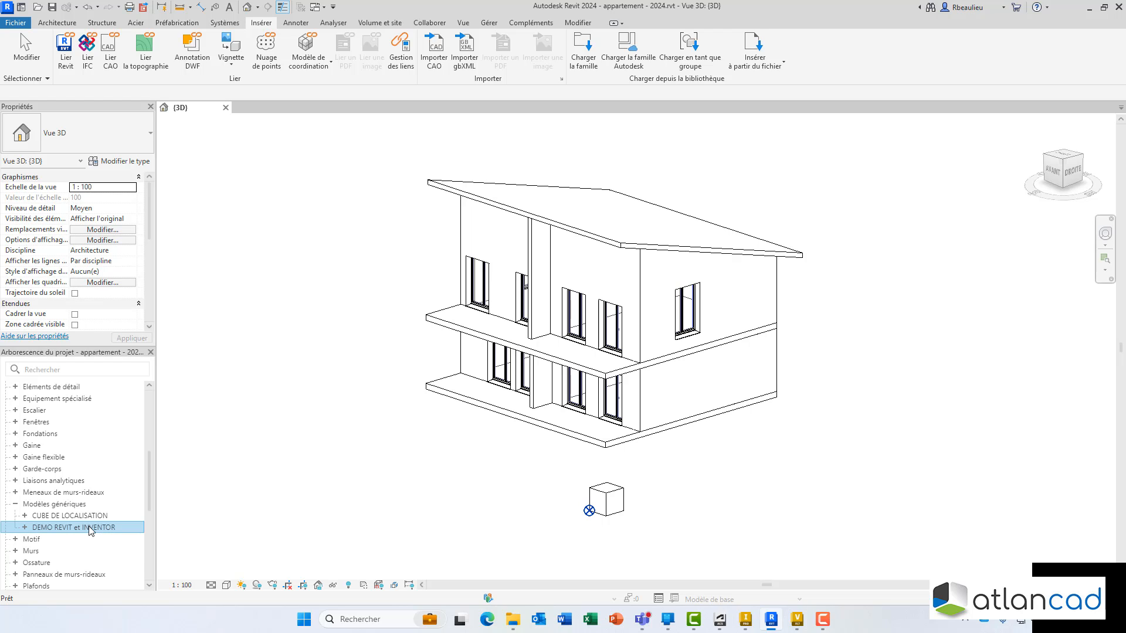
right_click(89, 529)
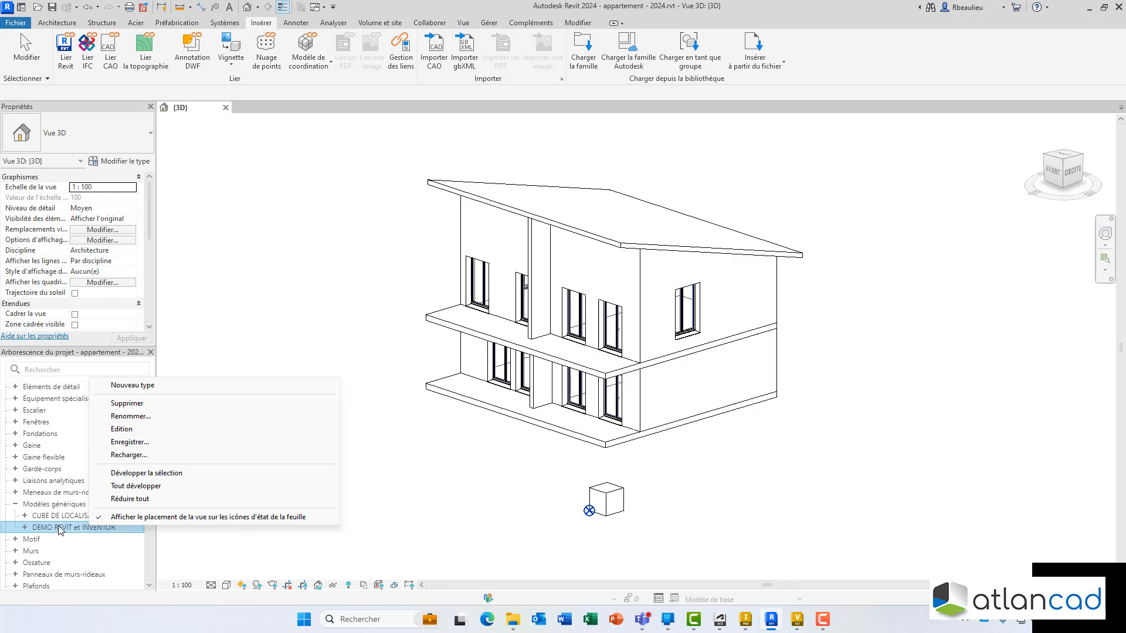
left_click(26, 528)
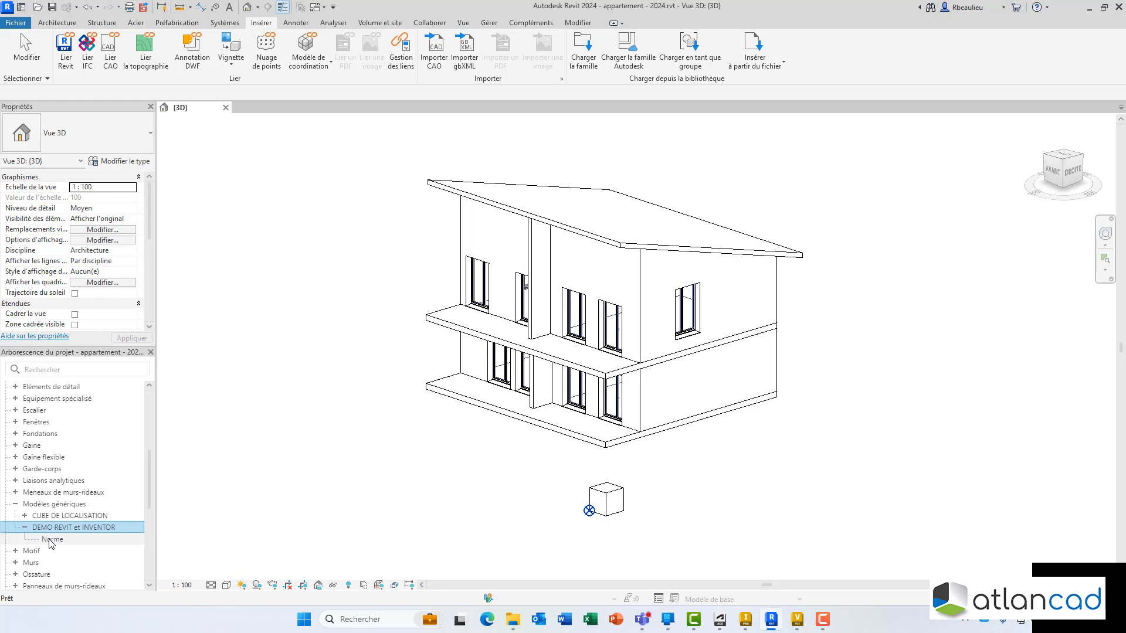
left_click_drag(50, 543, 324, 425)
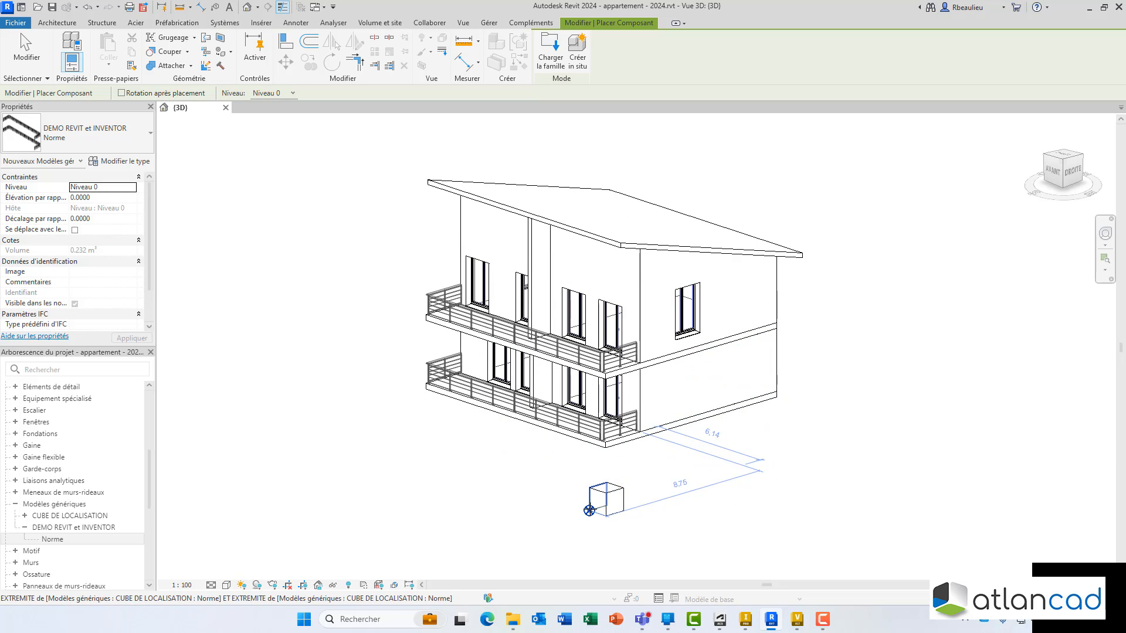
left_click(589, 511)
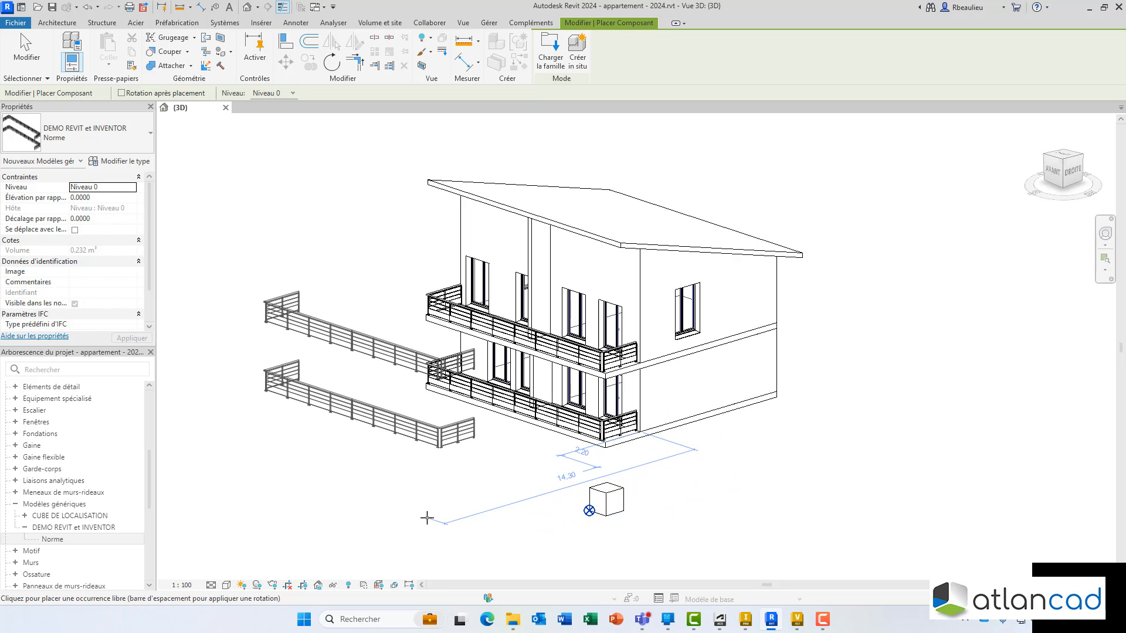
key("Escape")
key("Escape")
middle_click_drag(434, 455, 460, 462, "shift")
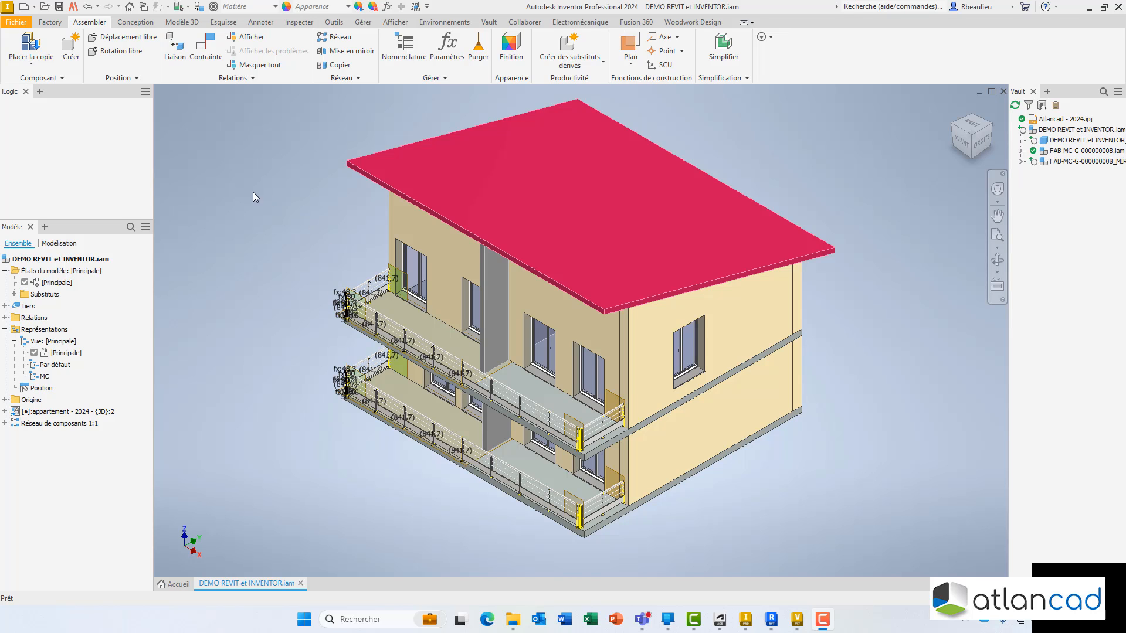
Step: Switch to Inventor and activate the MC view representation of the DEMO REVIT et INVENTOR assembly to isolate the railings
middle_click_drag(272, 280, 289, 261, "shift")
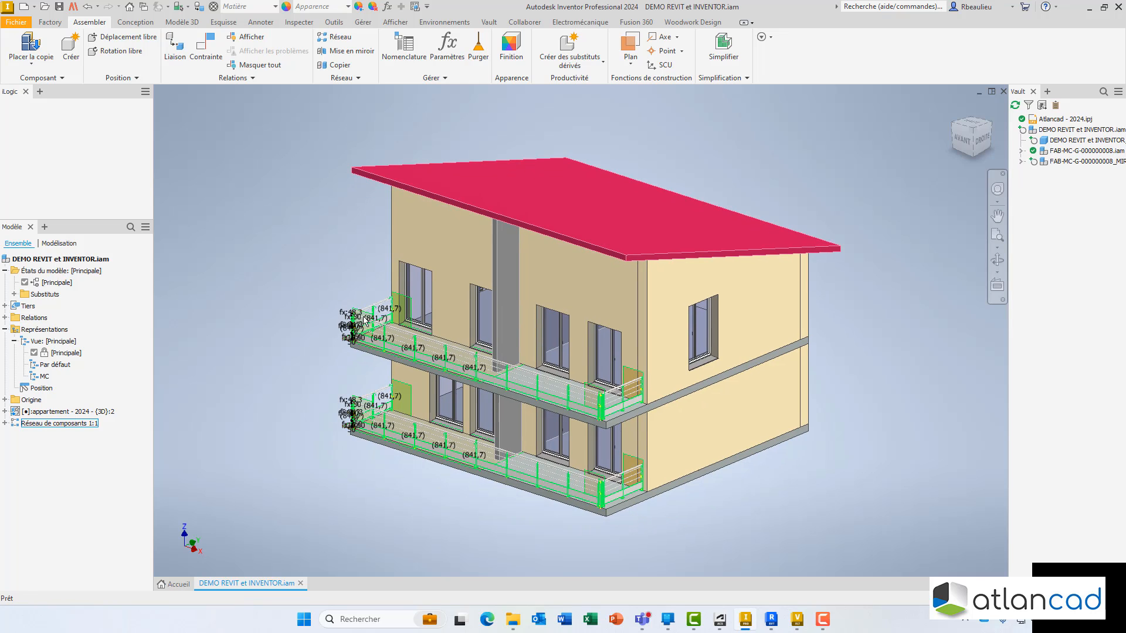
double_click(42, 376)
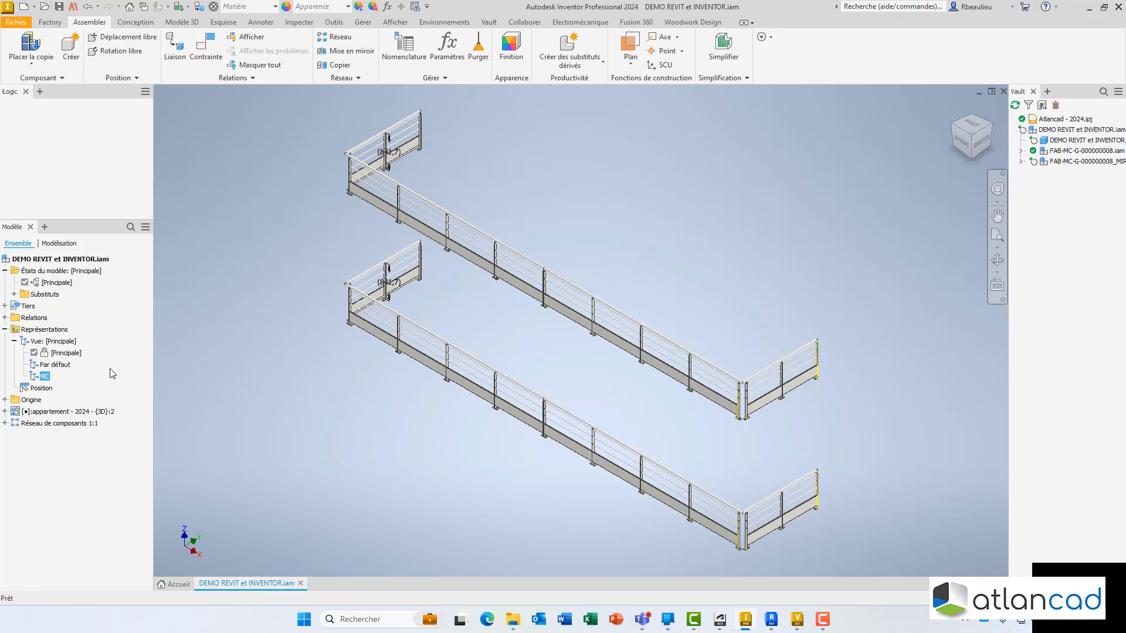
mouse_move(237, 321)
middle_mouse_down("shift")
mouse_move(258, 307)
mouse_move(248, 305)
middle_mouse_up("shift")
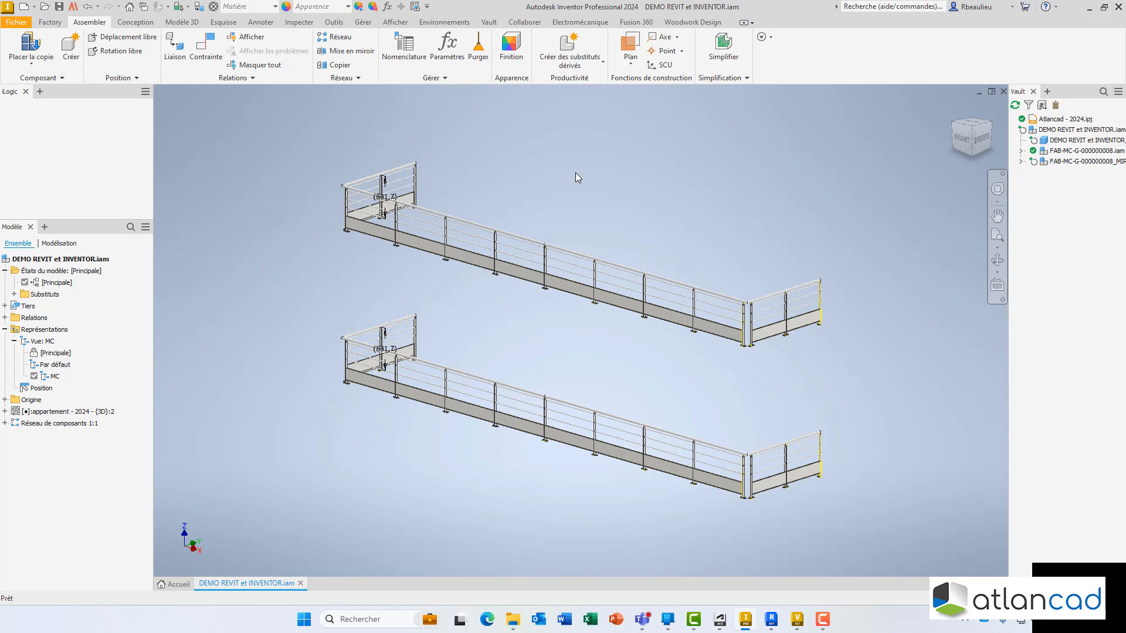
middle_click_drag(311, 252, 309, 259)
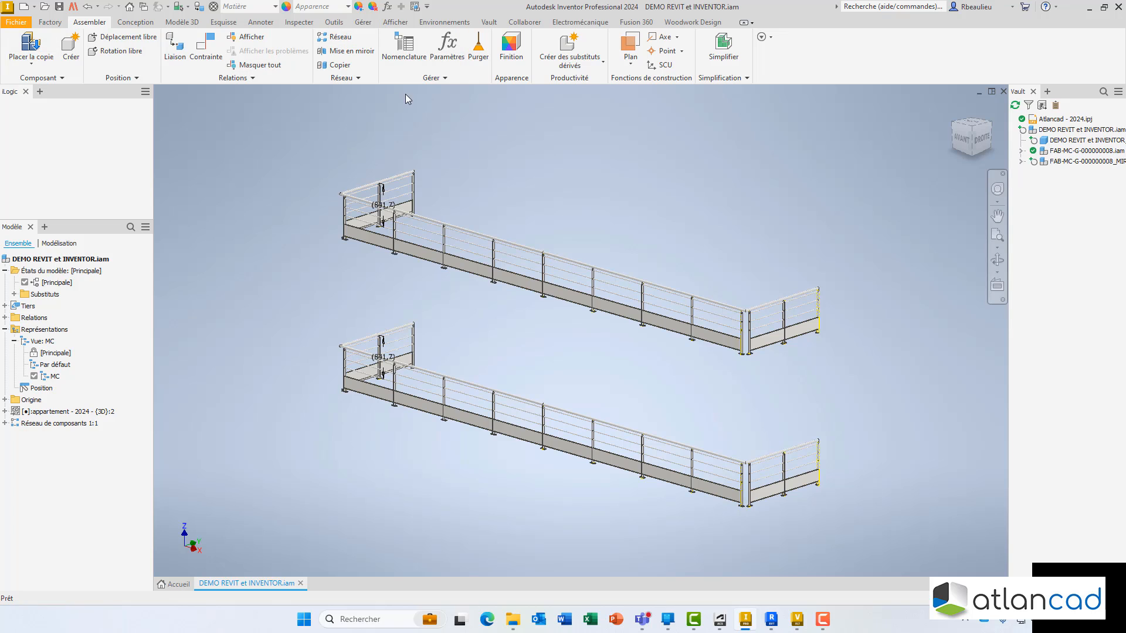
Step: Start Simplify on the MC view and re-include the post base plates among the parts excluded below the 0,30 m diagonal
left_click(720, 57)
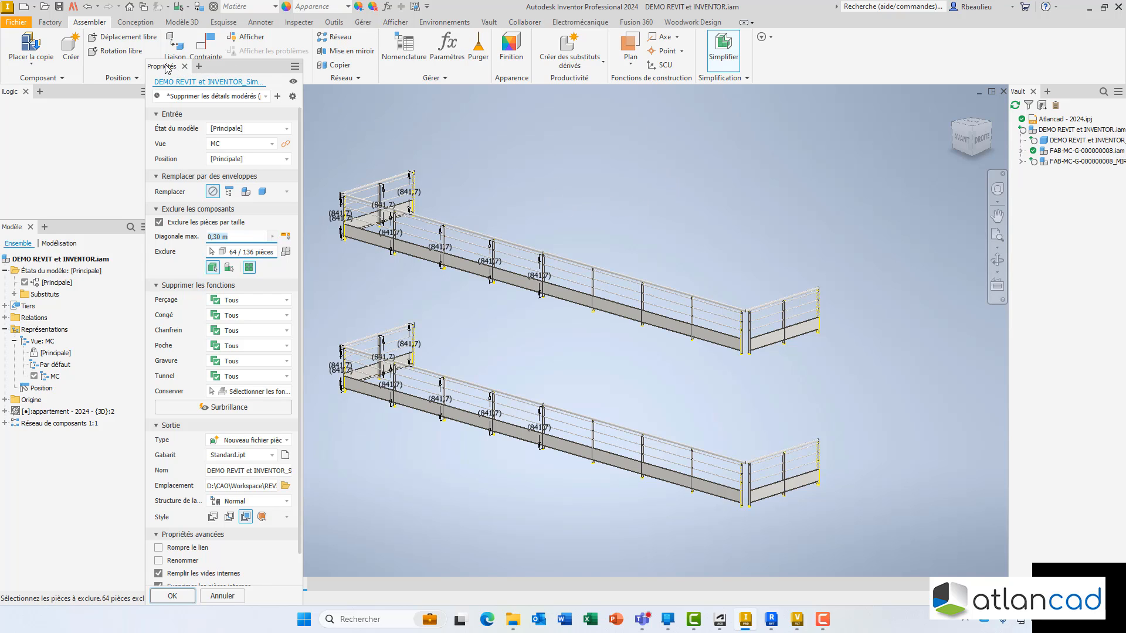
left_click_drag(172, 70, 197, 41)
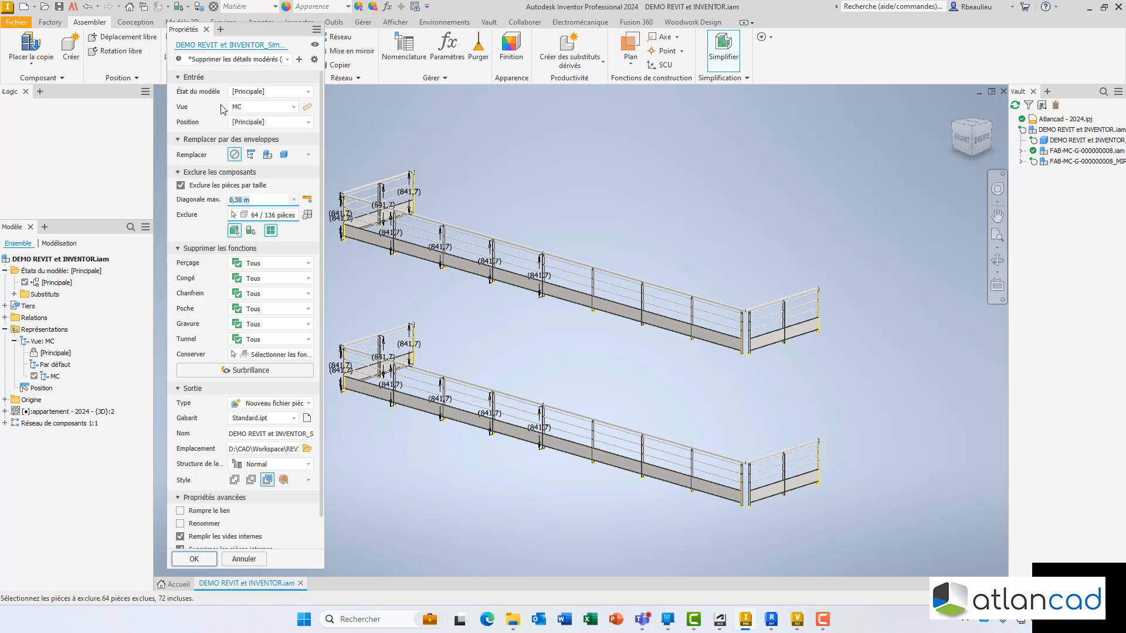
left_click(307, 215)
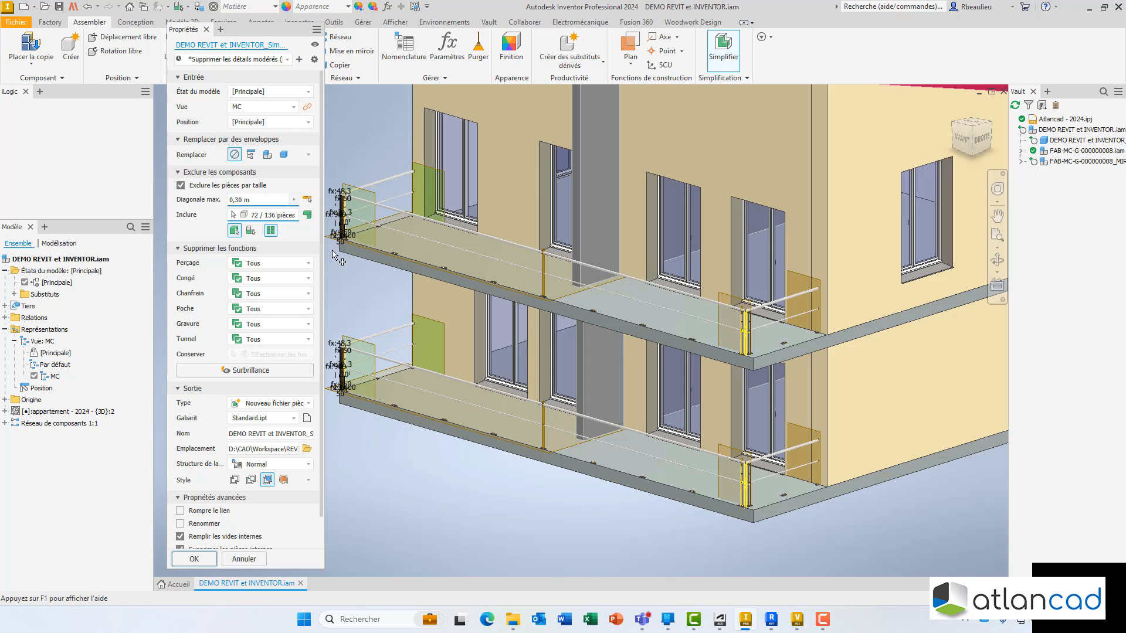
scroll(431, 271, "up", 5)
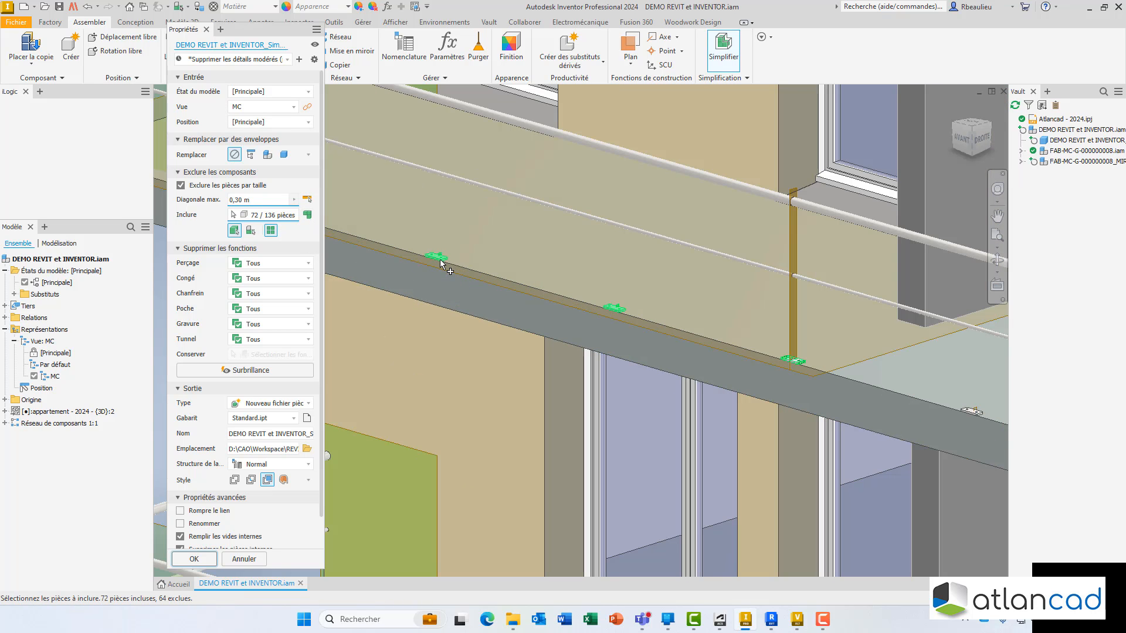
left_click(448, 266)
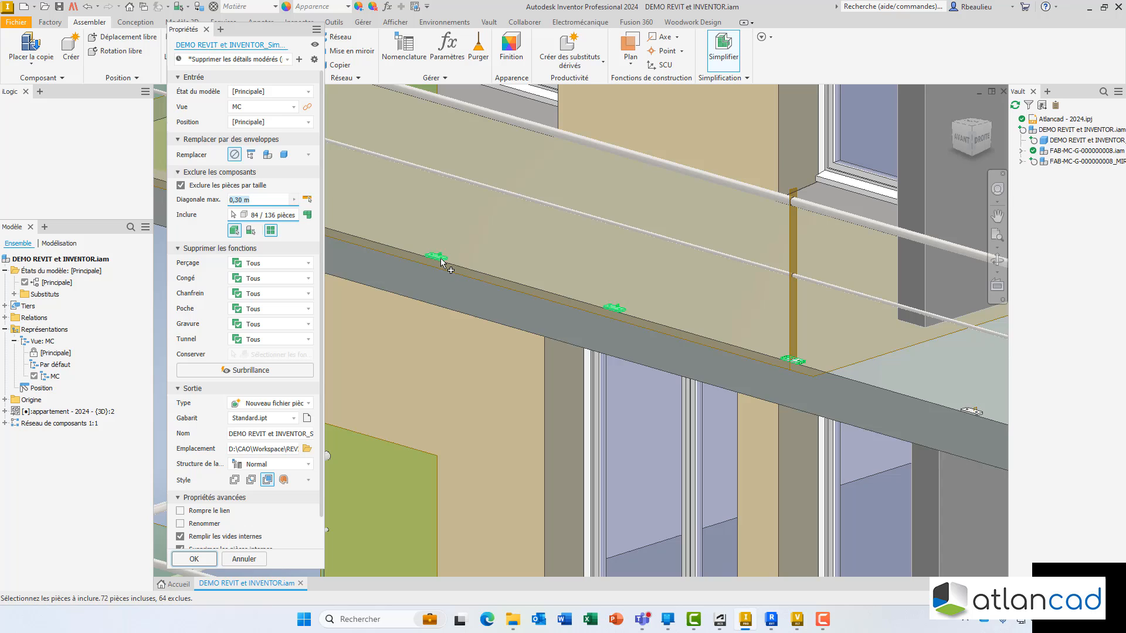
left_click(792, 360)
left_click(973, 414)
scroll(622, 348, "down", 5)
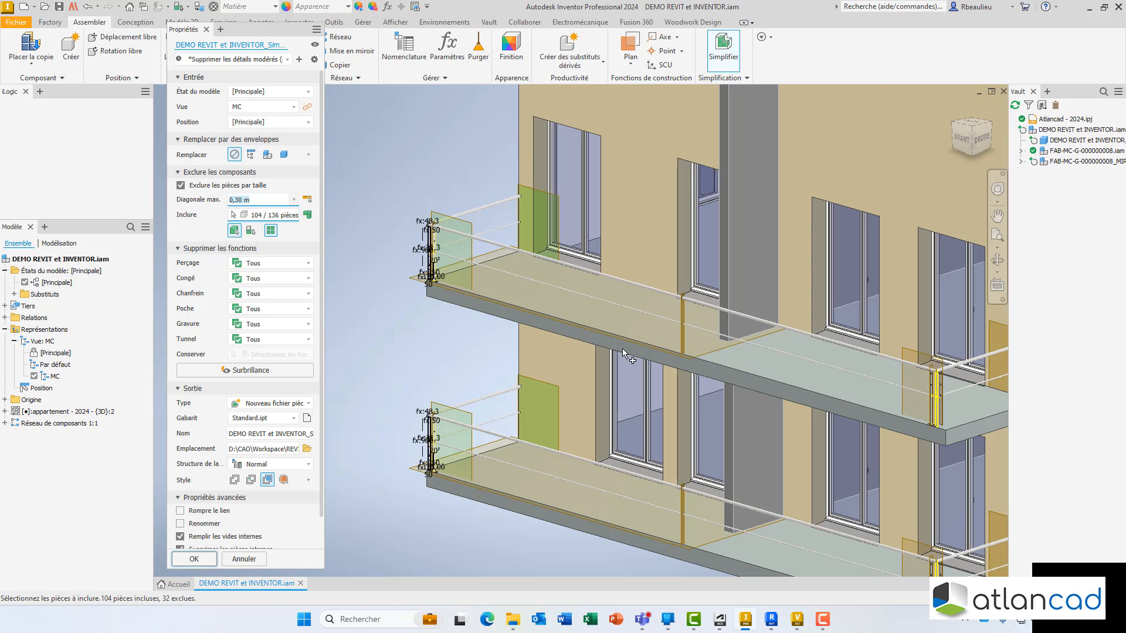
left_click(307, 214)
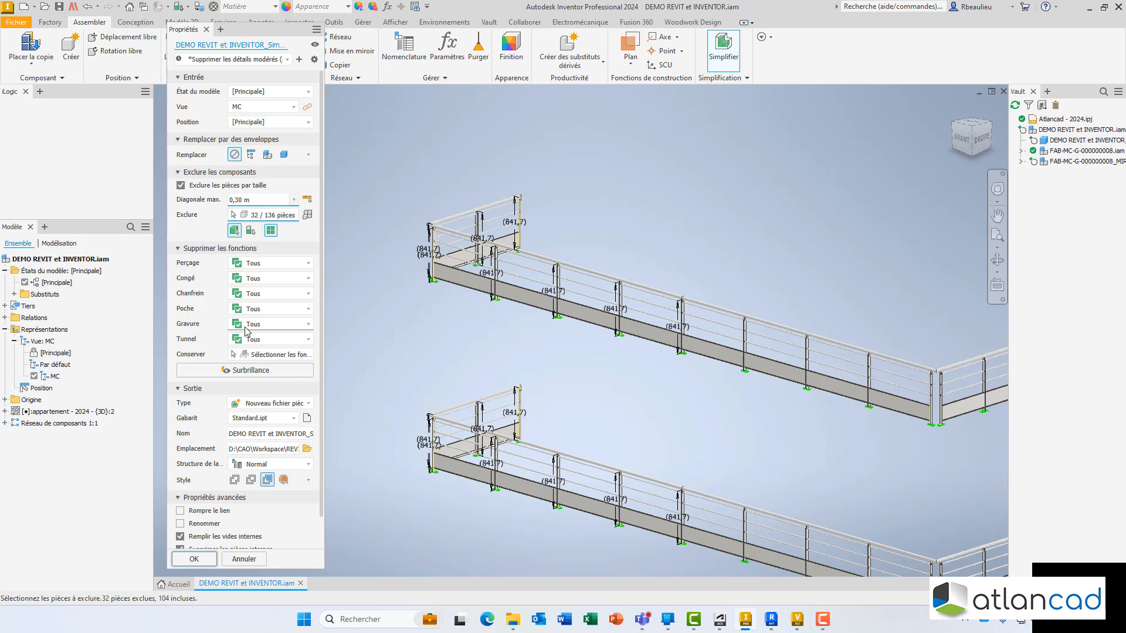
Step: Set pocket removal to Plage with a 0,10 m maximum depth and the output type to Modèle Revit (RVT)
scroll(257, 309, "down", 1)
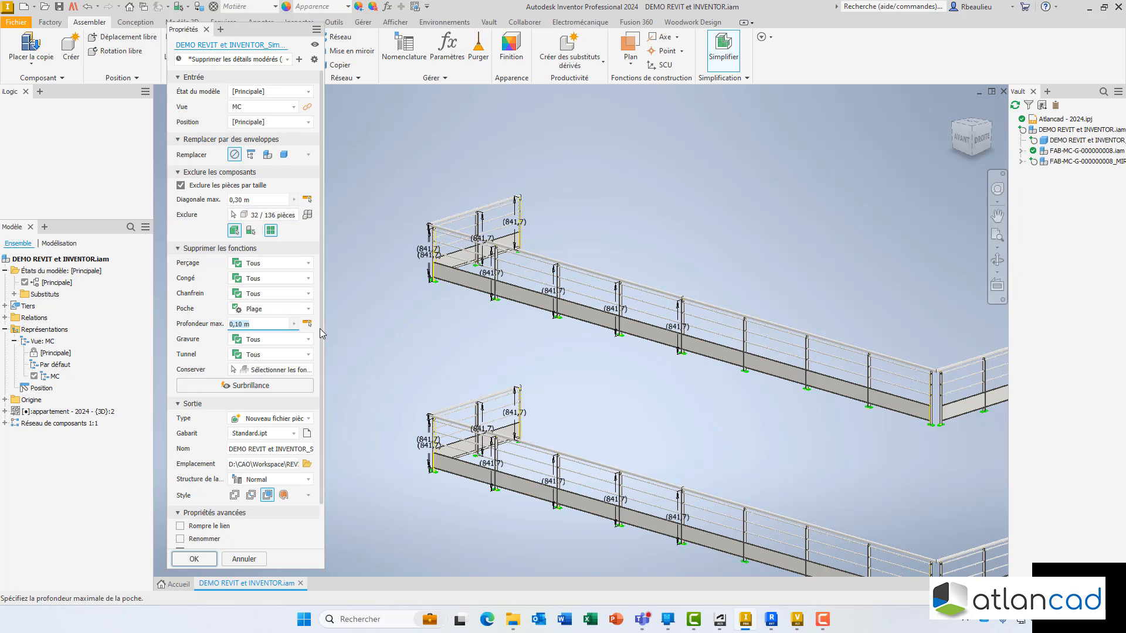
left_click_drag(321, 332, 319, 382)
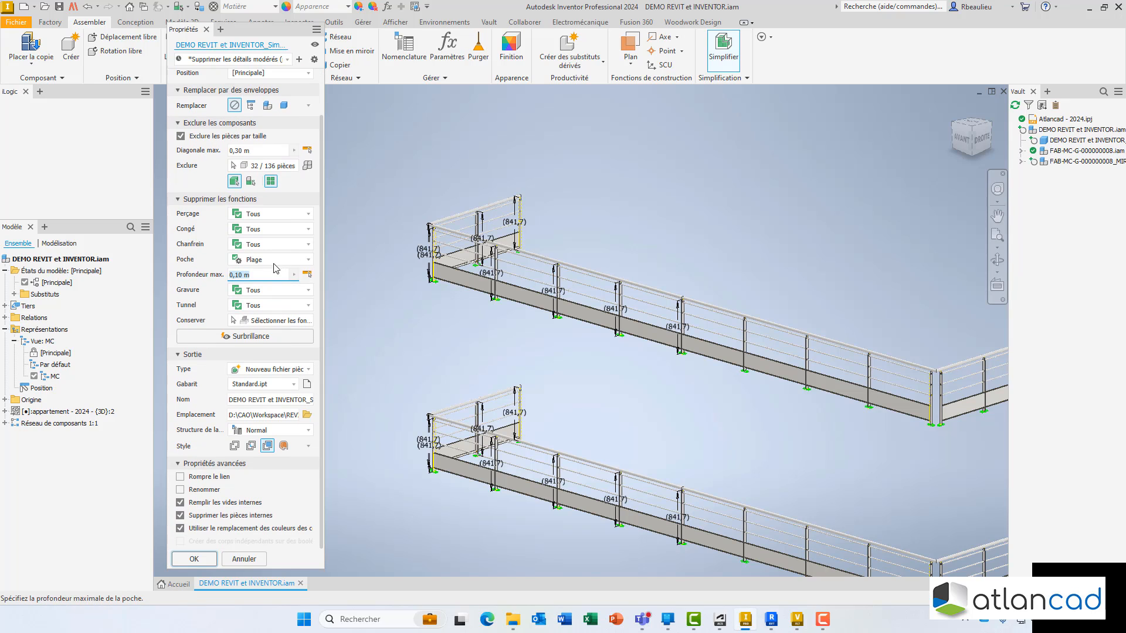
left_click(260, 372)
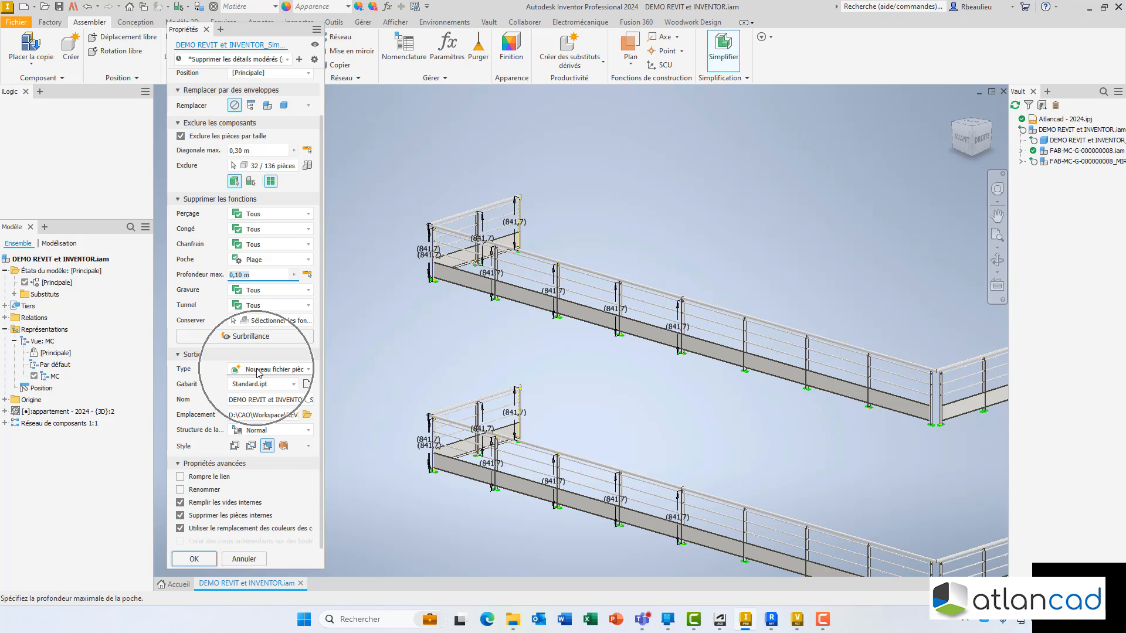
left_click(308, 371)
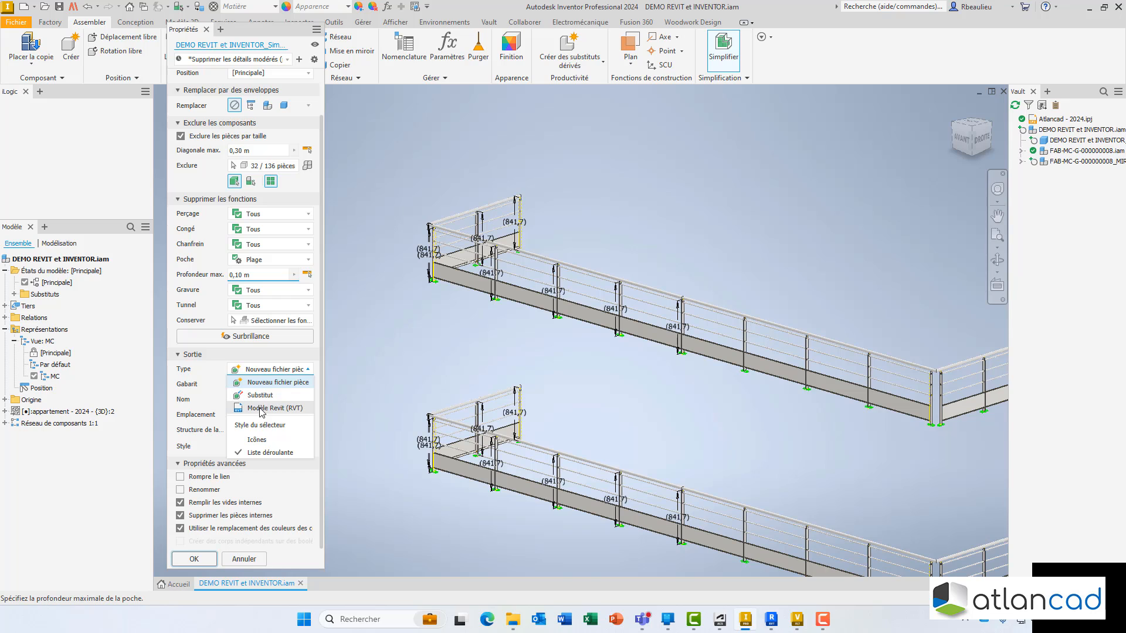
left_click(277, 409)
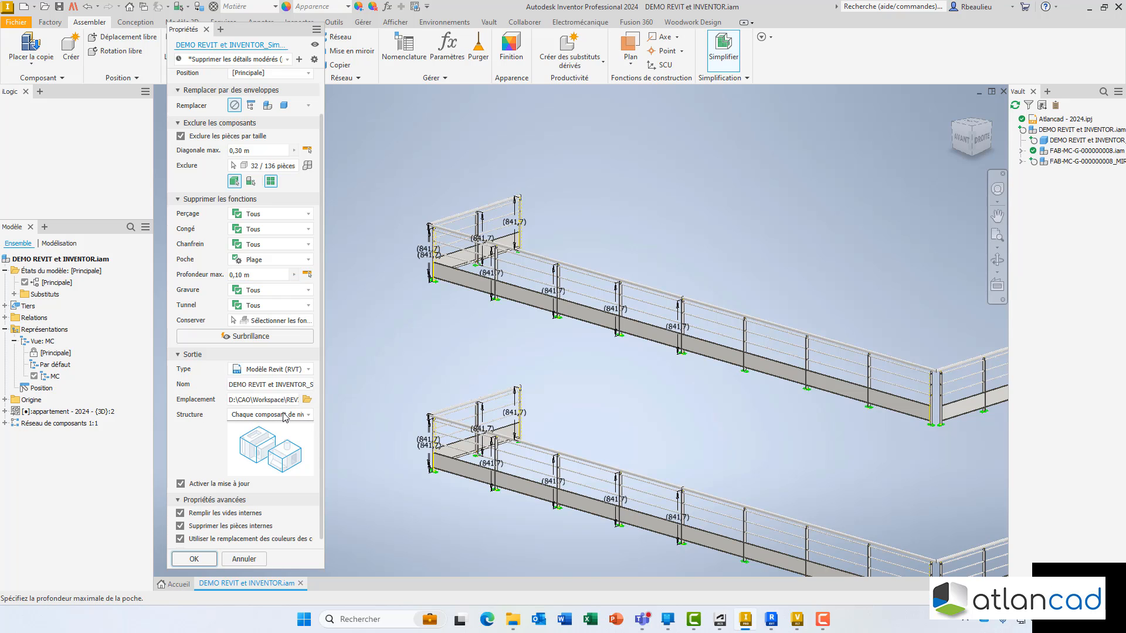
Step: Set the output structure to Tous dans un élément and generate the simplified Revit model
left_click(287, 417)
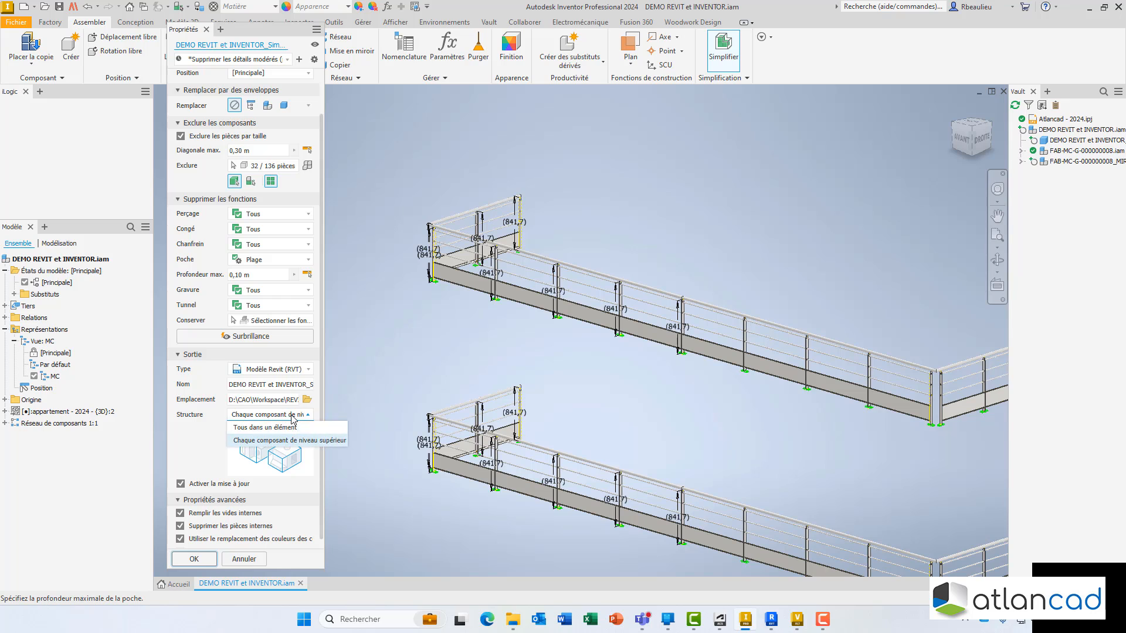
left_click(258, 428)
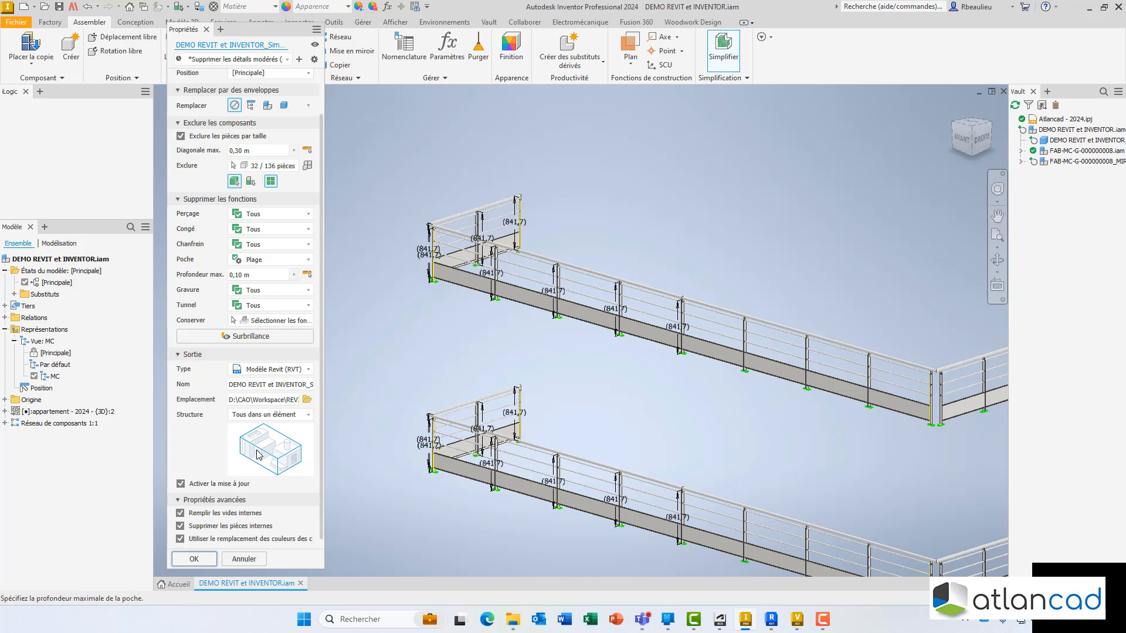
left_click(275, 414)
left_click(275, 441)
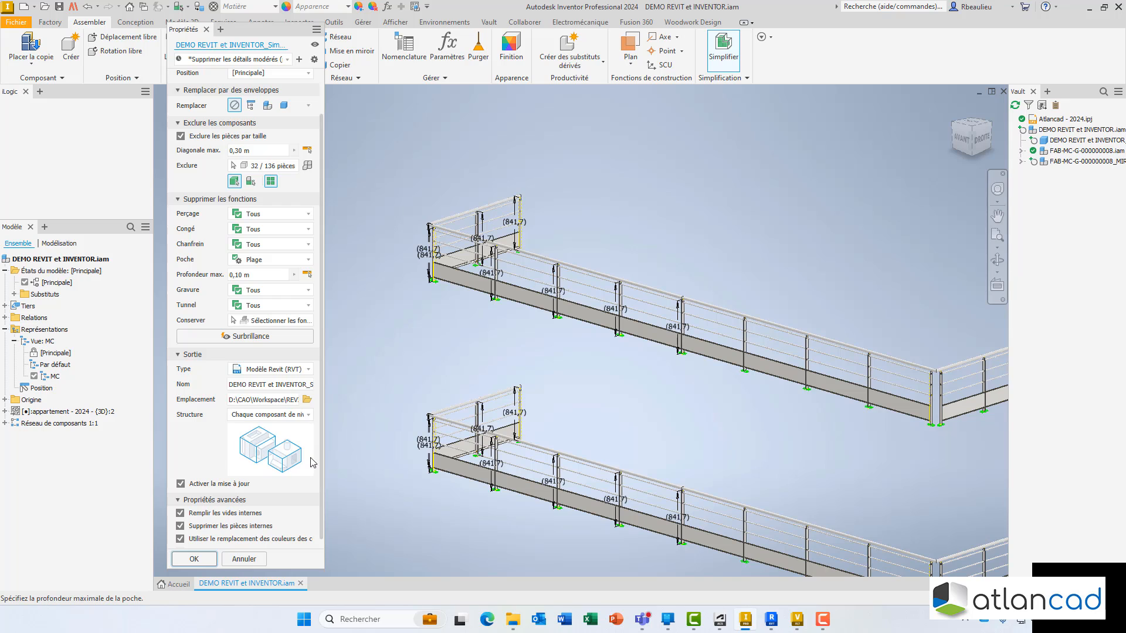
left_click(275, 414)
left_click(258, 428)
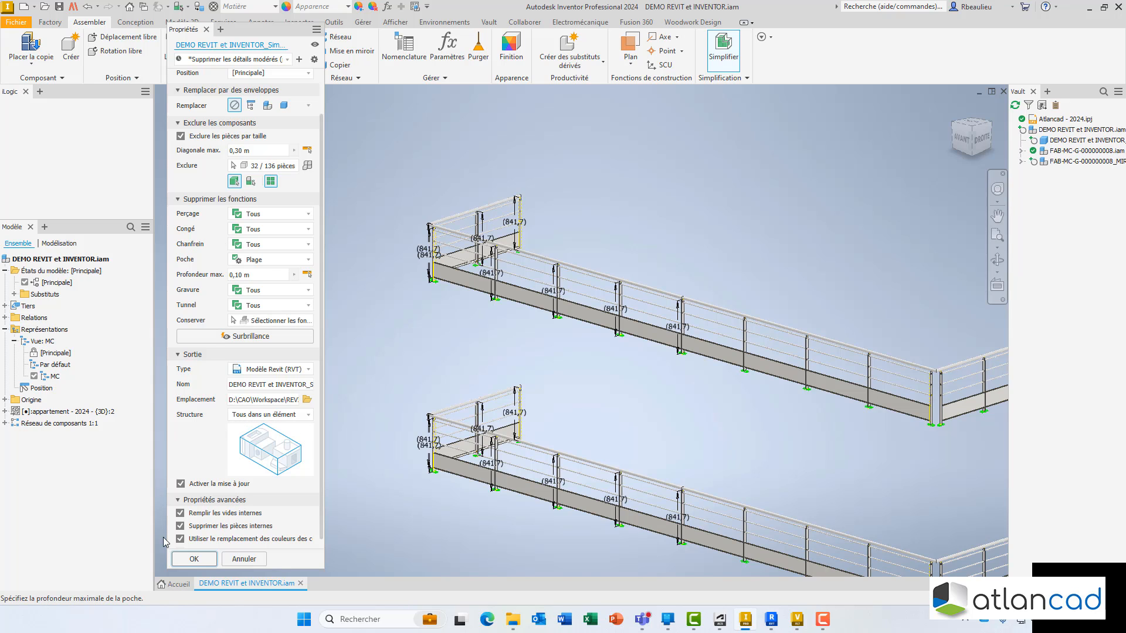
left_click(195, 559)
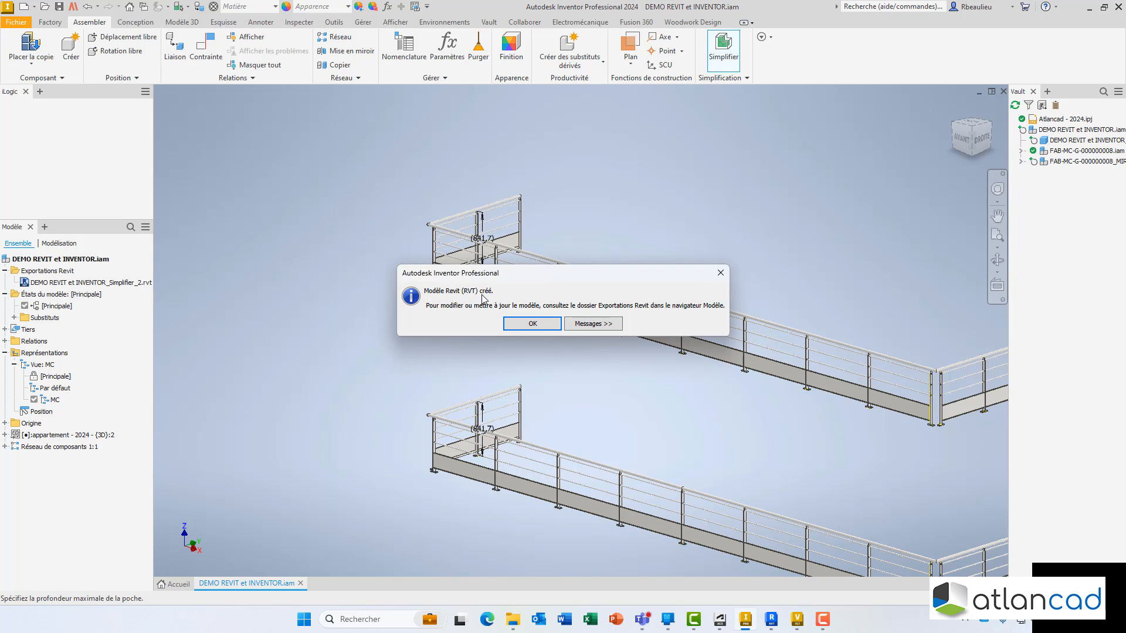
left_click(530, 324)
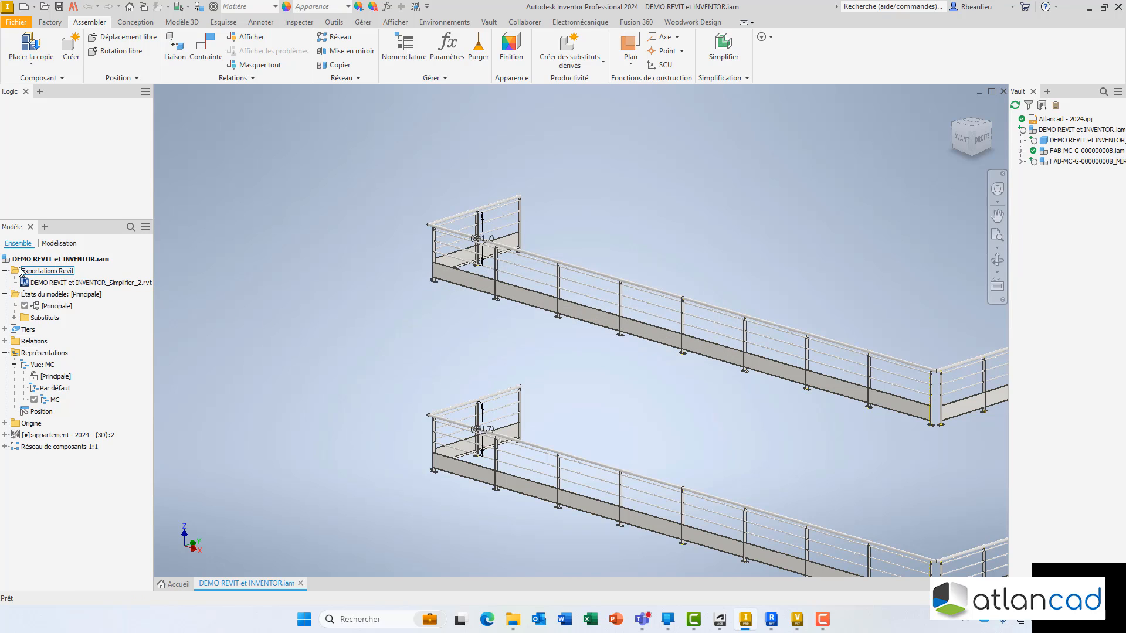
Step: Examine the railing geometry up close and check the commands available for the DEMO REVIT et INVENTOR_Simplifier_2.rvt export
middle_click_drag(393, 307, 296, 262)
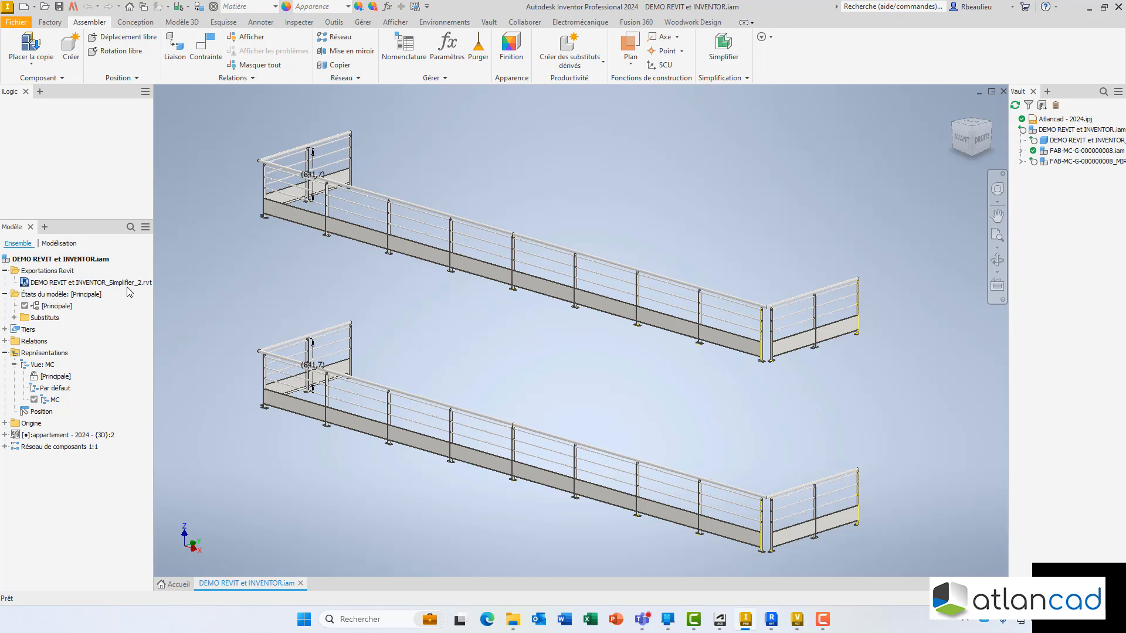
middle_click_drag(784, 354, 636, 337, "shift")
scroll(306, 277, "up", 8)
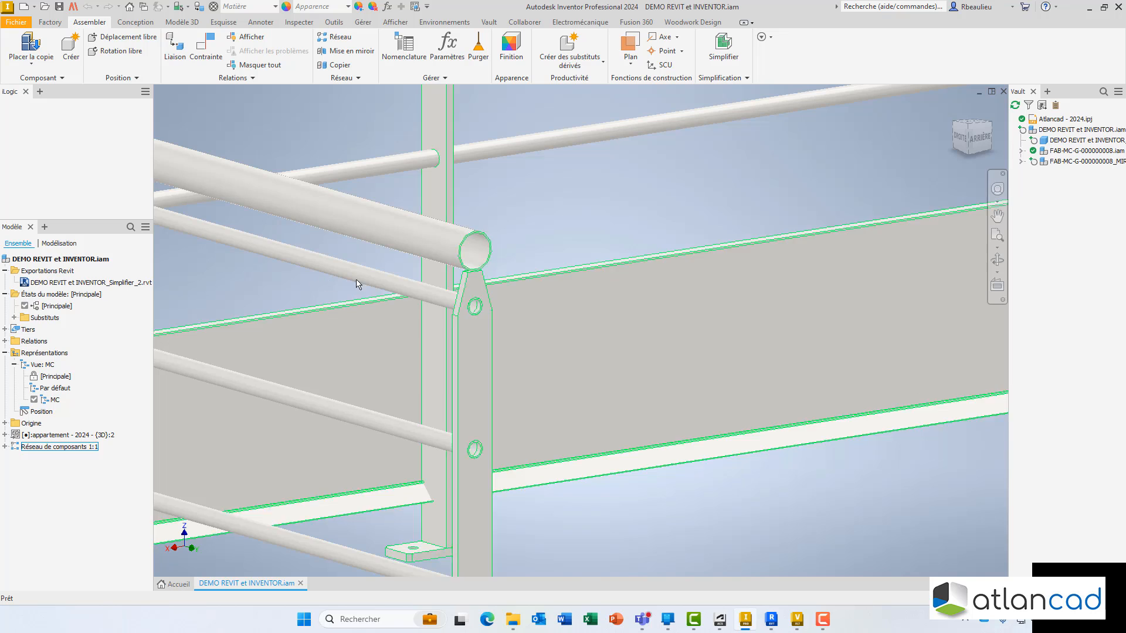
scroll(357, 282, "down", 9)
middle_click_drag(466, 317, 562, 317, "shift")
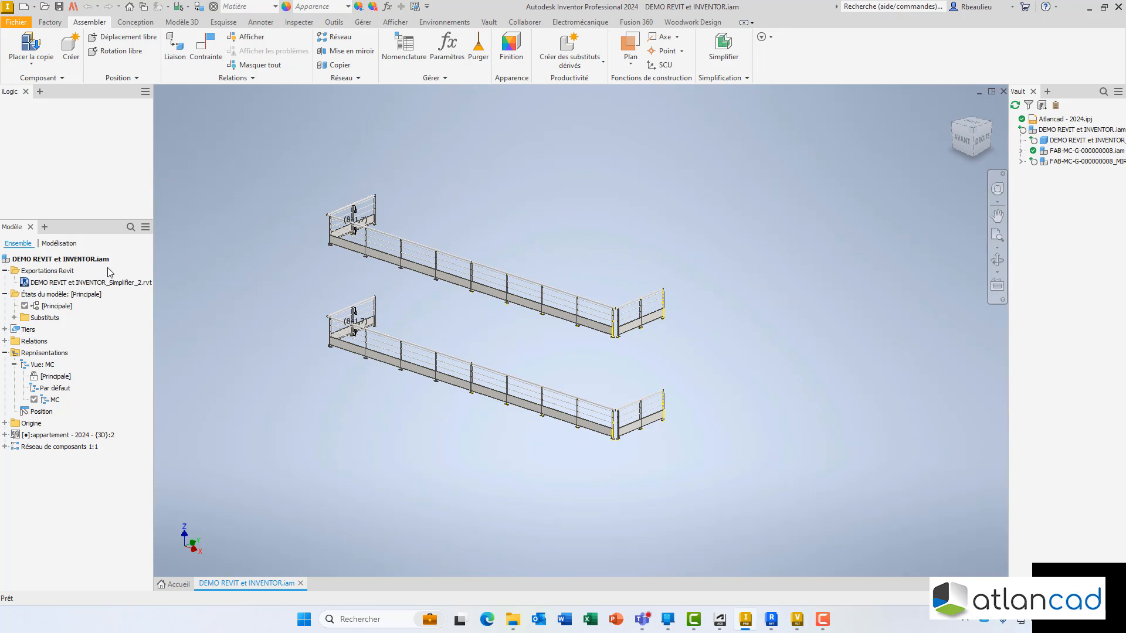
left_click(88, 283)
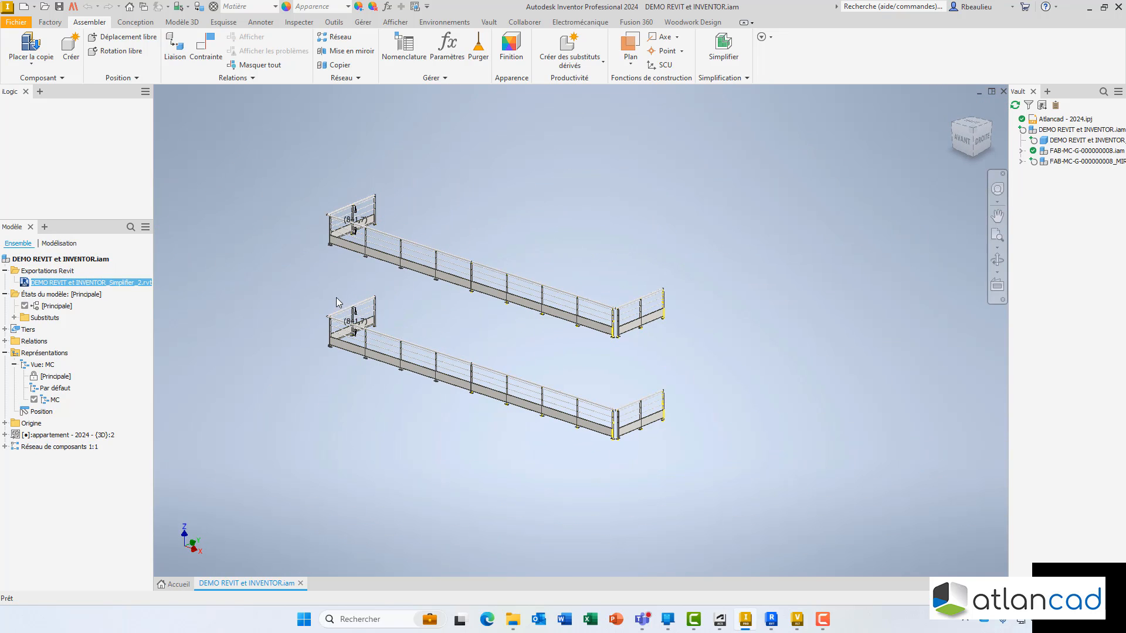
middle_click_drag(336, 302, 397, 280)
left_click(320, 240)
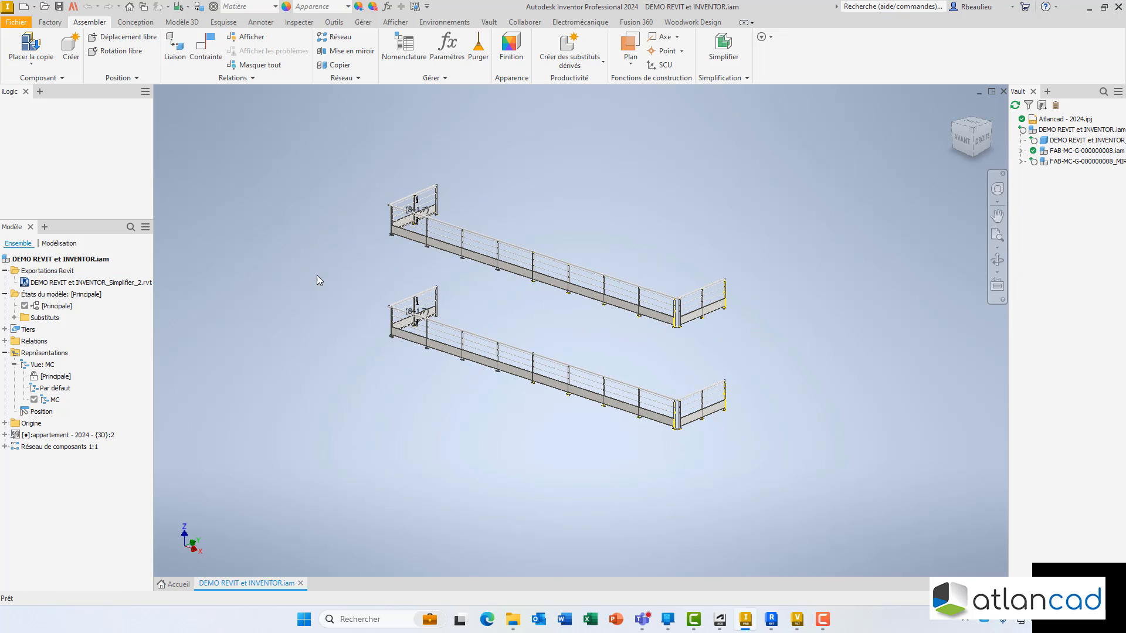
middle_click_drag(317, 280, 379, 258)
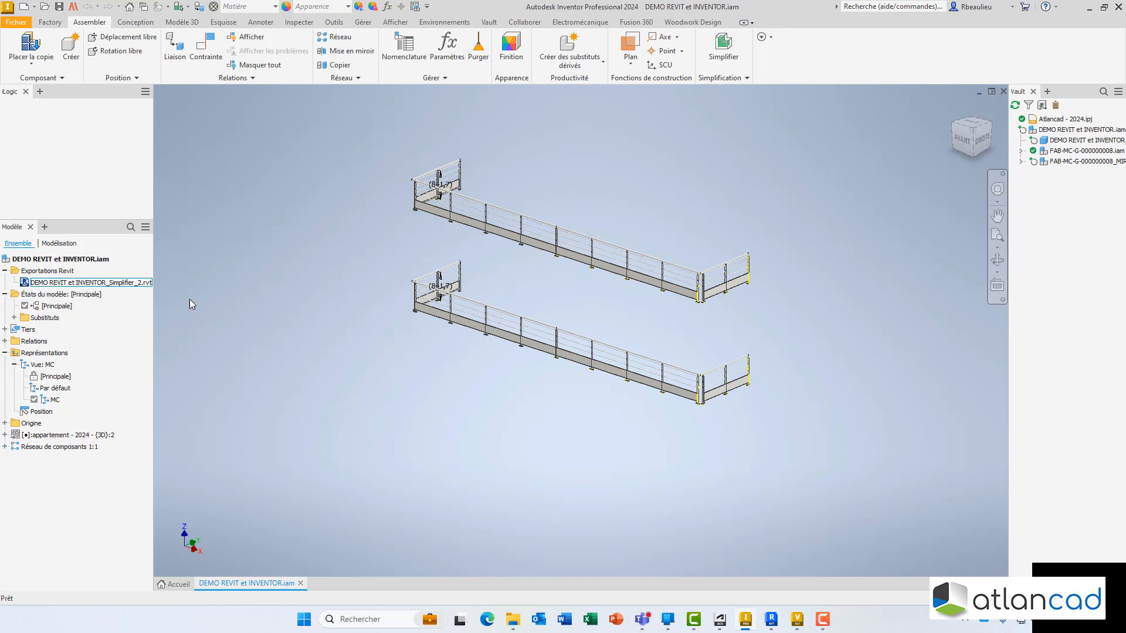
right_click(35, 283)
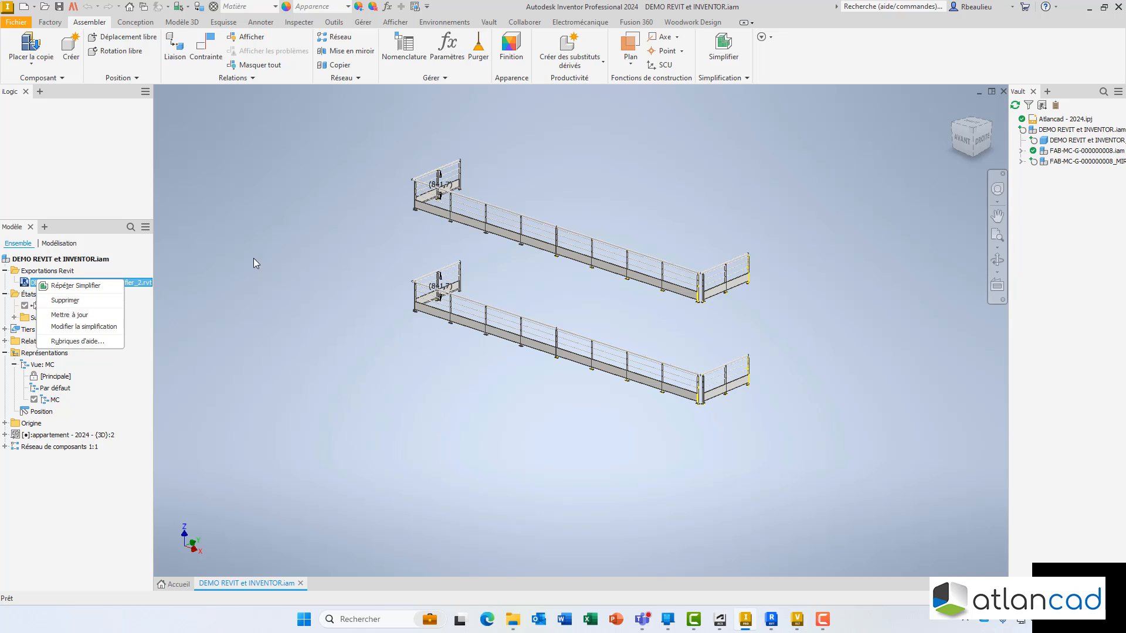
left_click(276, 258)
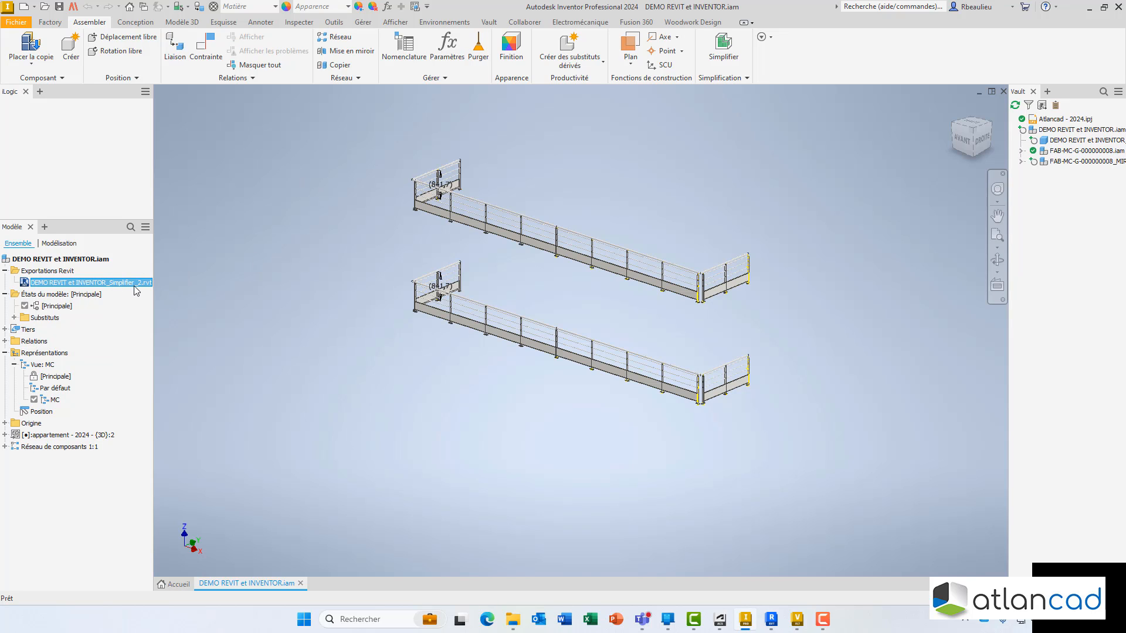
left_click(286, 301)
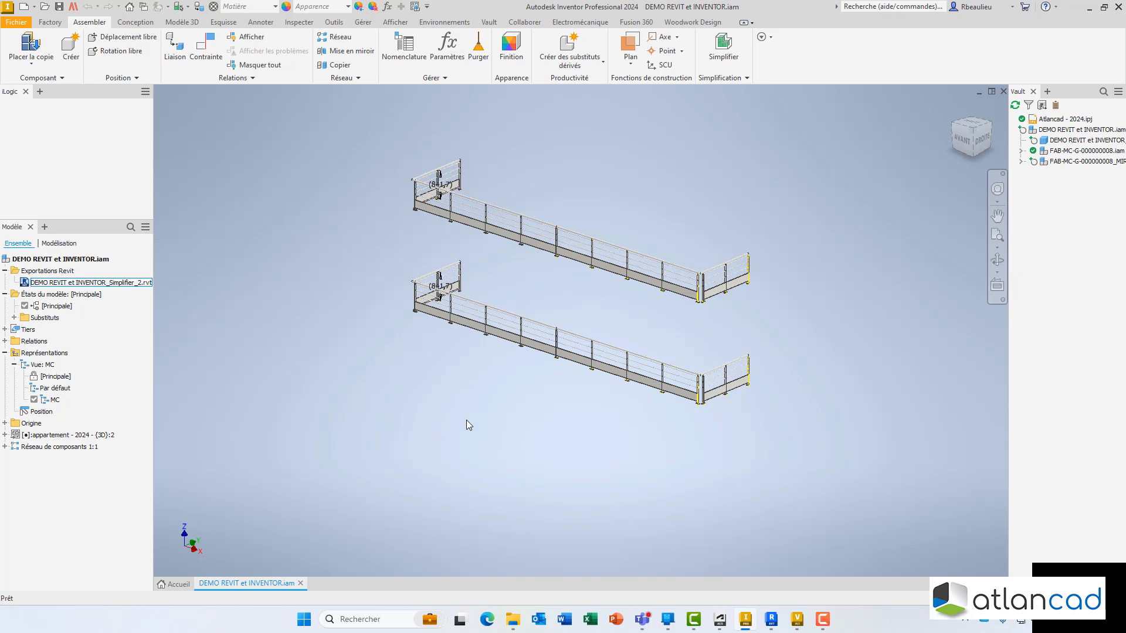
Step: Switch to Revit, delete the placed railings, and remove the DEMO REVIT et INVENTOR family from the project's generic models
left_click(773, 620)
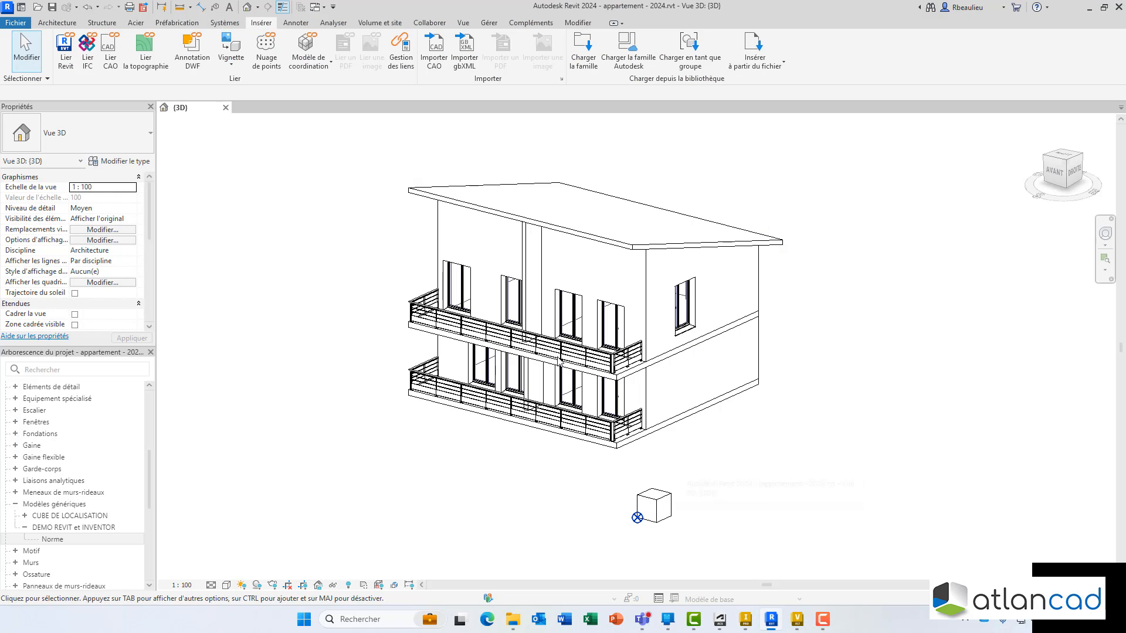
left_click(417, 317)
key("Delete")
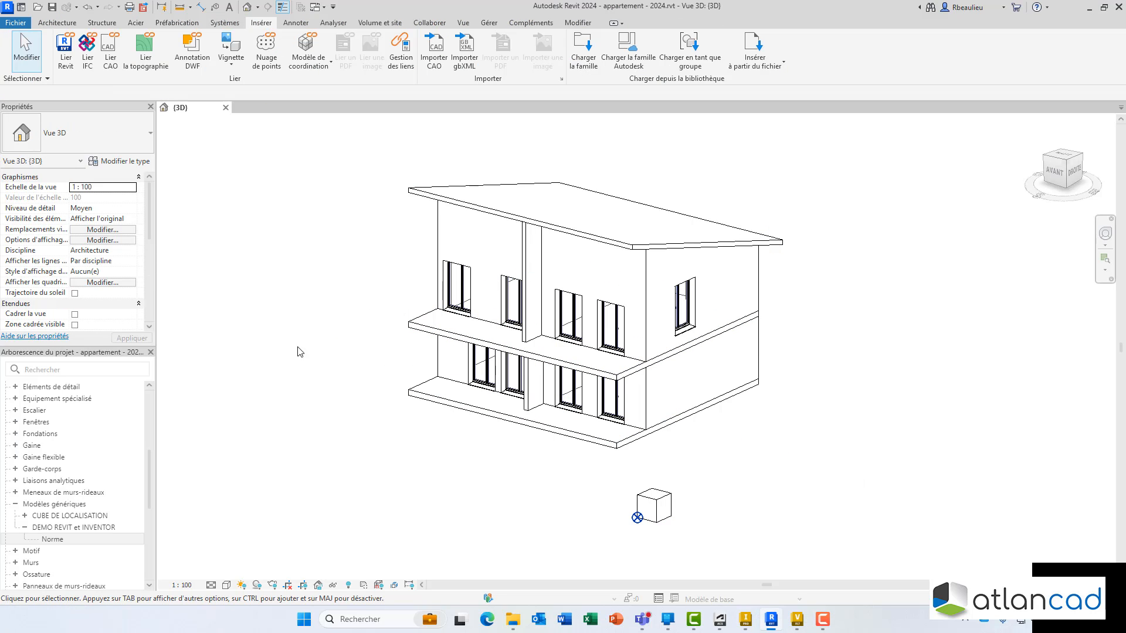
right_click(82, 527)
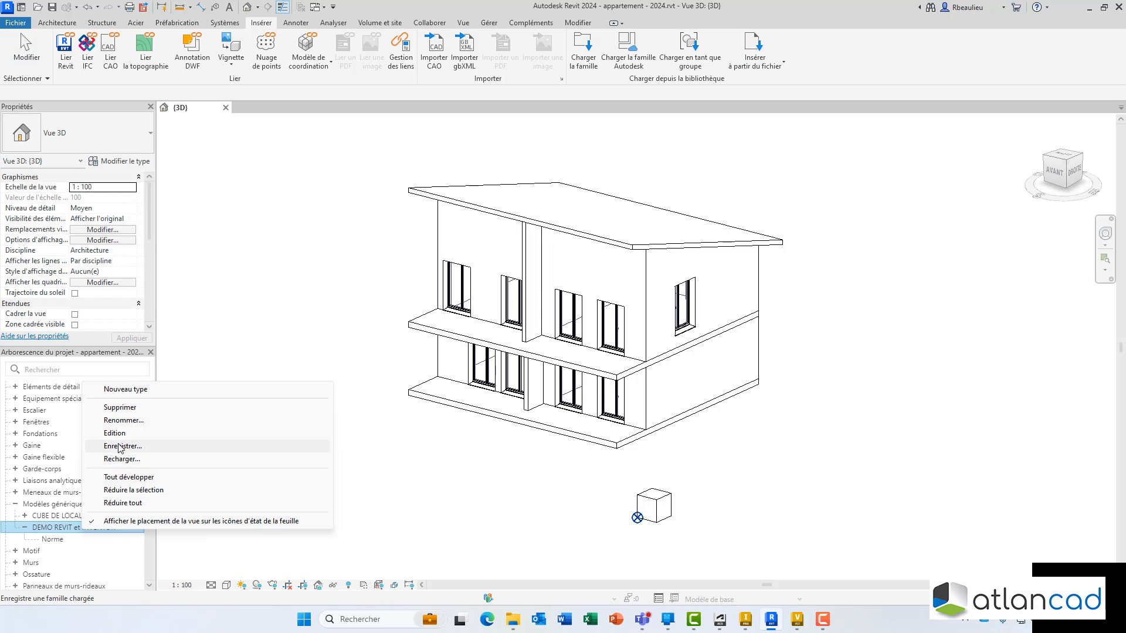
left_click(123, 408)
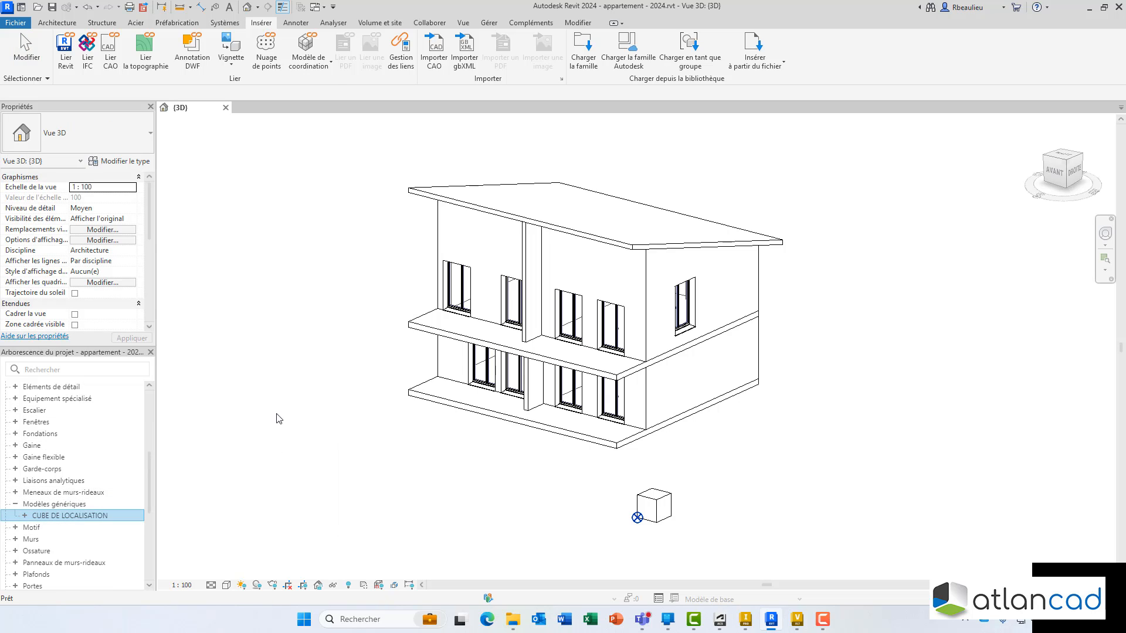
Step: Link DEMO REVIT et INVENTOR_Simplifier_2.rvt from the REVIT folder with Auto - Origine interne vers origine interne positioning
middle_click_drag(319, 390, 345, 400)
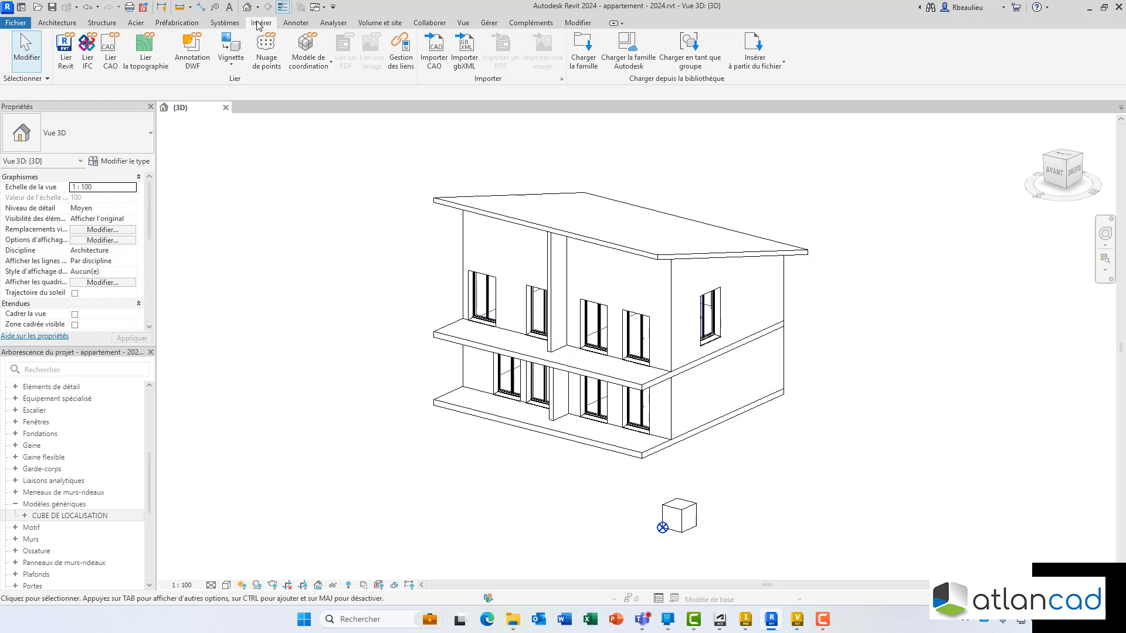
left_click(65, 48)
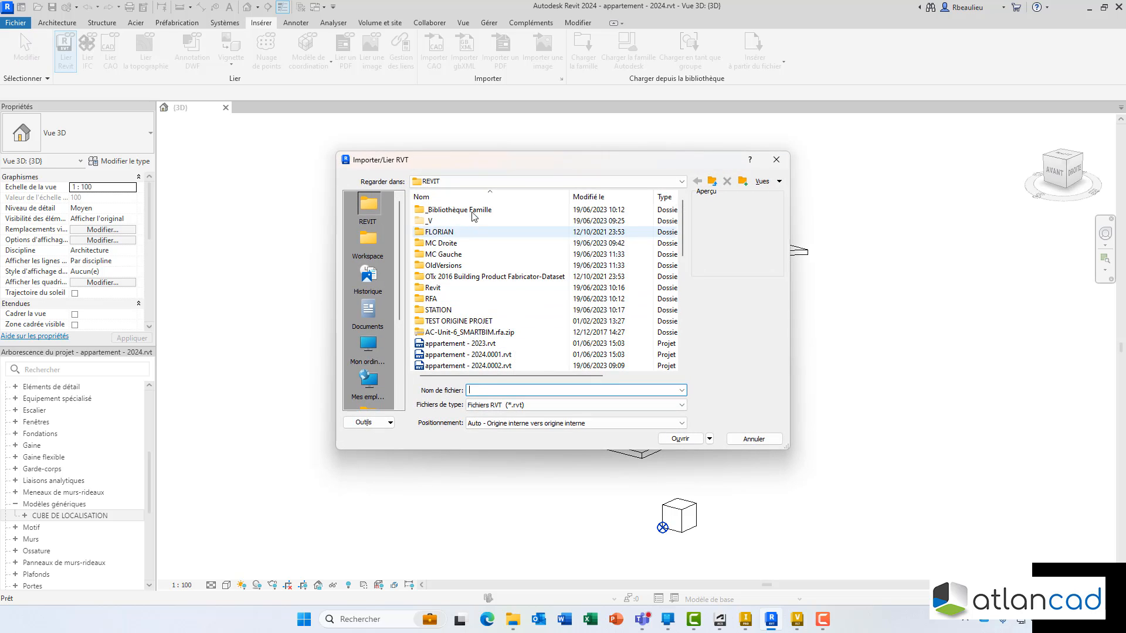
scroll(538, 343, "down", 3)
scroll(539, 342, "down", 5)
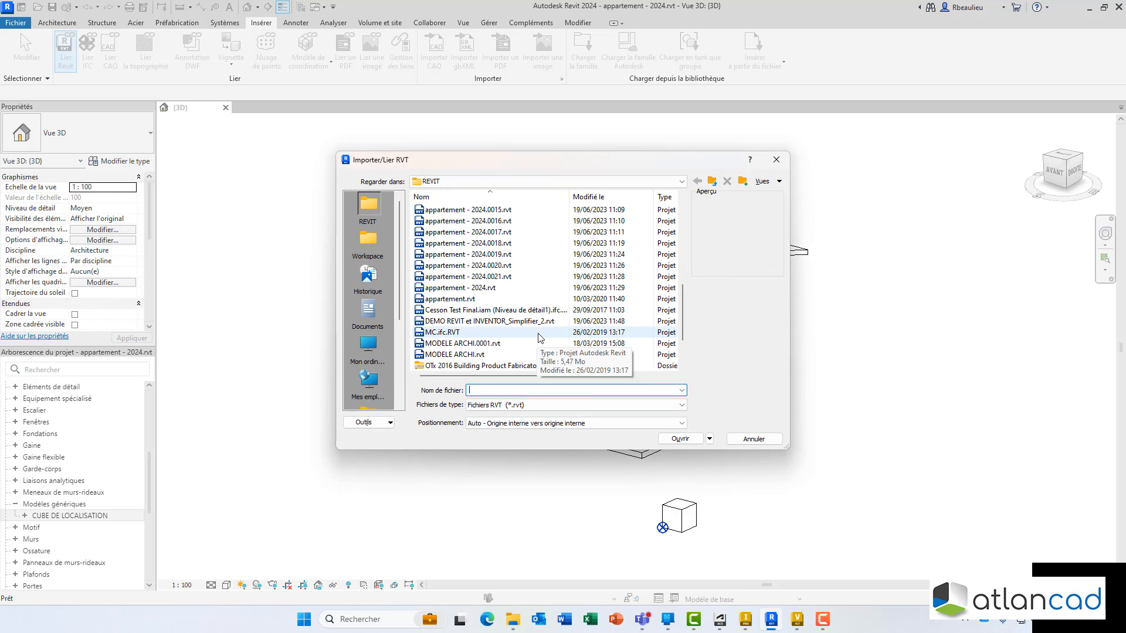
left_click_drag(569, 197, 615, 198)
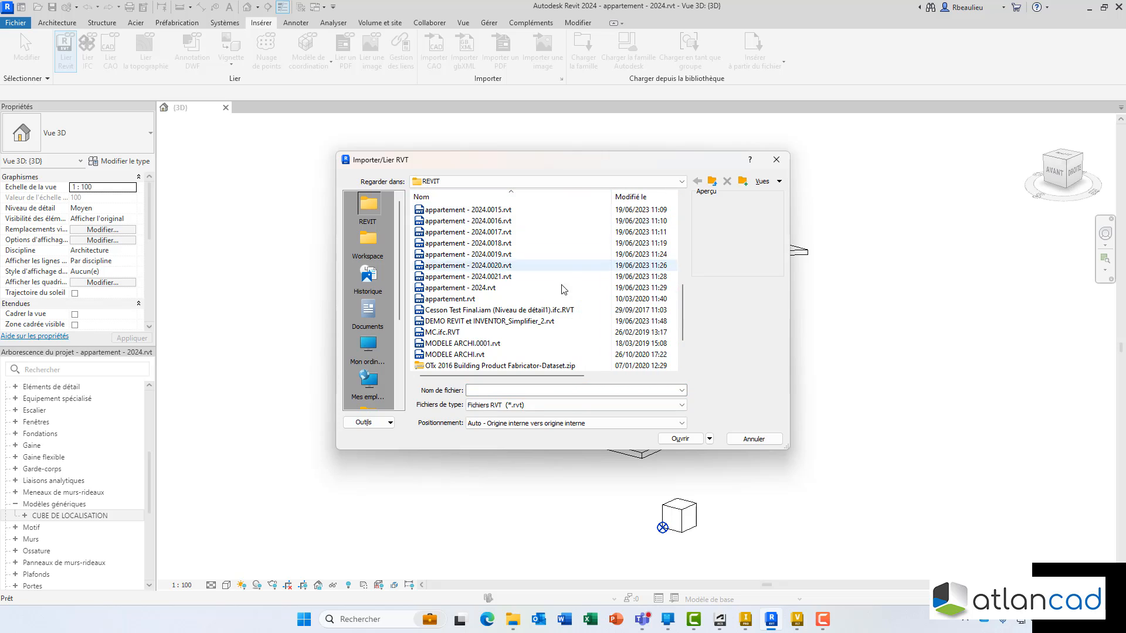
left_click(537, 324)
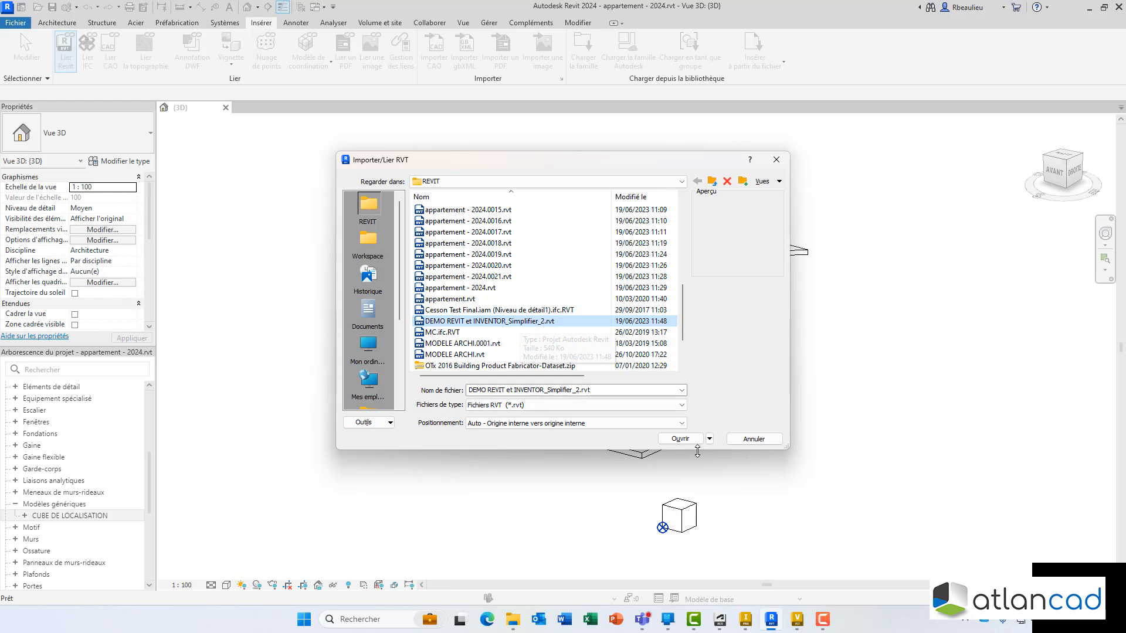
left_click(682, 441)
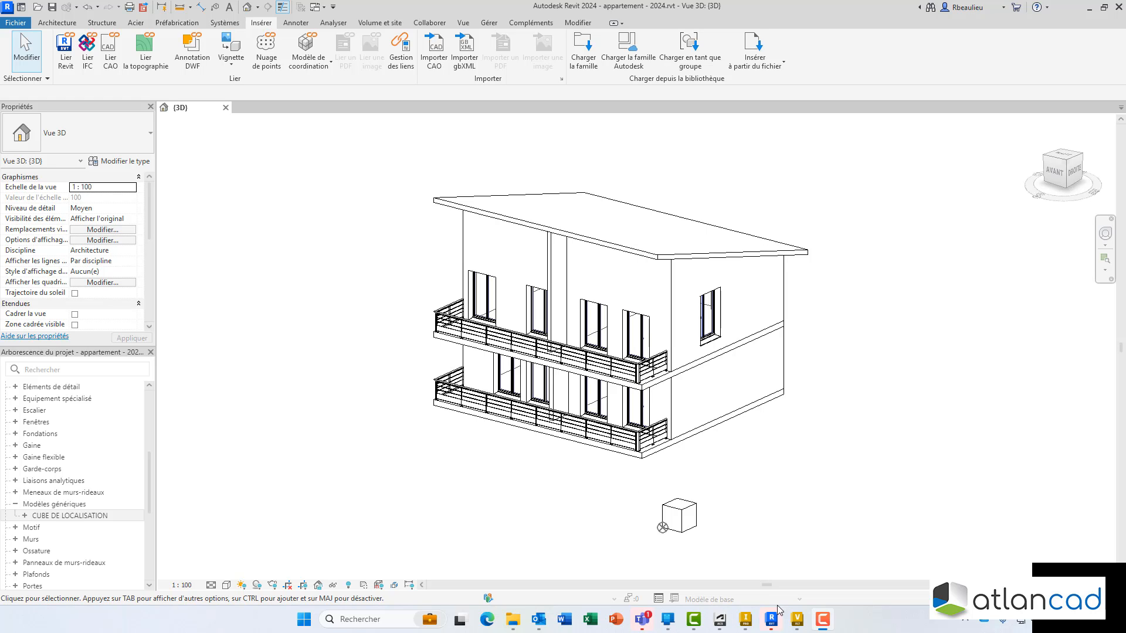
Step: Switch to Inventor and open the FAB-MC-G-000000008 railing from Elément:1 of the component pattern in its own window
left_click(754, 622)
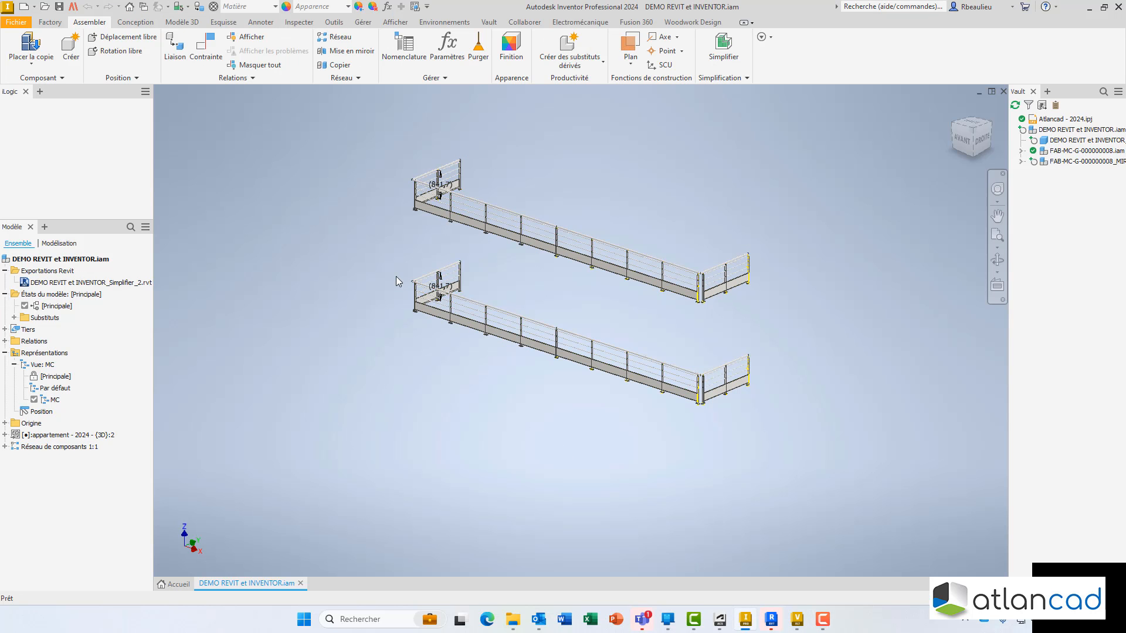
left_click(5, 446)
left_click(14, 459)
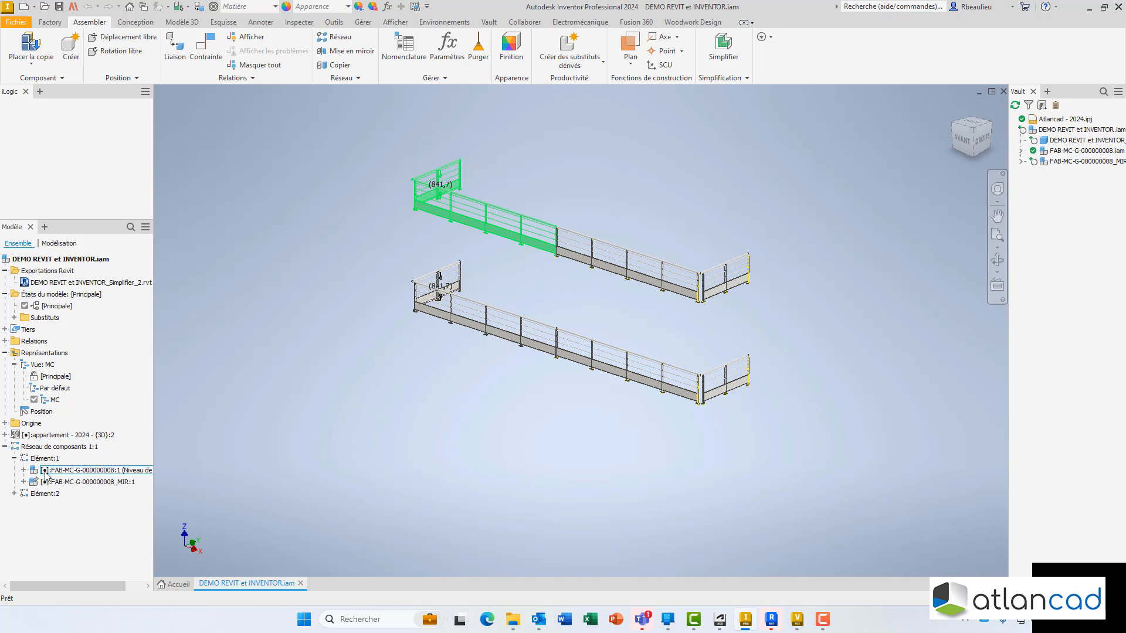
left_click(34, 474)
right_click(34, 474)
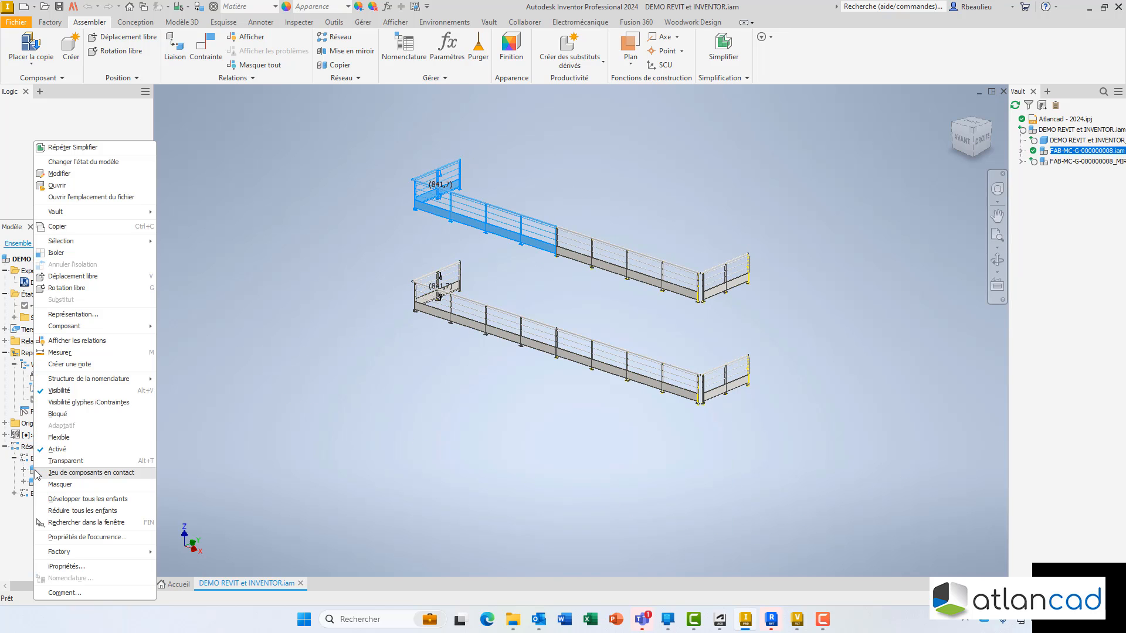
left_click(72, 184)
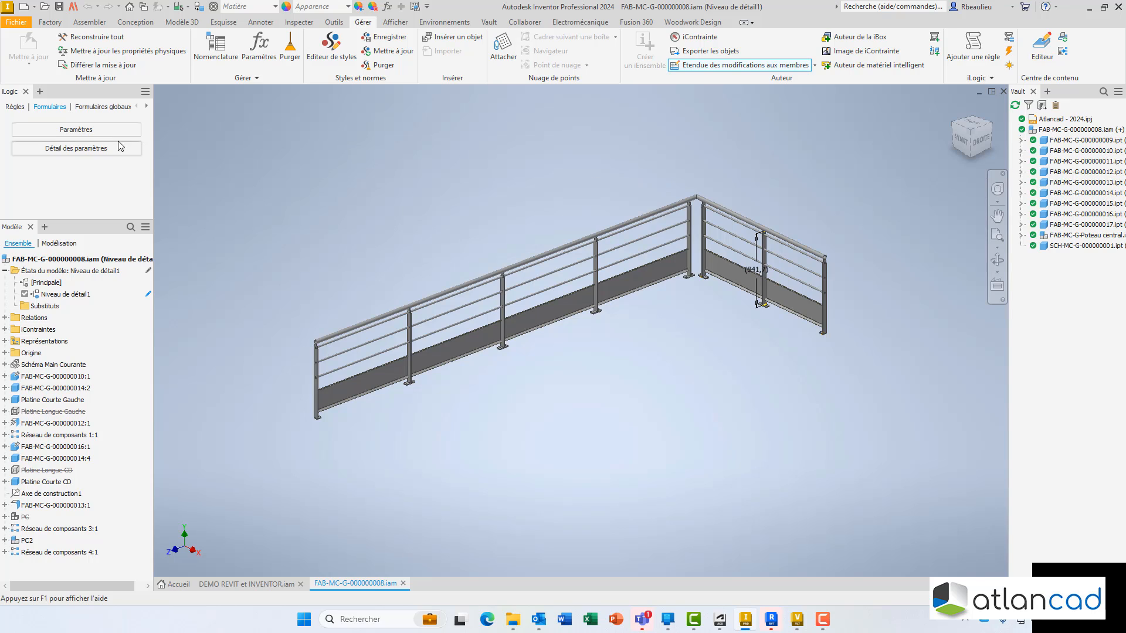
Step: Set the railing's Hauteur to 1200 mm in the Paramètres form and apply the change
left_click(76, 129)
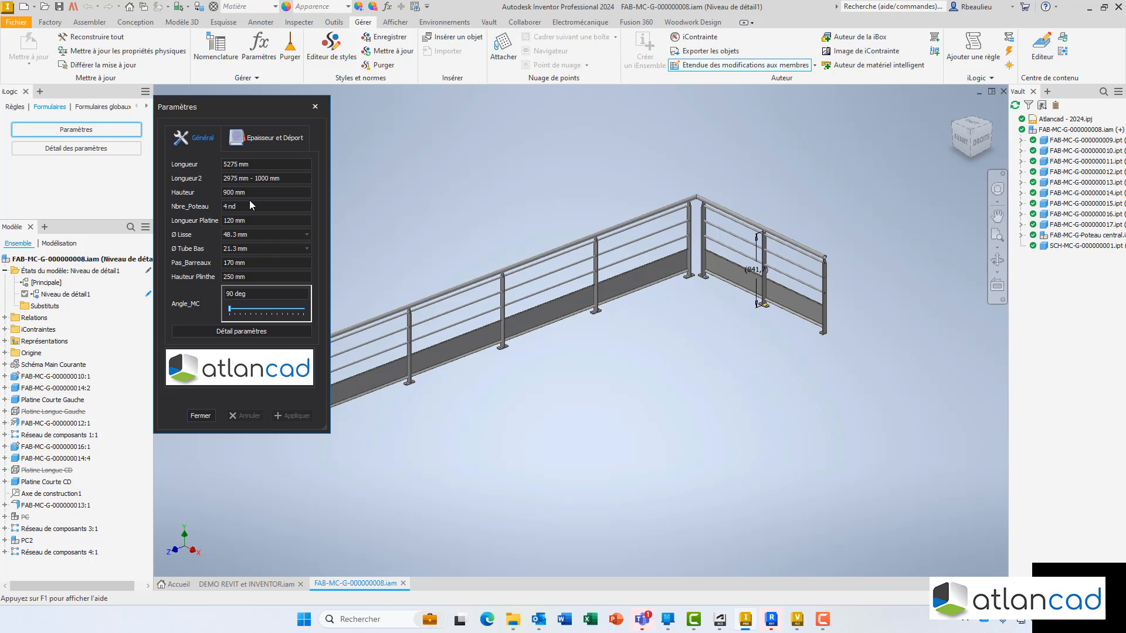
left_click_drag(248, 192, 200, 191)
type("1200")
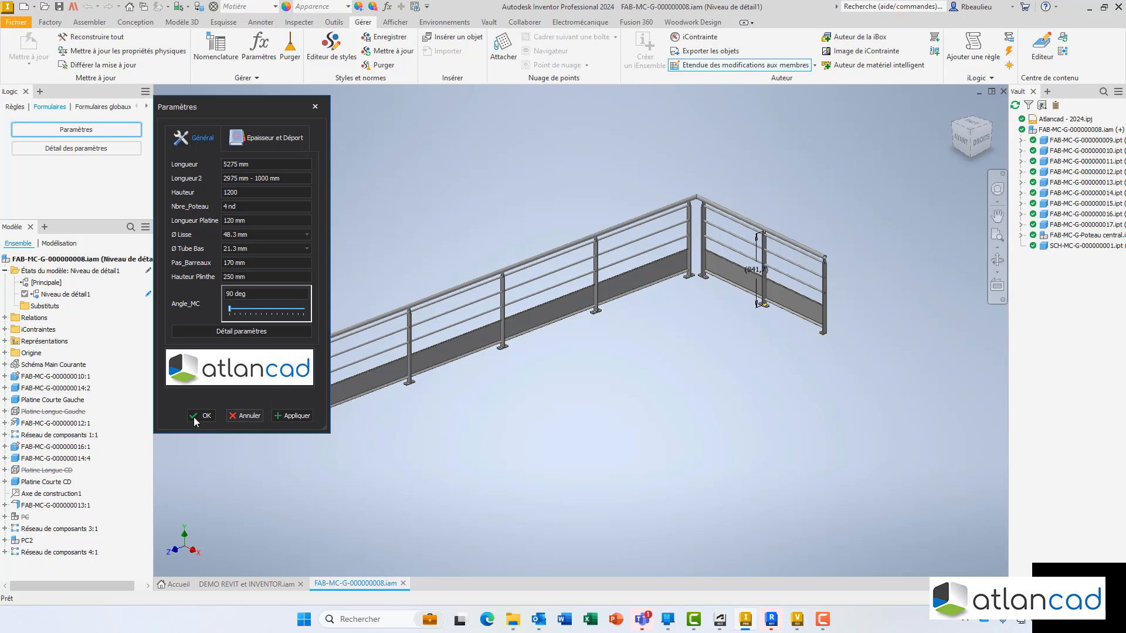
left_click(202, 416)
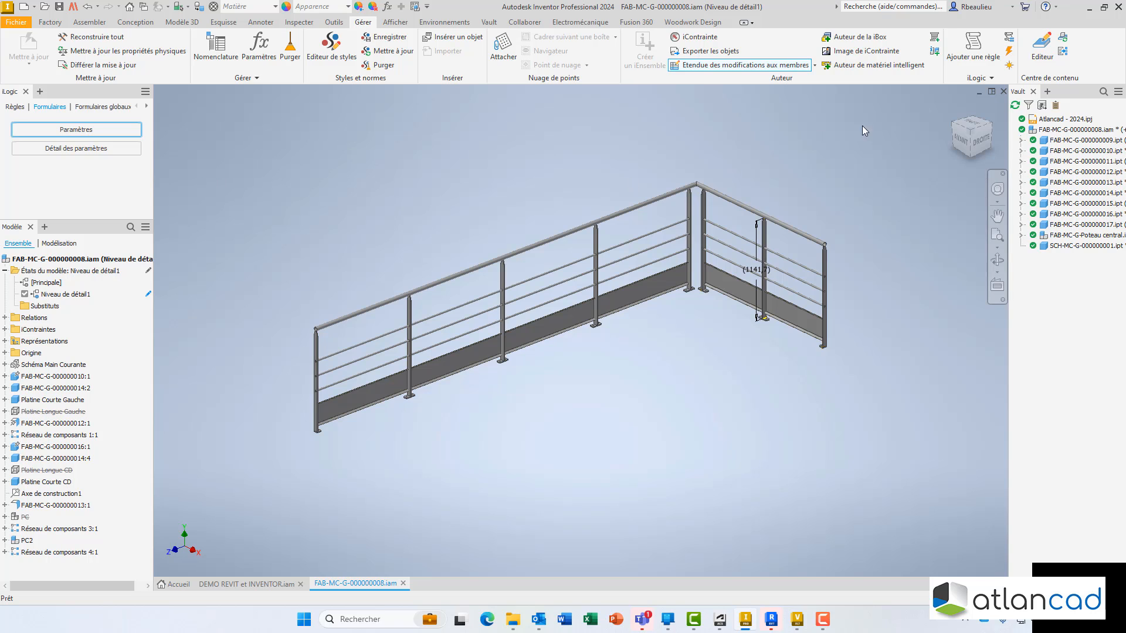
Step: Close the FAB-MC-G-000000008 railing assembly, saving it and its modified parts but declining to archive it to Vault
left_click(1003, 92)
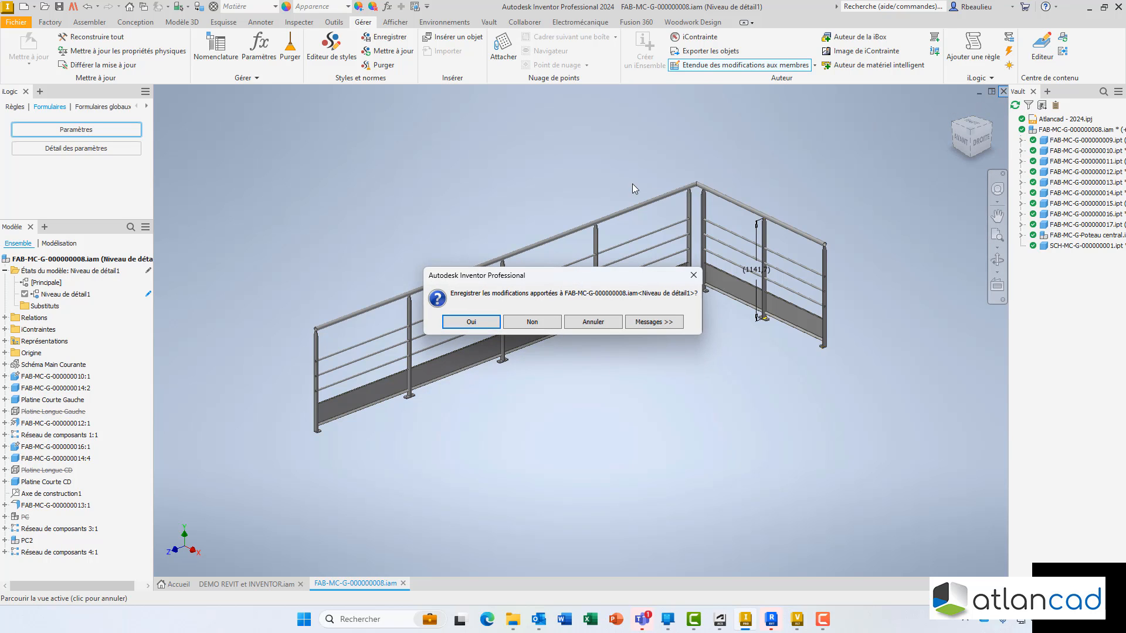
left_click(494, 324)
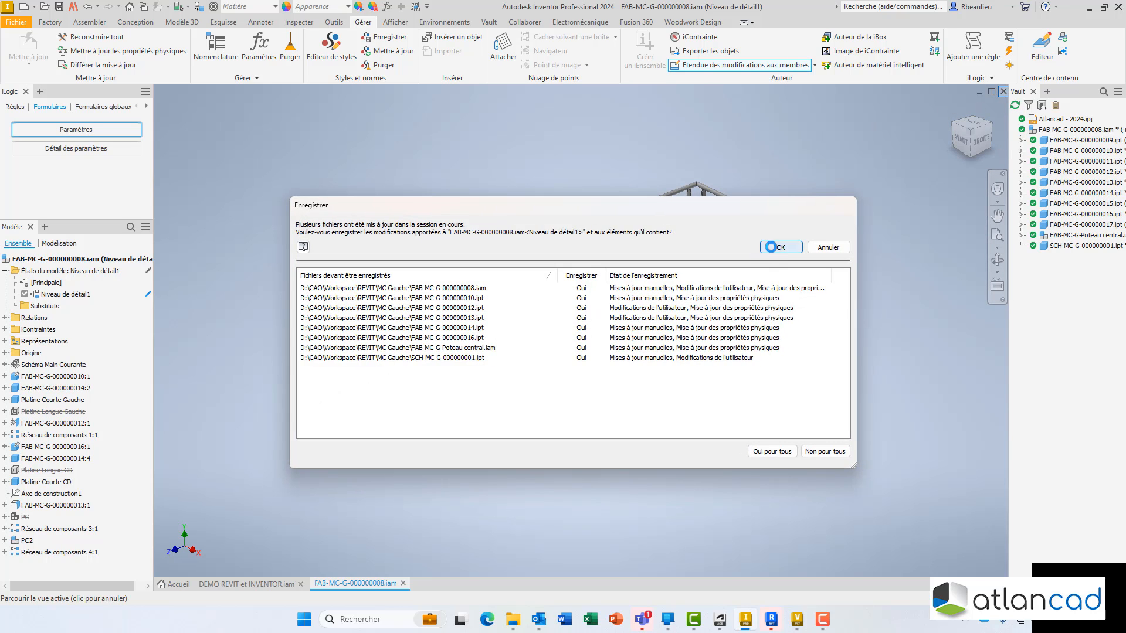
left_click(765, 249)
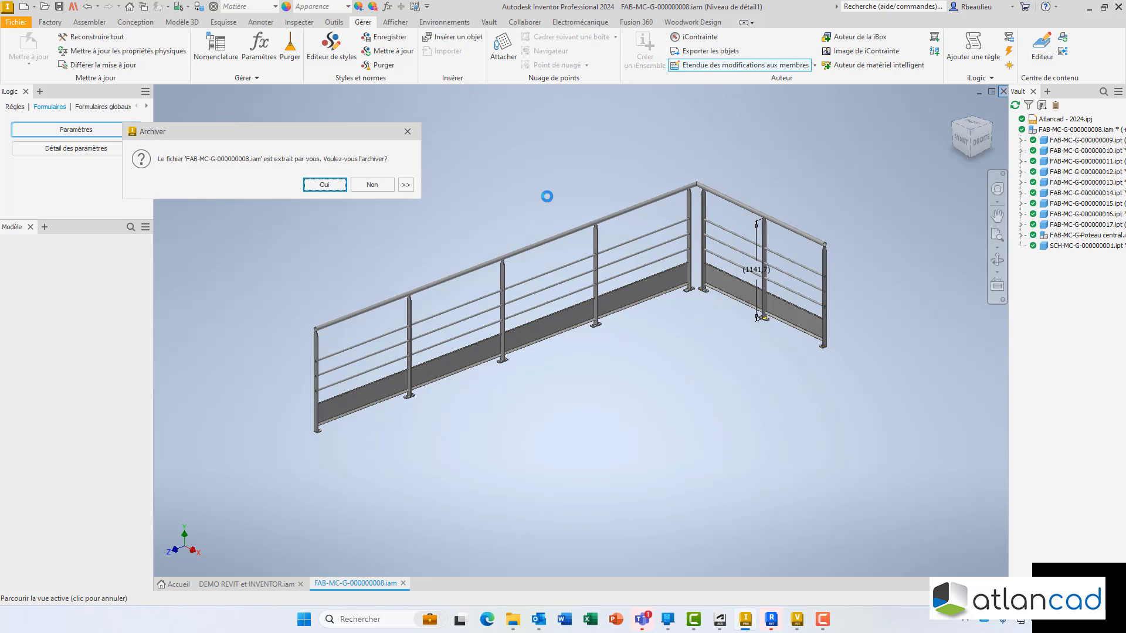
left_click(375, 184)
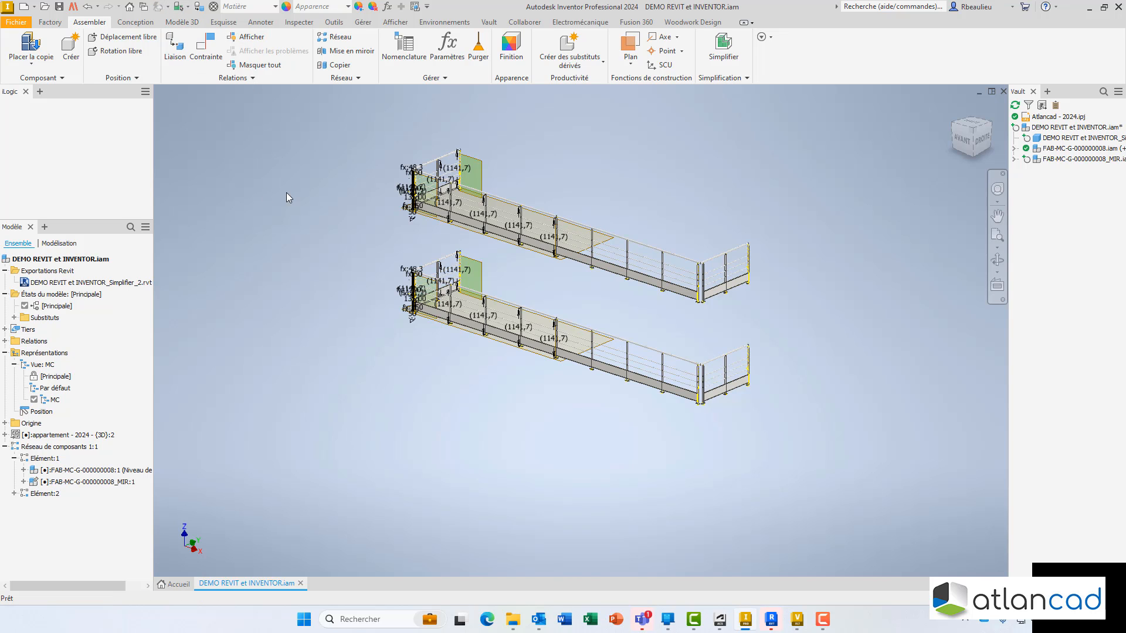
Step: Check the railings in the DEMO REVIT et INVENTOR assembly and save it together with all its modified components
scroll(714, 267, "down", 3)
middle_click_drag(575, 207, 753, 244)
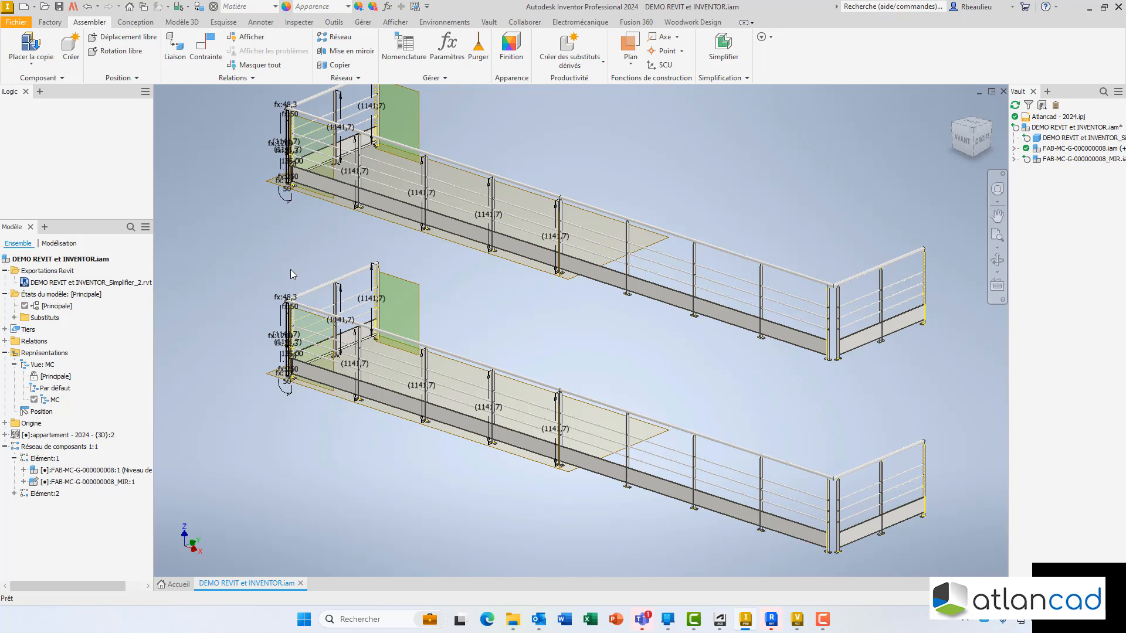
middle_click_drag(291, 271, 317, 289)
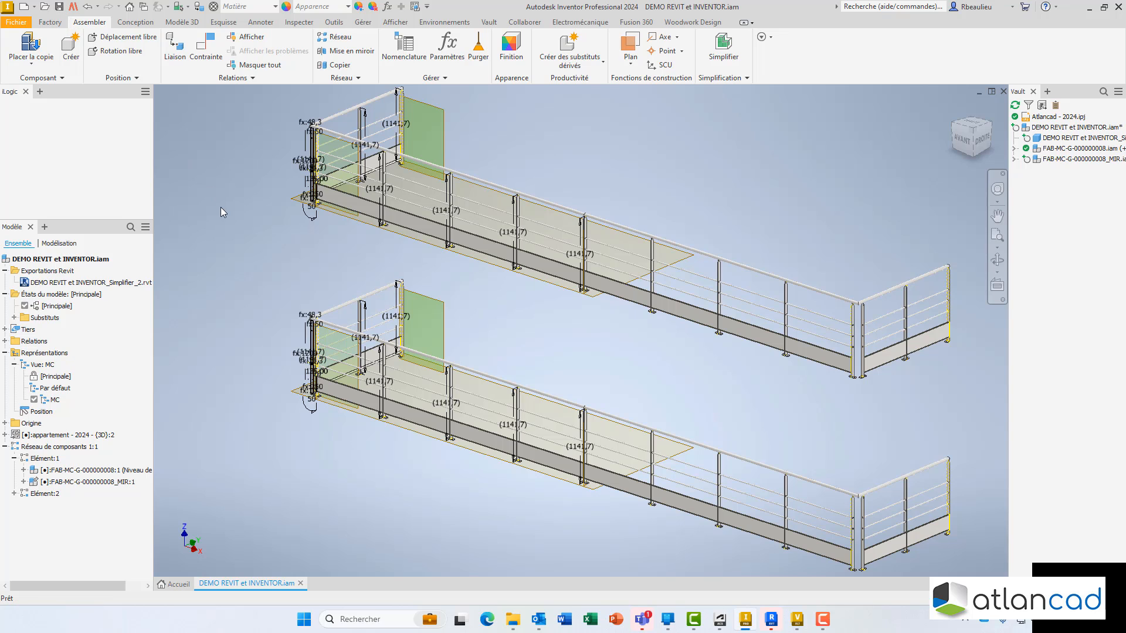
left_click(59, 7)
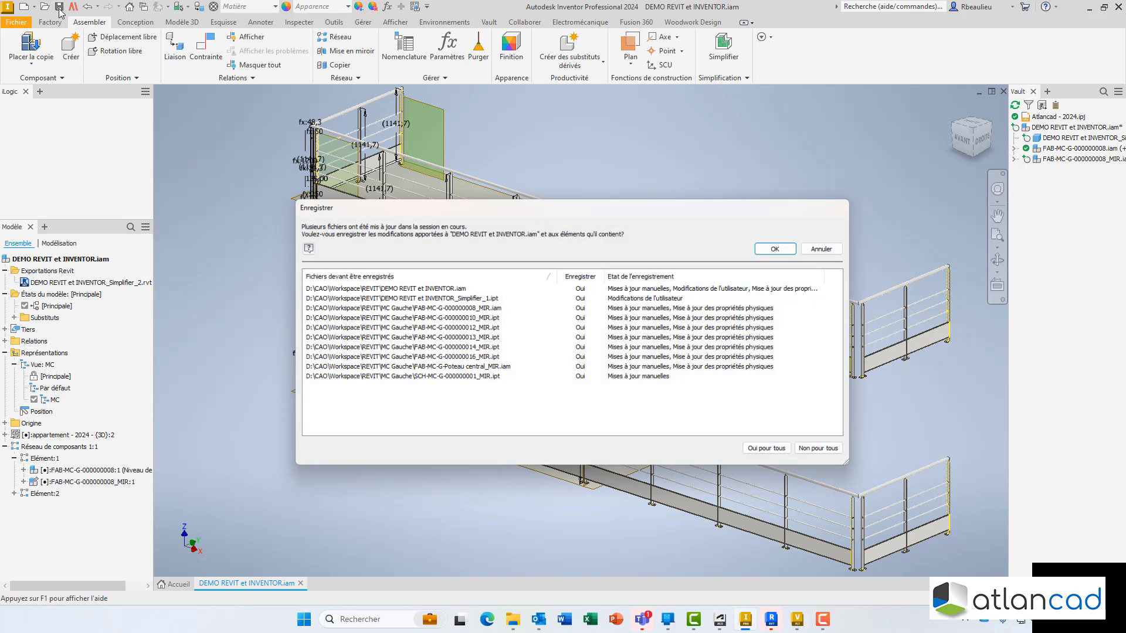
left_click(780, 248)
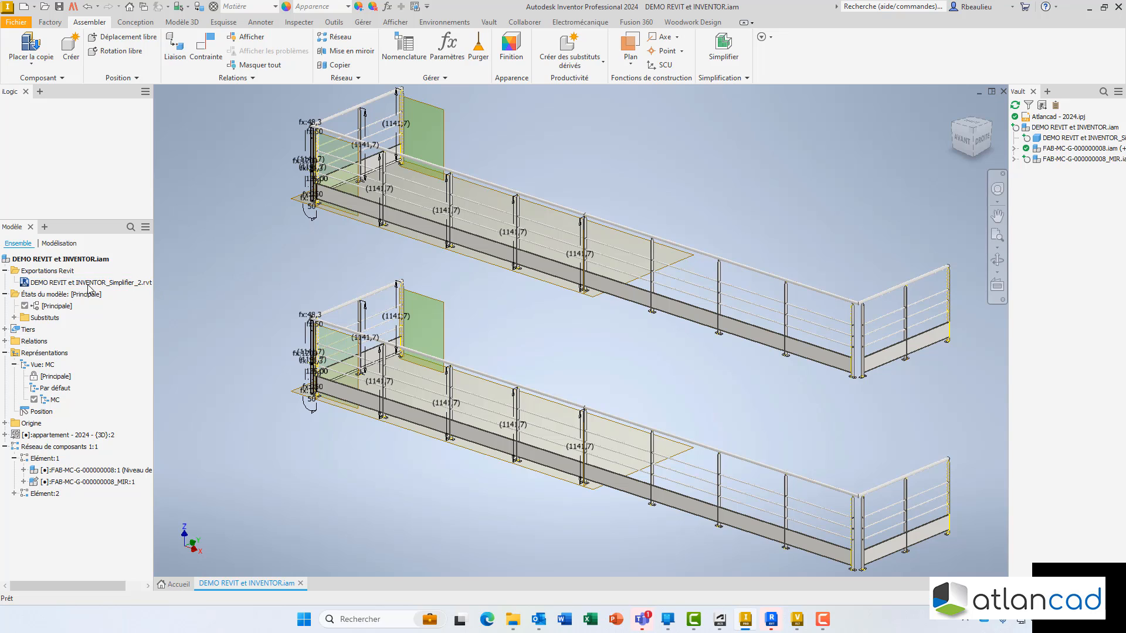
Step: Update the DEMO REVIT et INVENTOR_Simplifier_2.rvt Revit export and save the DEMO REVIT et INVENTOR assembly
left_click(64, 285)
right_click(69, 284)
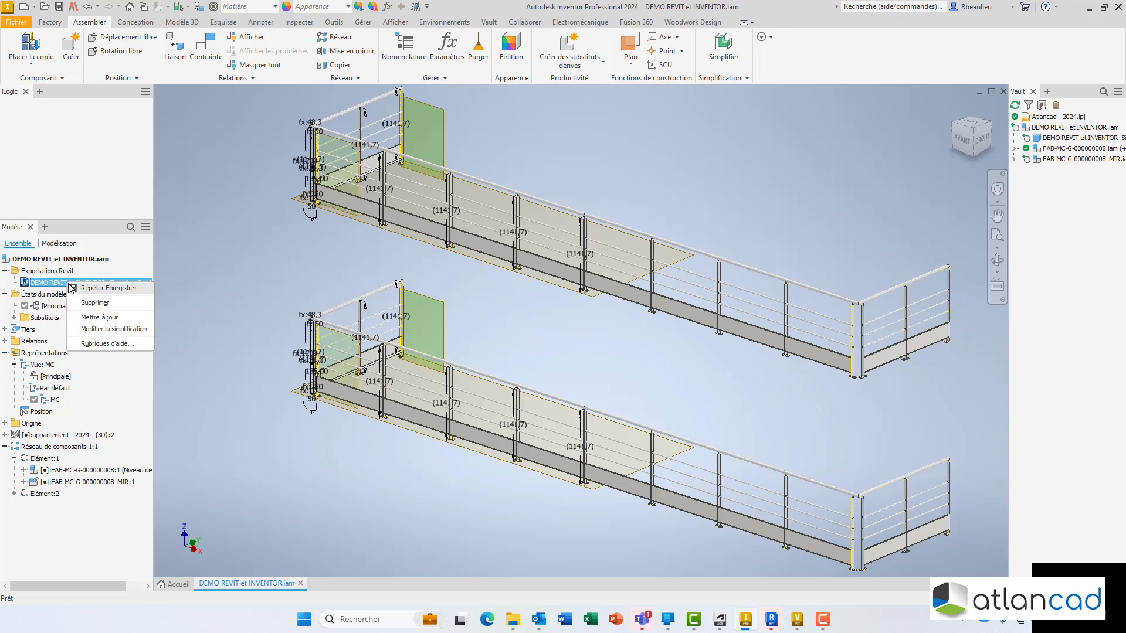
left_click(99, 317)
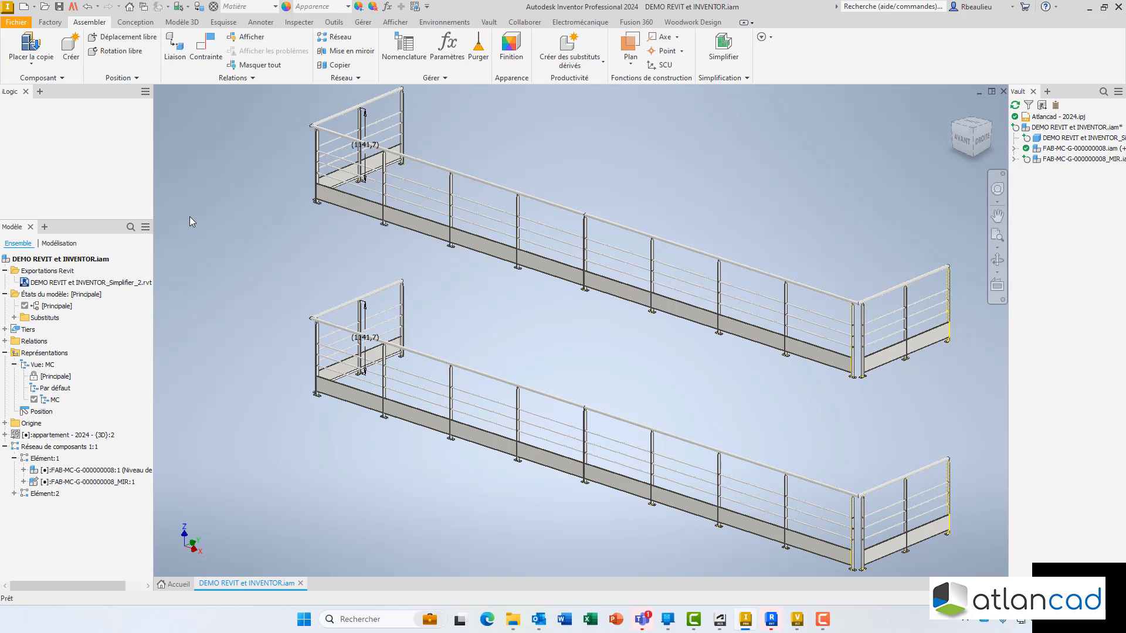
left_click(58, 7)
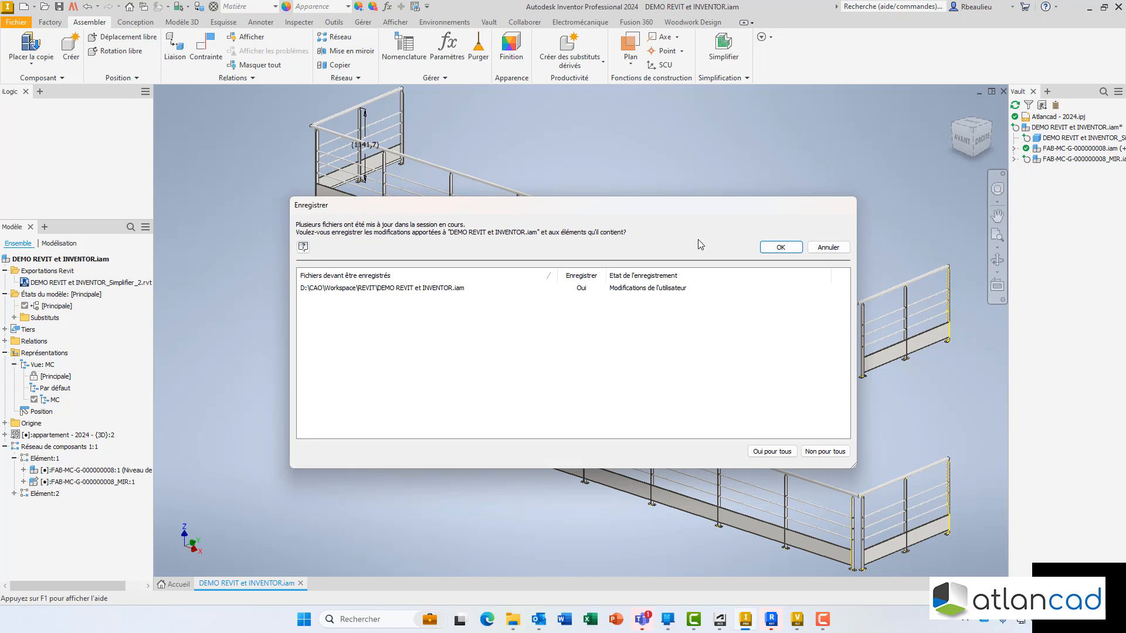
left_click(780, 246)
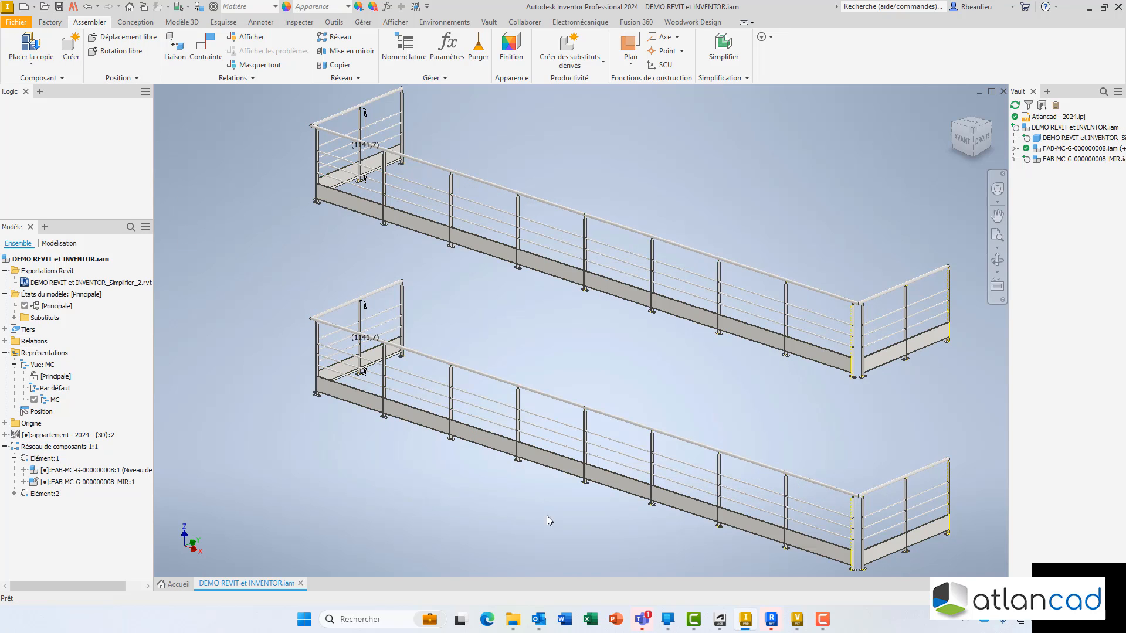
Step: Switch to Revit, check the linked railings in the 3D view, and close the appartement - 2024 project, saving its changes
left_click(771, 620)
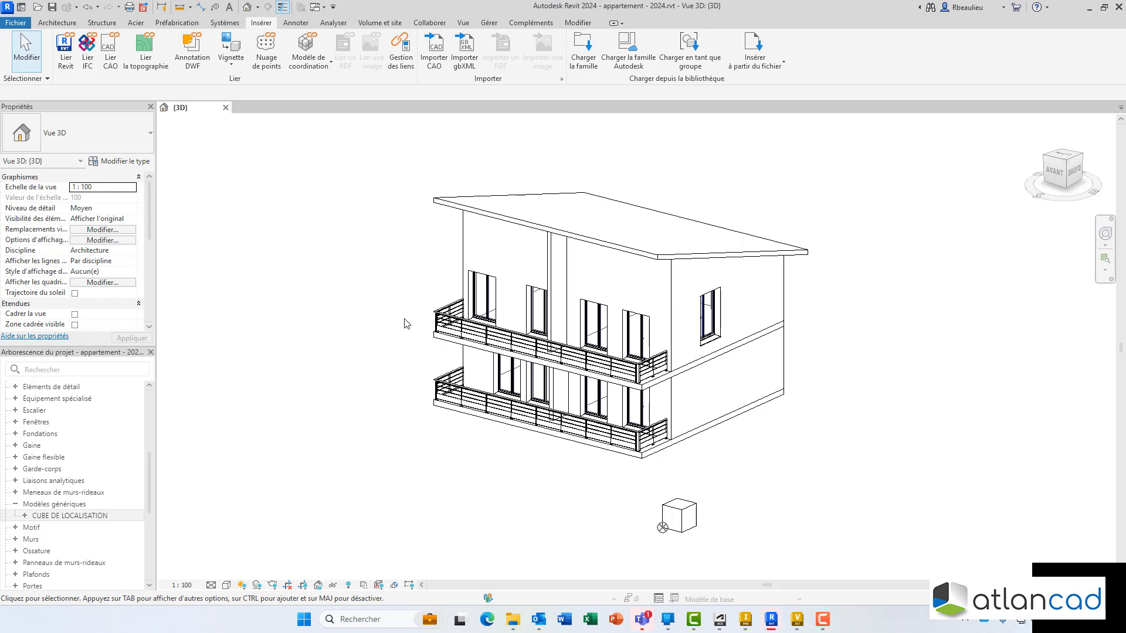
scroll(399, 310, "up", 4)
middle_click_drag(389, 284, 322, 312)
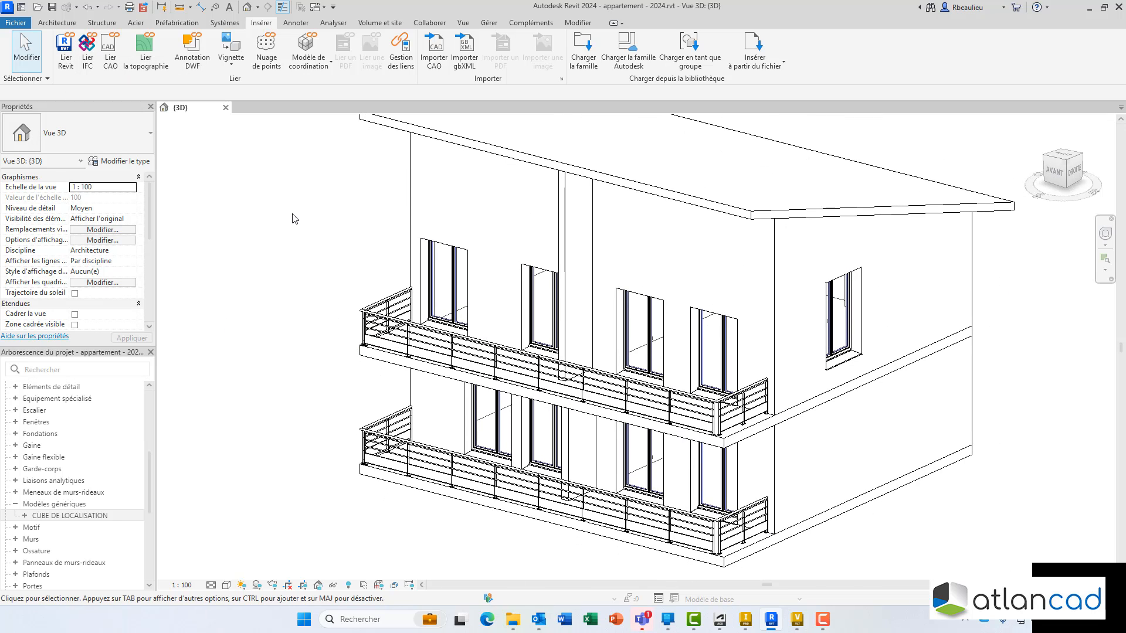
left_click(226, 109)
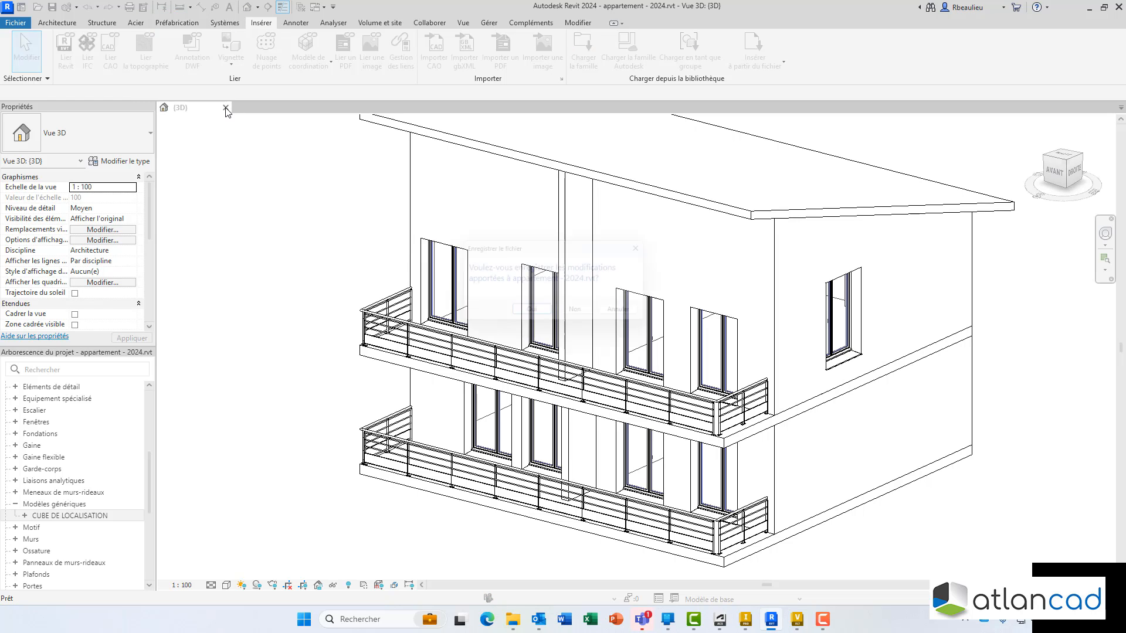
left_click(545, 317)
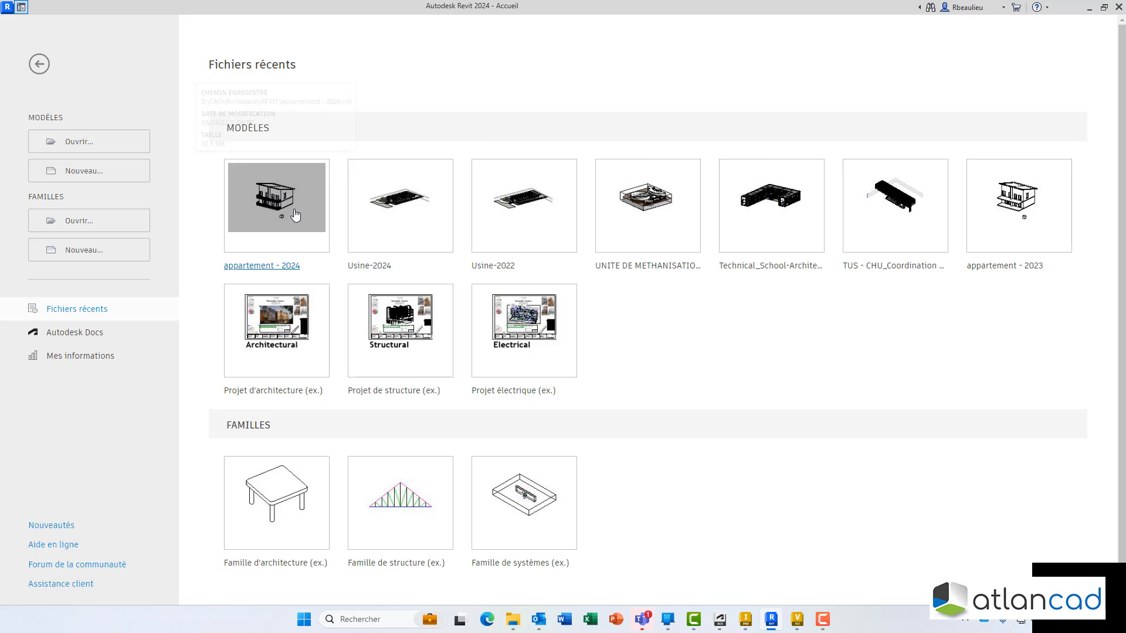
Step: Reopen the appartement - 2024 project from the recent models and inspect the updated railings on both balconies
left_click(295, 215)
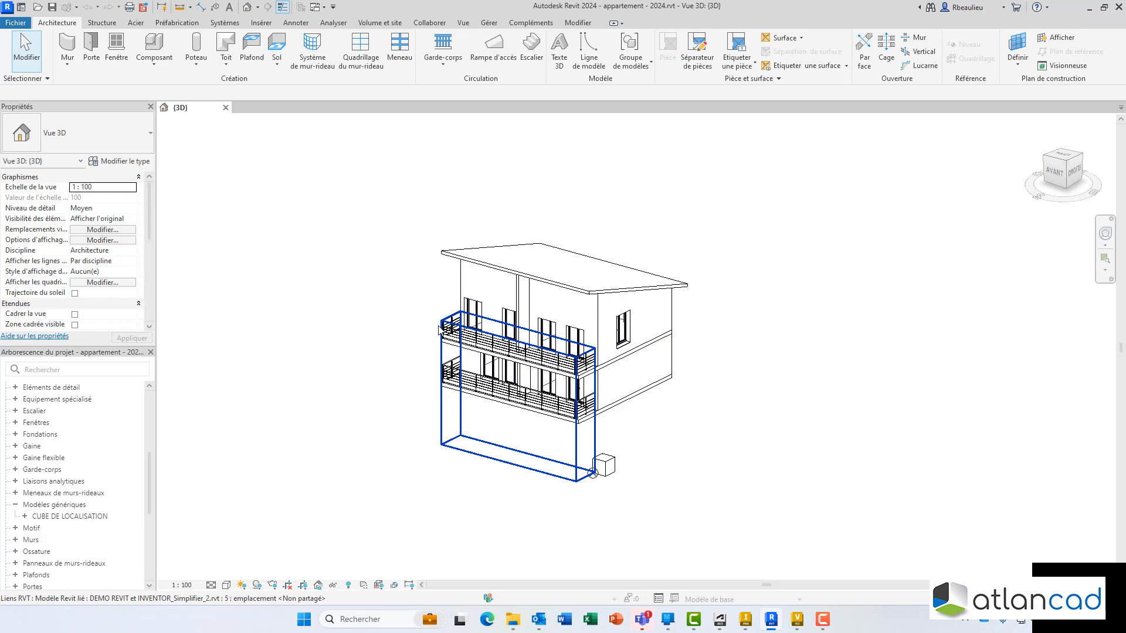
scroll(440, 328, "up", 10)
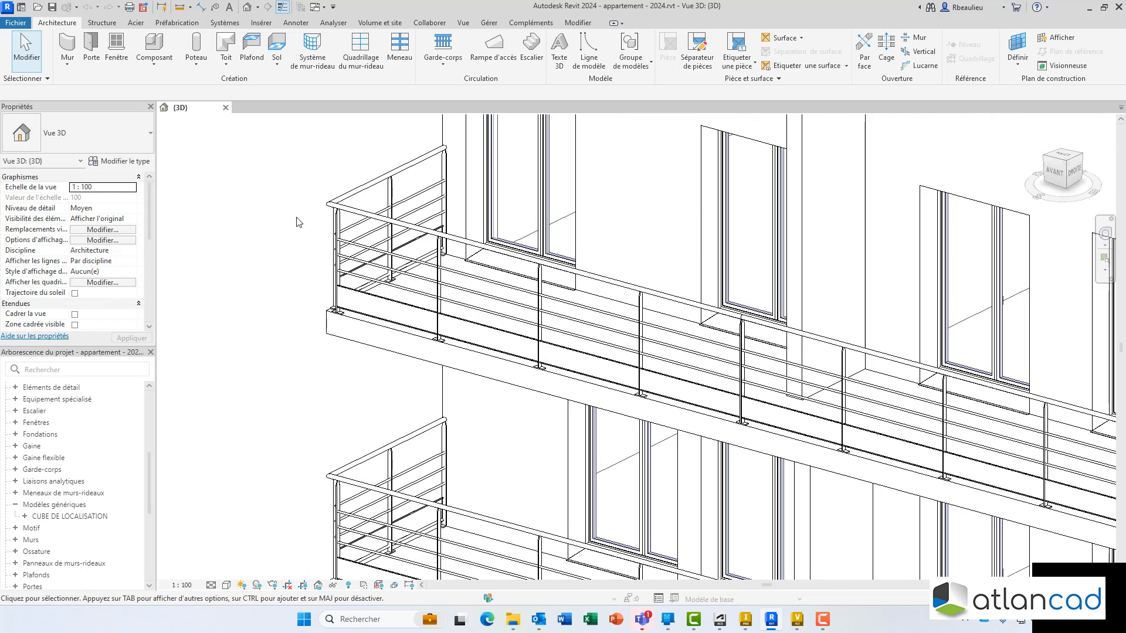
scroll(300, 270, "down", 5)
middle_click_drag(294, 276, 320, 347)
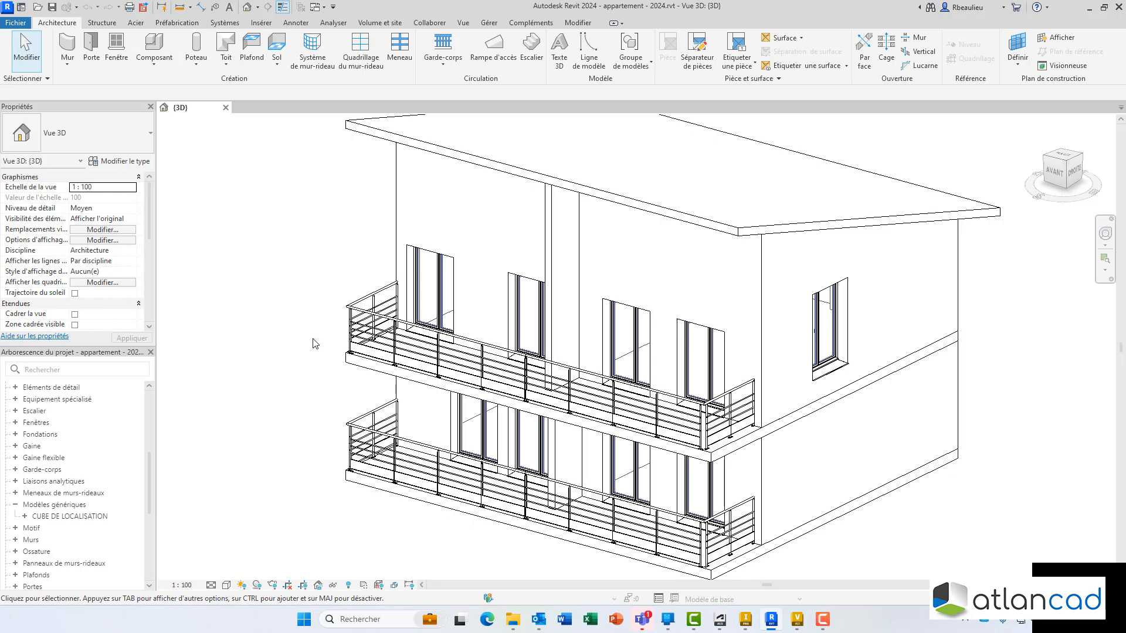